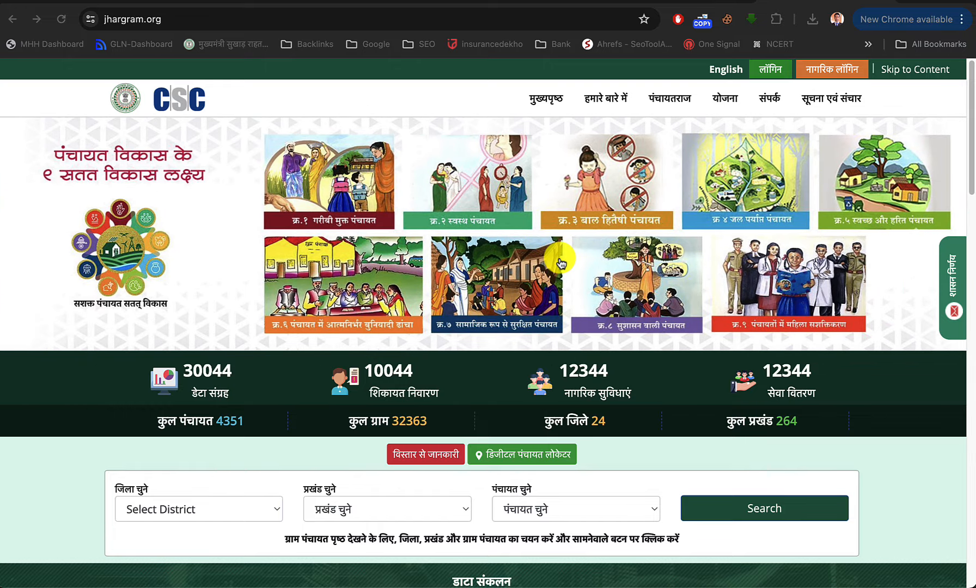
# - Open the staff login page of the panchayat portal and log in with the saved user name and password
pyautogui.click(769, 71)
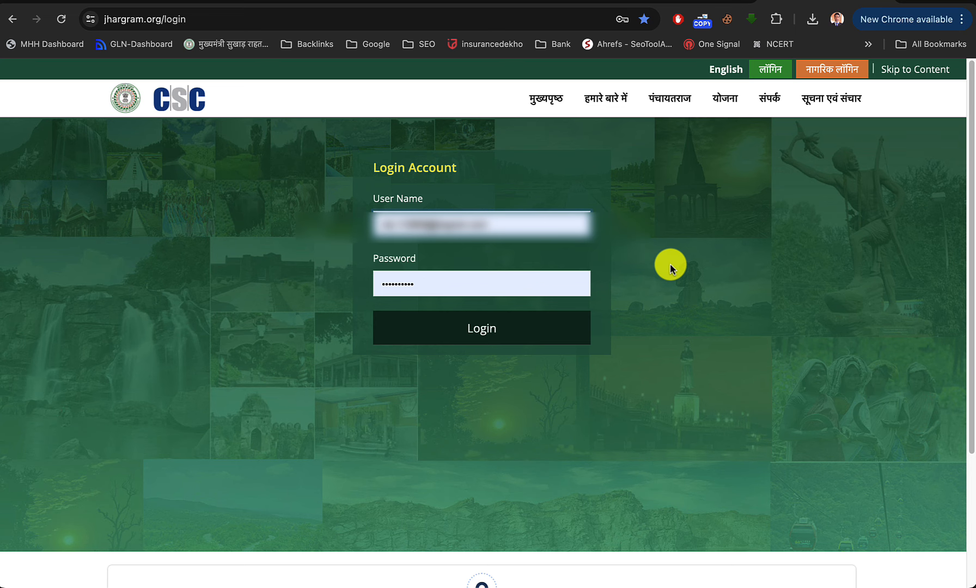
pyautogui.click(475, 334)
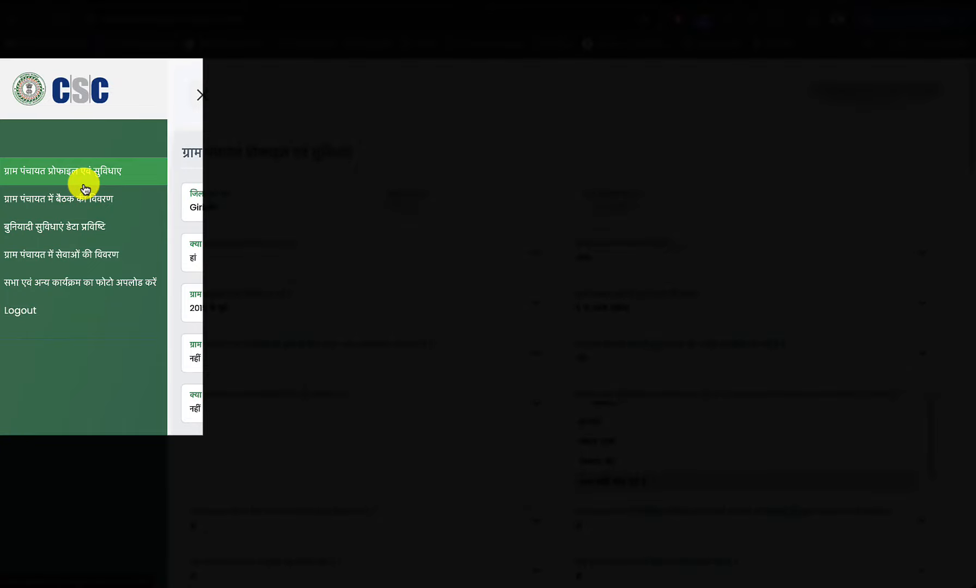
# - Look through the Gram Panchayat profile, meeting details, basic amenities data entry and services sections
pyautogui.scroll(-4, 332, 284)
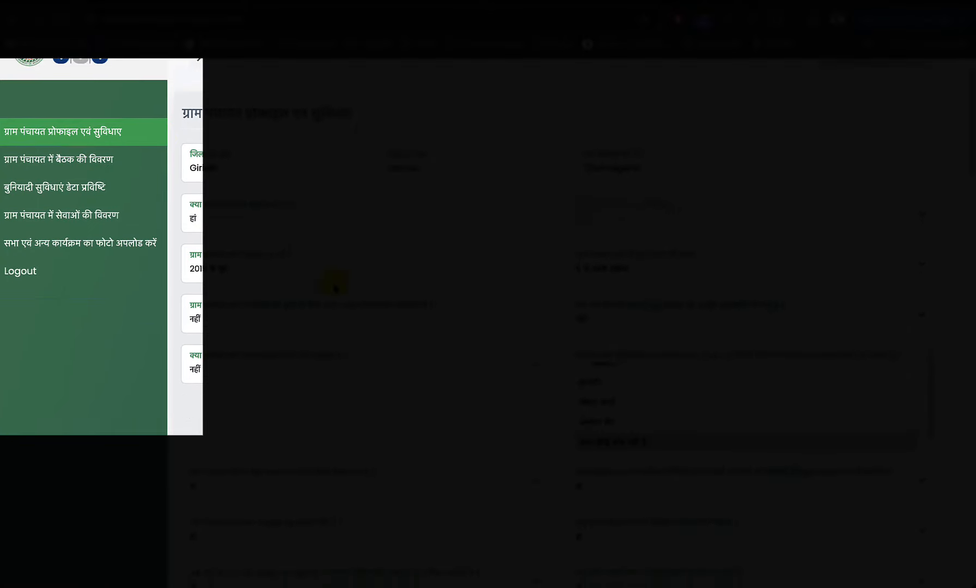
pyautogui.scroll(4, 334, 283)
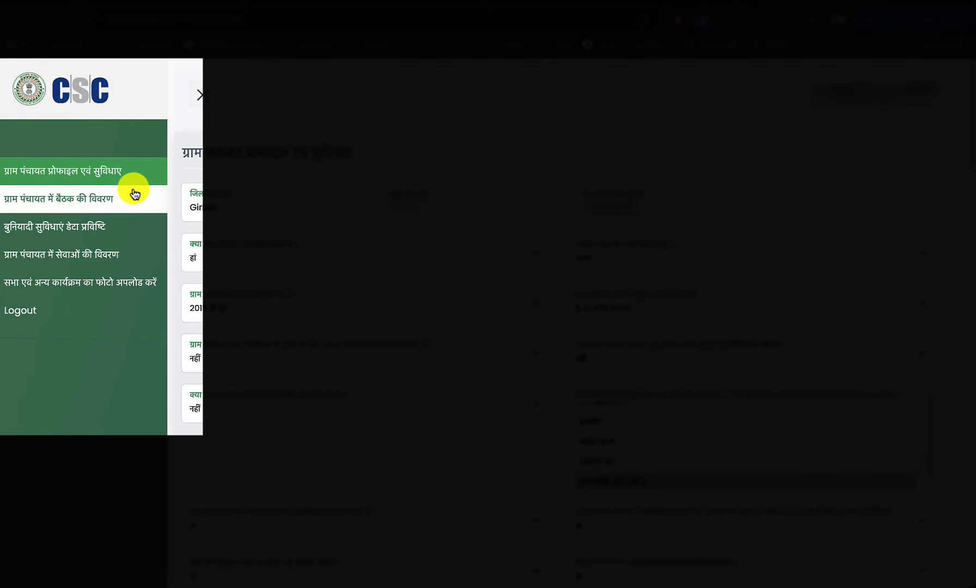
pyautogui.click(95, 208)
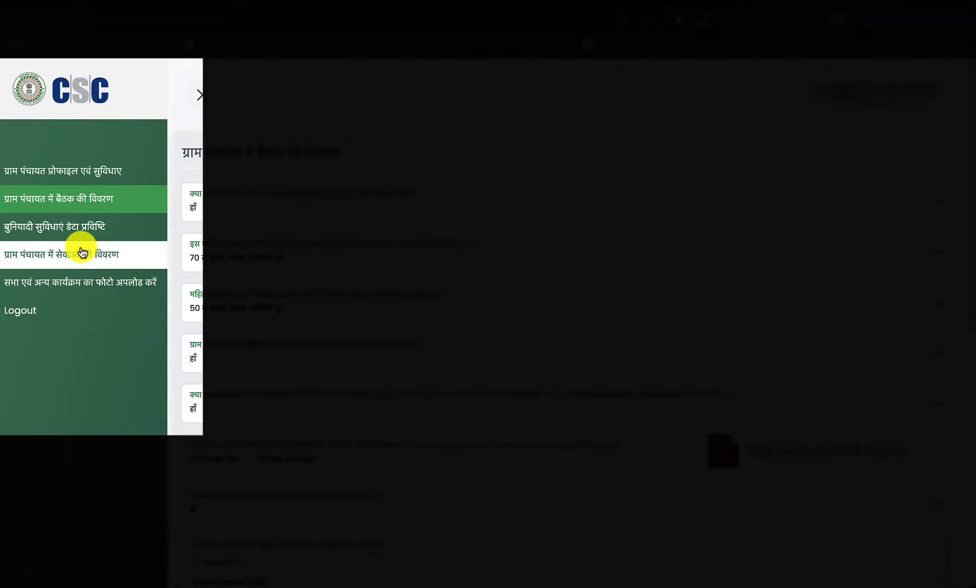
pyautogui.click(80, 239)
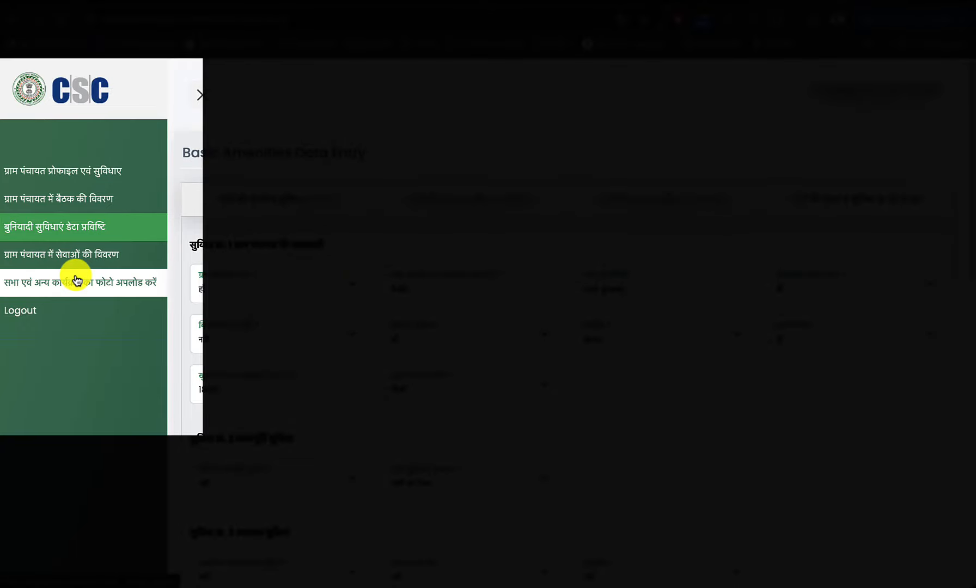
pyautogui.click(76, 270)
pyautogui.scroll(-4, 444, 305)
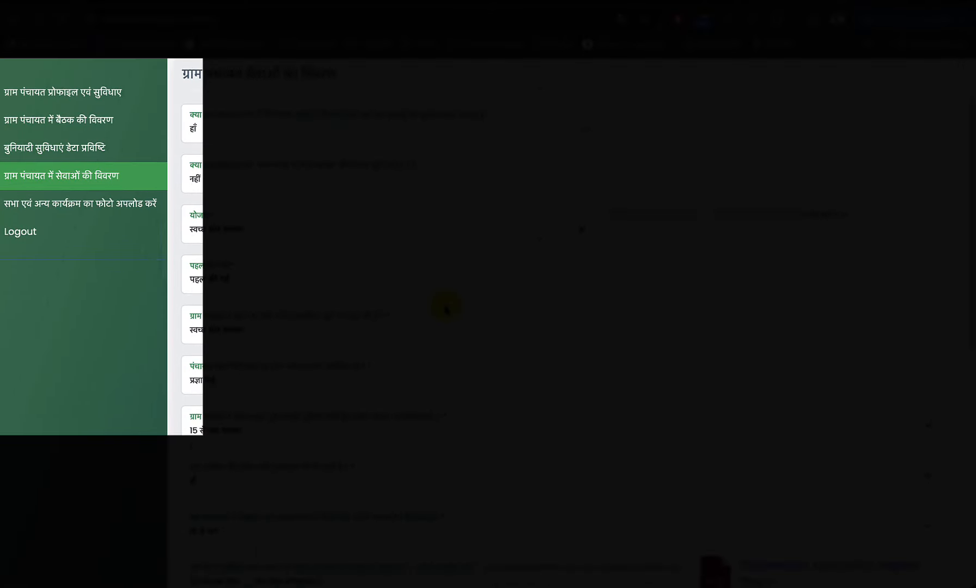
pyautogui.scroll(4, 446, 308)
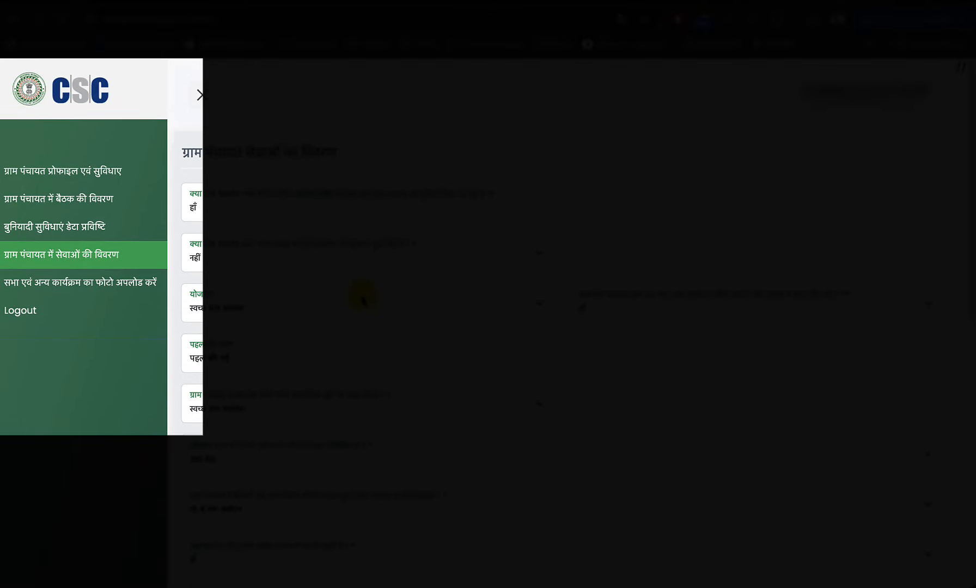
# - Examine the meeting and event photo upload page, from the Gram Sabha row down through the remaining programme categories
pyautogui.click(88, 292)
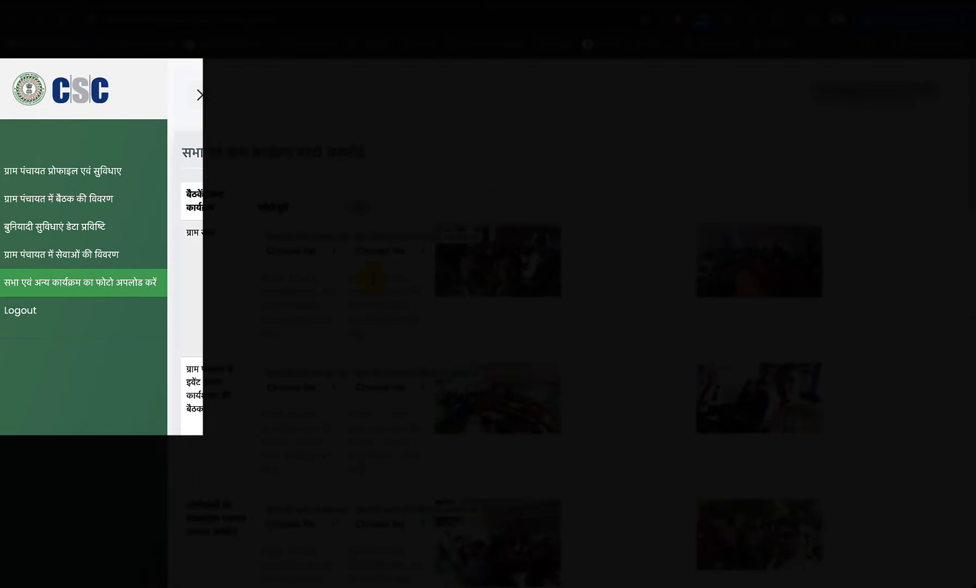
pyautogui.scroll(-6, 413, 366)
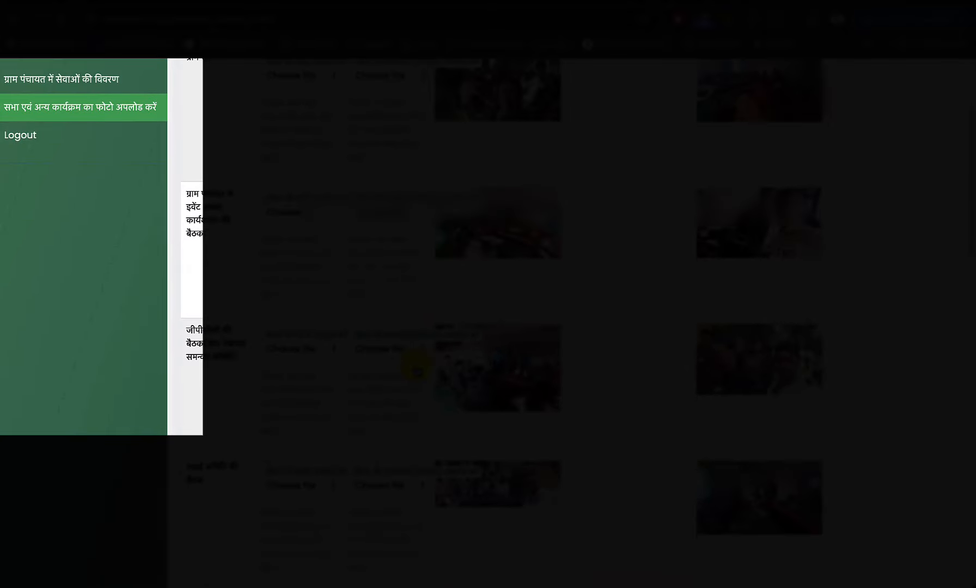
pyautogui.scroll(-5, 416, 369)
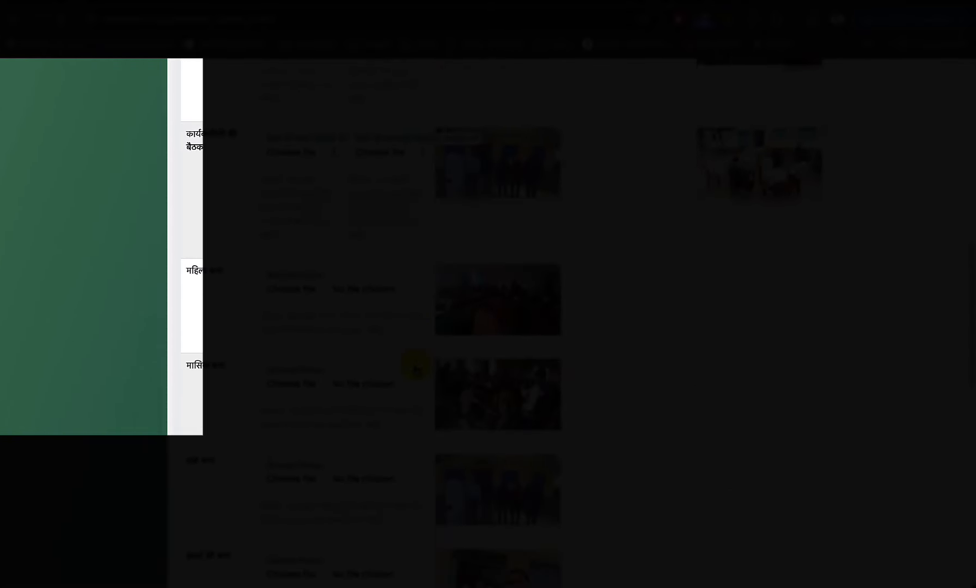
pyautogui.scroll(-6, 417, 369)
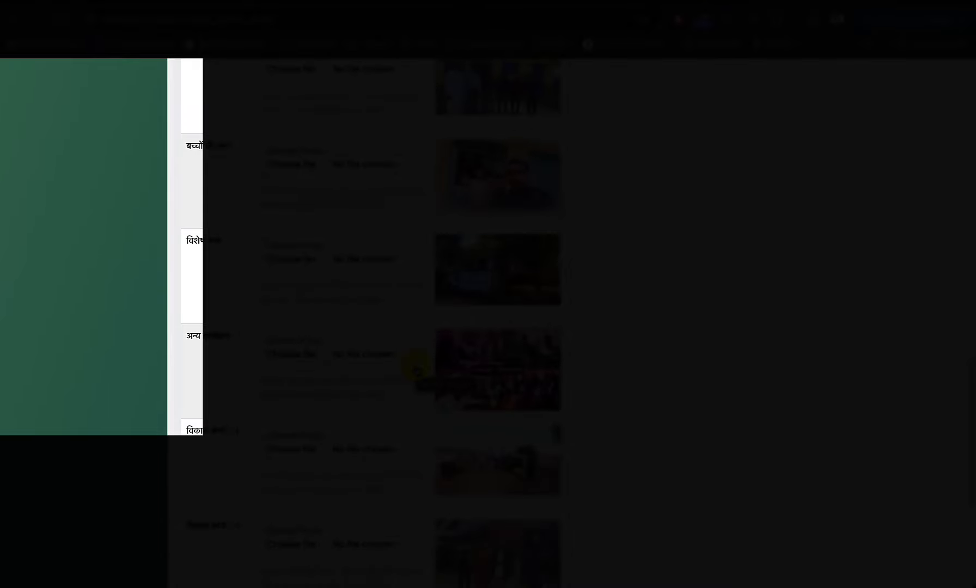
pyautogui.scroll(-5, 416, 370)
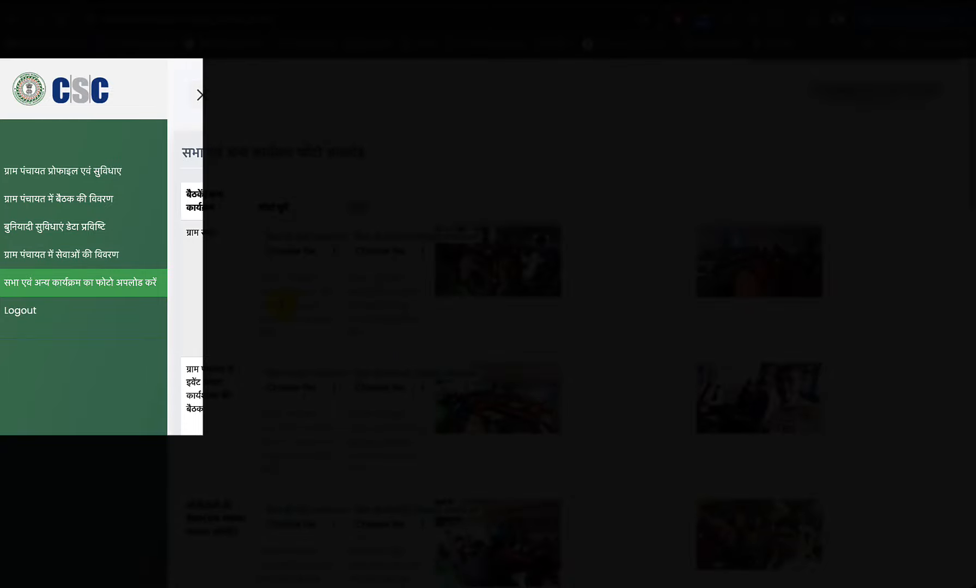
# - Open the Gram Panchayat profile and facilities form and answer हां to whether the panchayat has a panchayat building
pyautogui.click(94, 184)
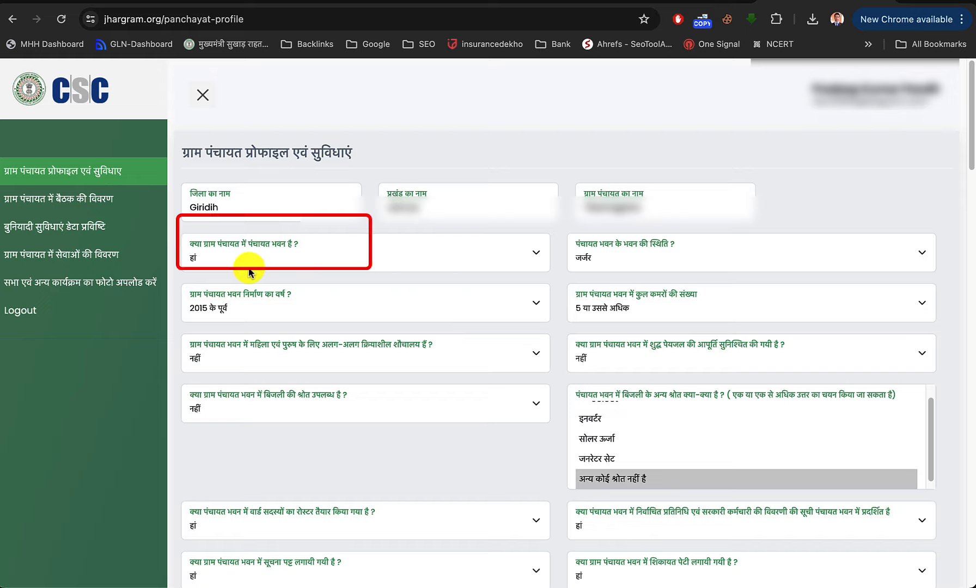
pyautogui.click(362, 260)
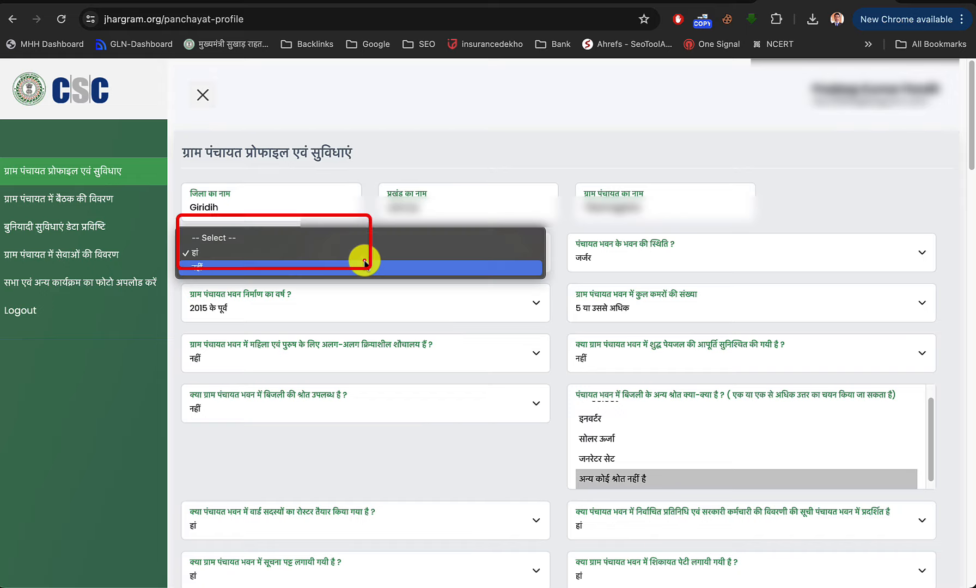
pyautogui.click(293, 254)
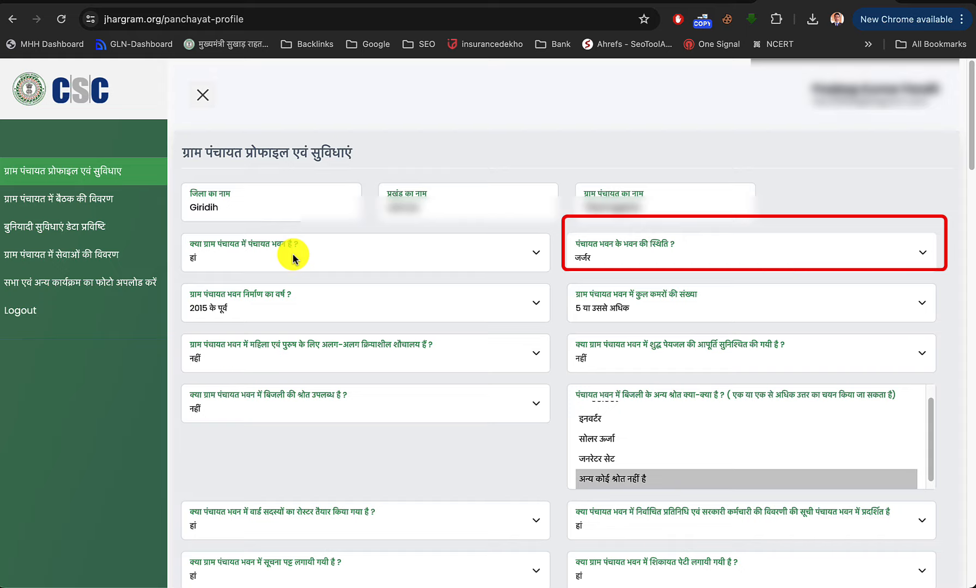
# - Set the condition of the panchayat building to जर्जर
pyautogui.press('space')
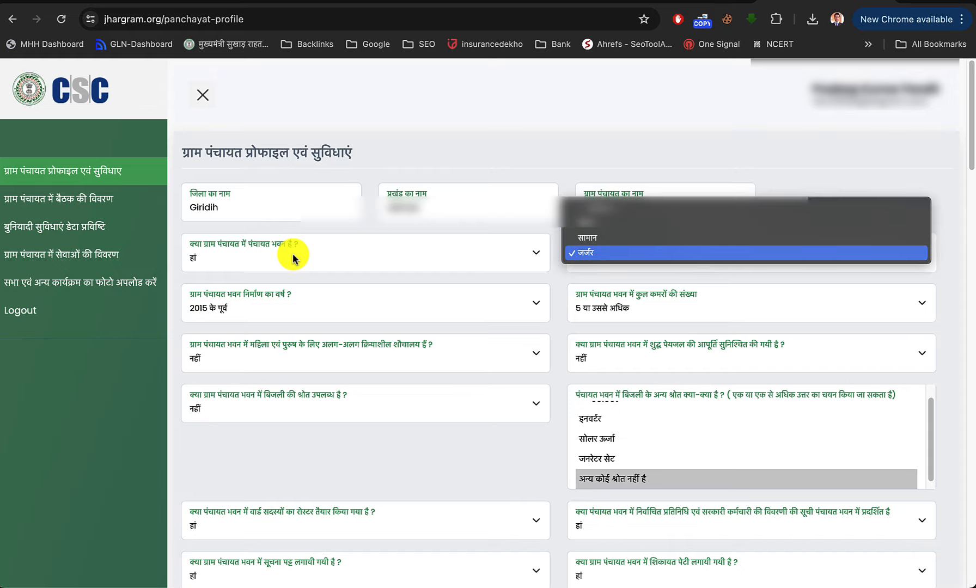
pyautogui.press('Up')
pyautogui.press('Up')
pyautogui.press('Down')
pyautogui.press('Down')
pyautogui.press('Return')
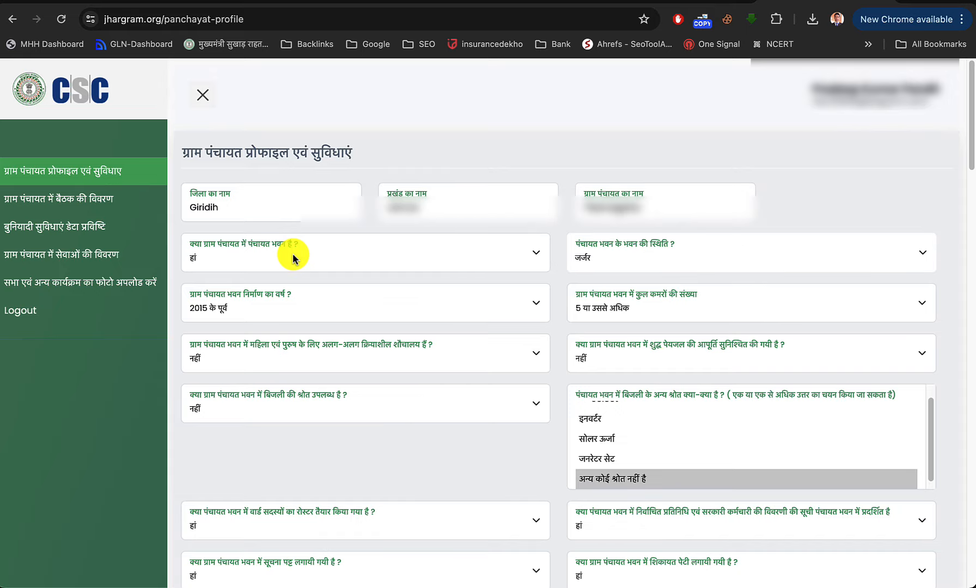
# - Set the building's construction year to "2015 के पूर्व" and its total number of rooms to "5 या उससे अधिक"
pyautogui.press('Tab')
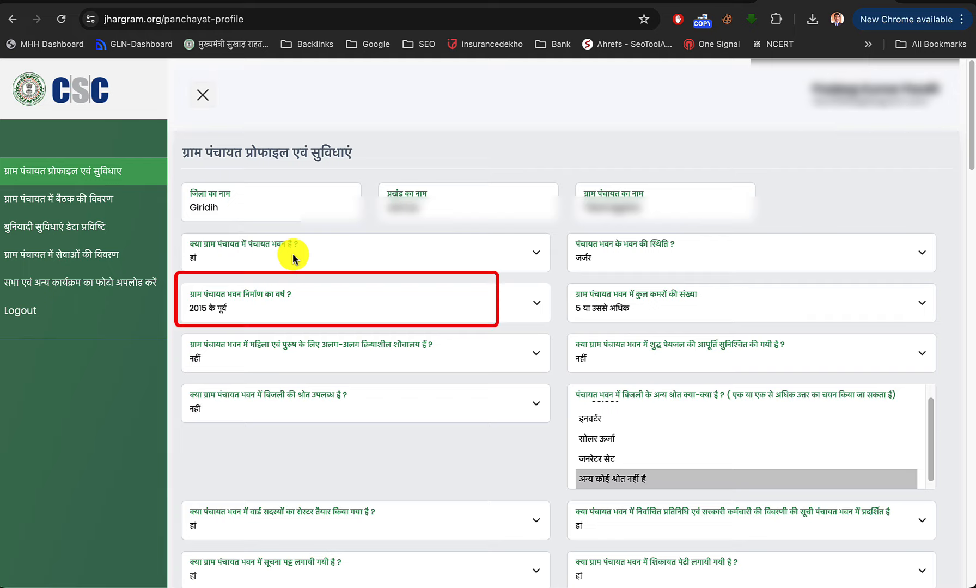
pyautogui.press('space')
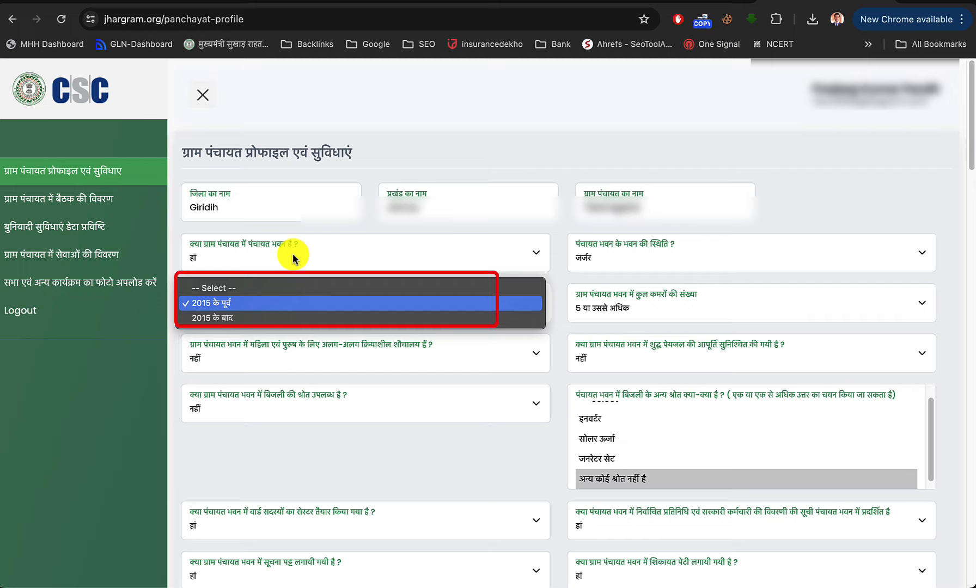
pyautogui.press('Return')
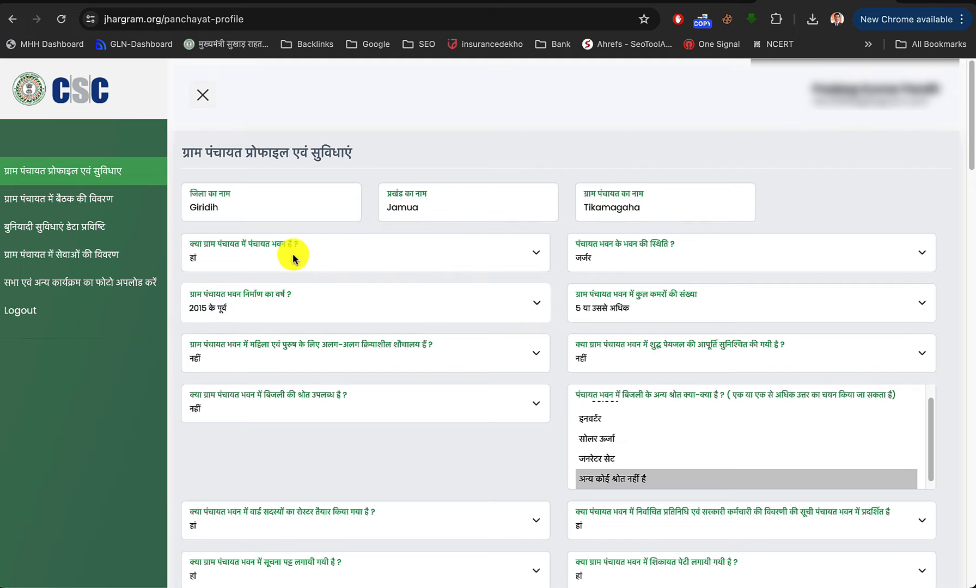
pyautogui.press('Tab')
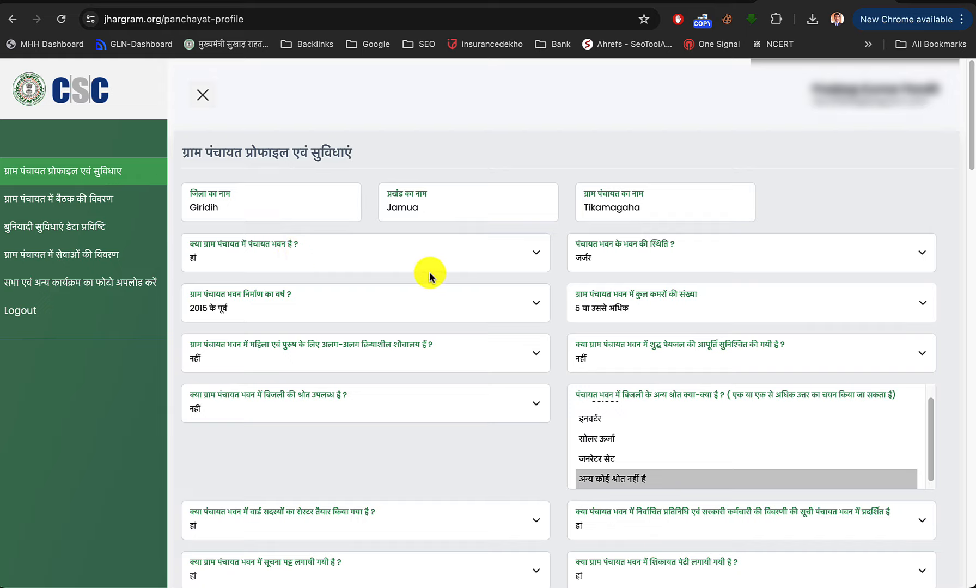
pyautogui.press('space')
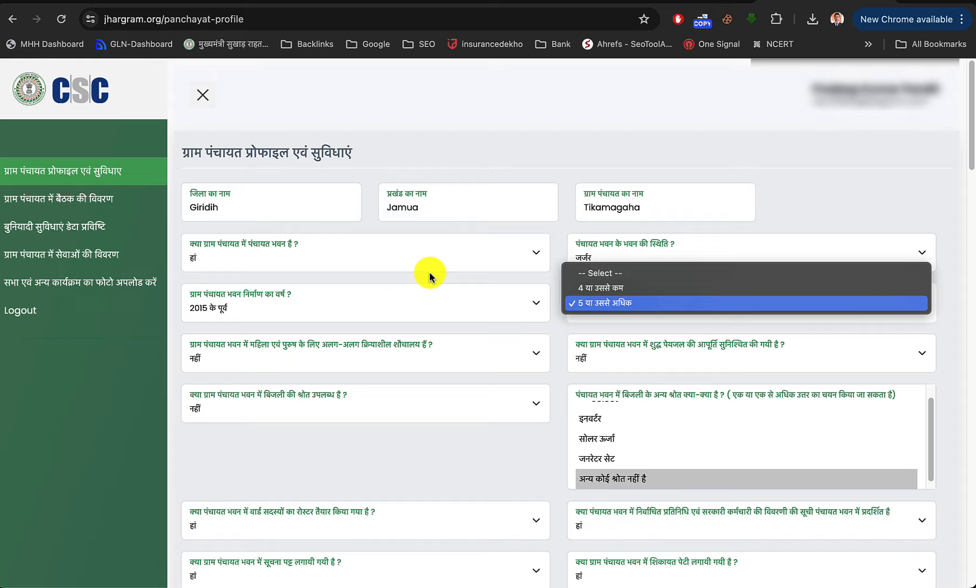
pyautogui.press('Return')
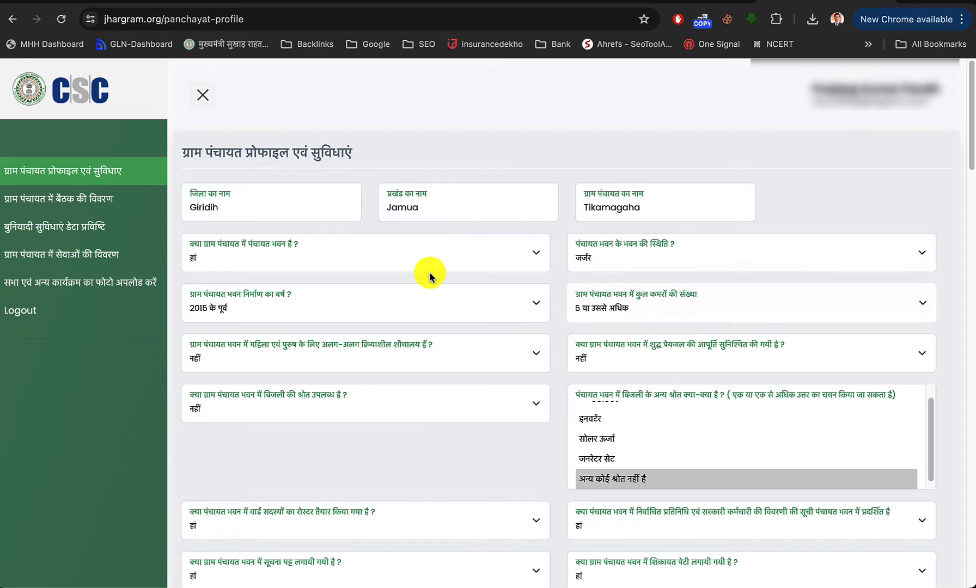
# - Select "अन्य कोई श्रोत नहीं है" for the building's other electricity sources and answer हां to whether the ward members' roster is prepared
pyautogui.press('Tab')
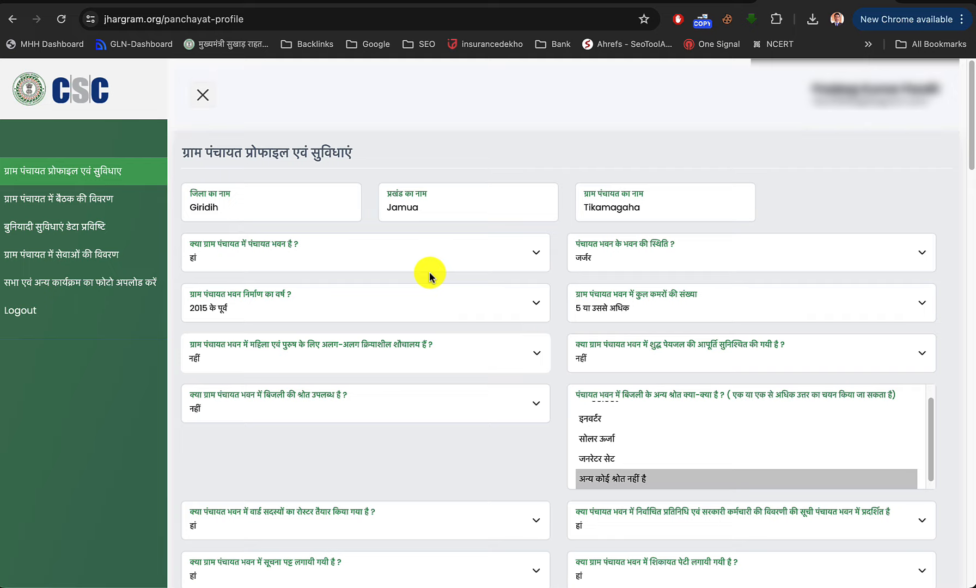
pyautogui.press('Tab')
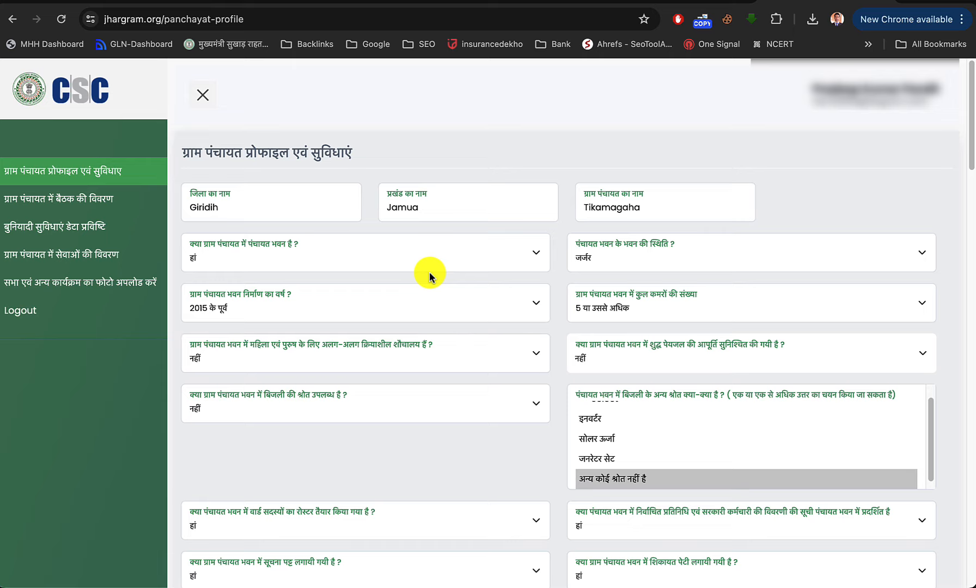
pyautogui.press('Tab')
pyautogui.press('Tab')
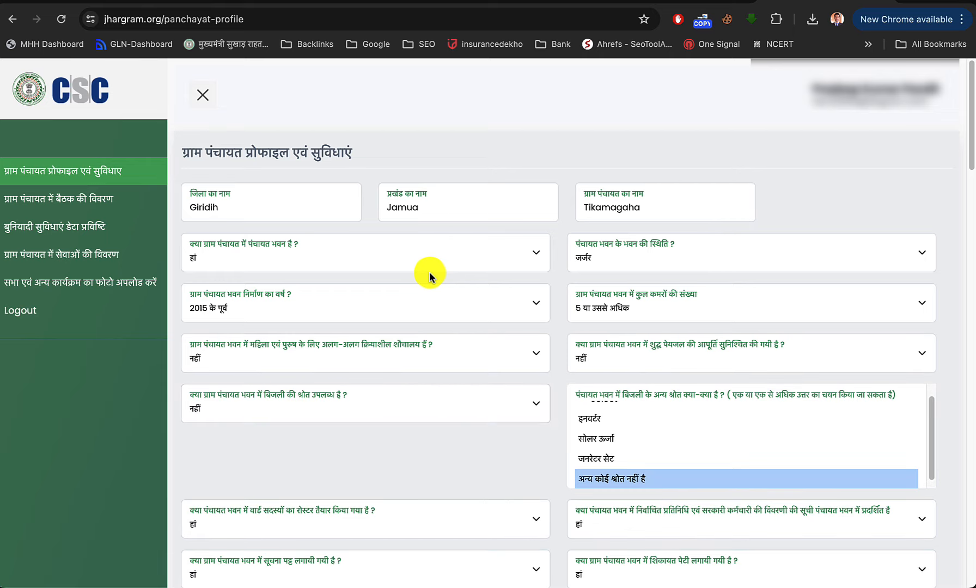
pyautogui.press('Tab')
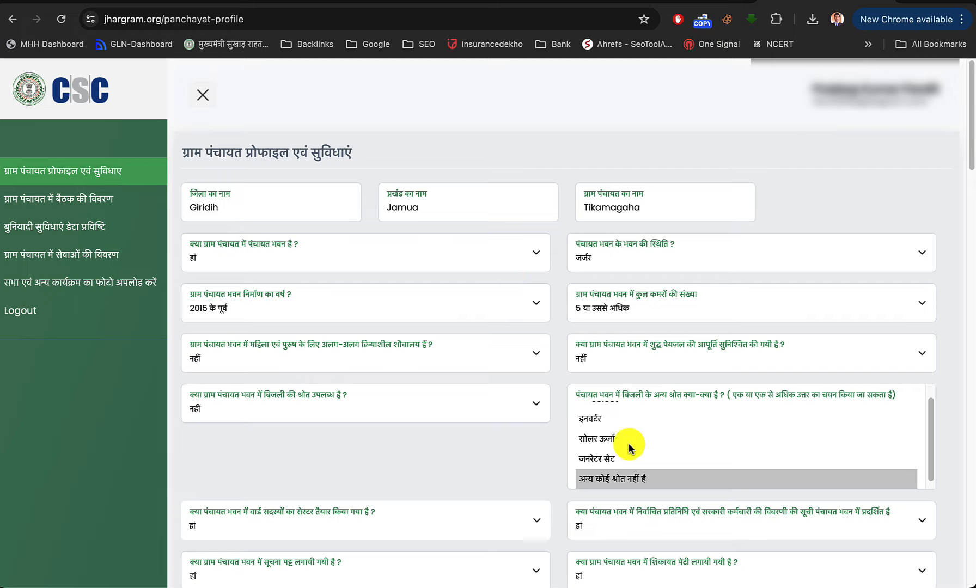
pyautogui.click(602, 440)
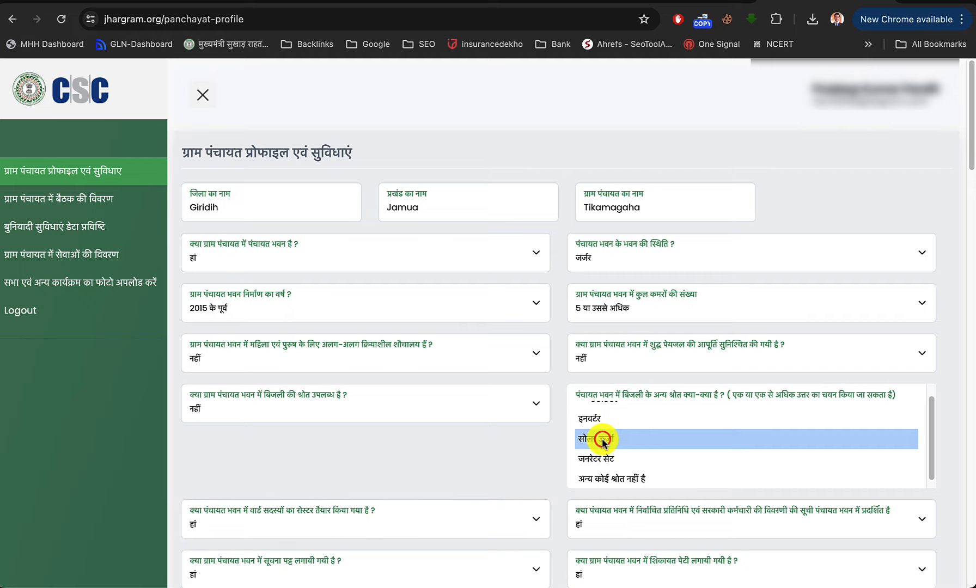
pyautogui.click(612, 479)
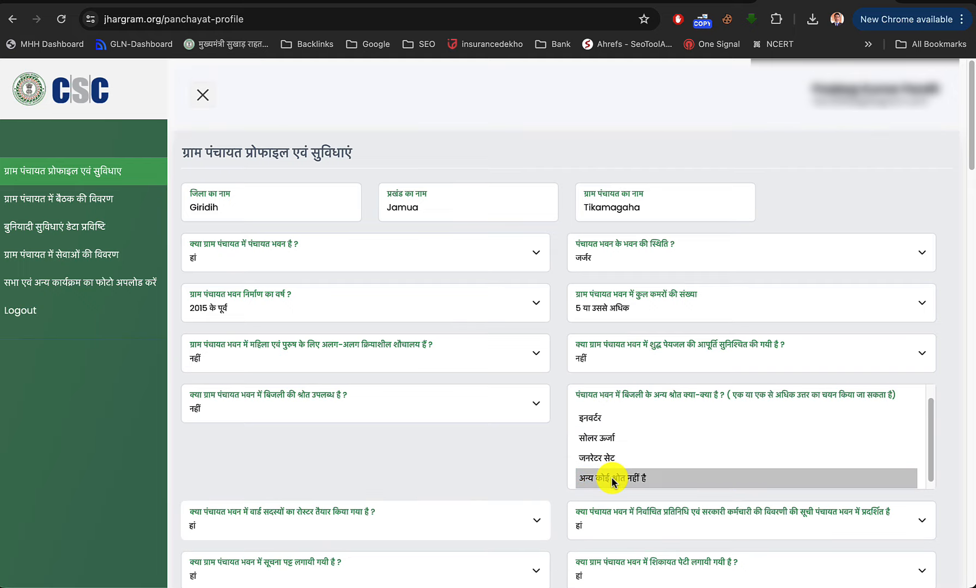
pyautogui.press('space')
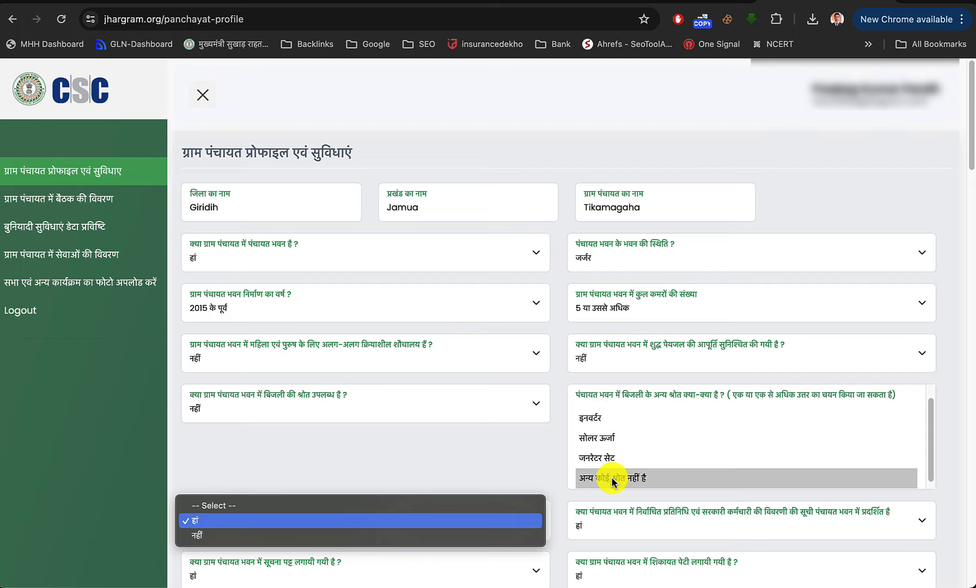
pyautogui.press('Return')
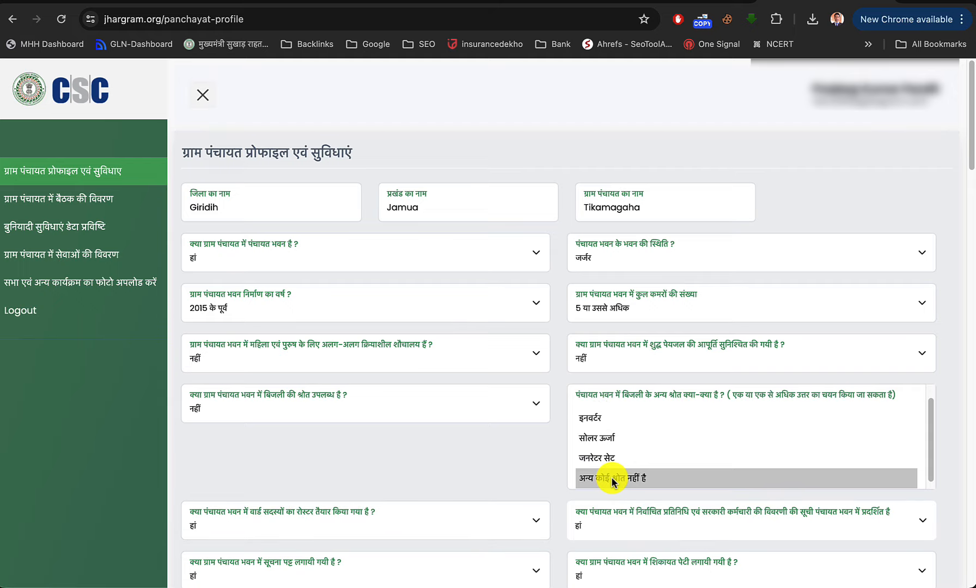
# - Replace the नाम entry for staff who do not sit according to the roster with "rojgar sewak"
pyautogui.scroll(-4, 612, 482)
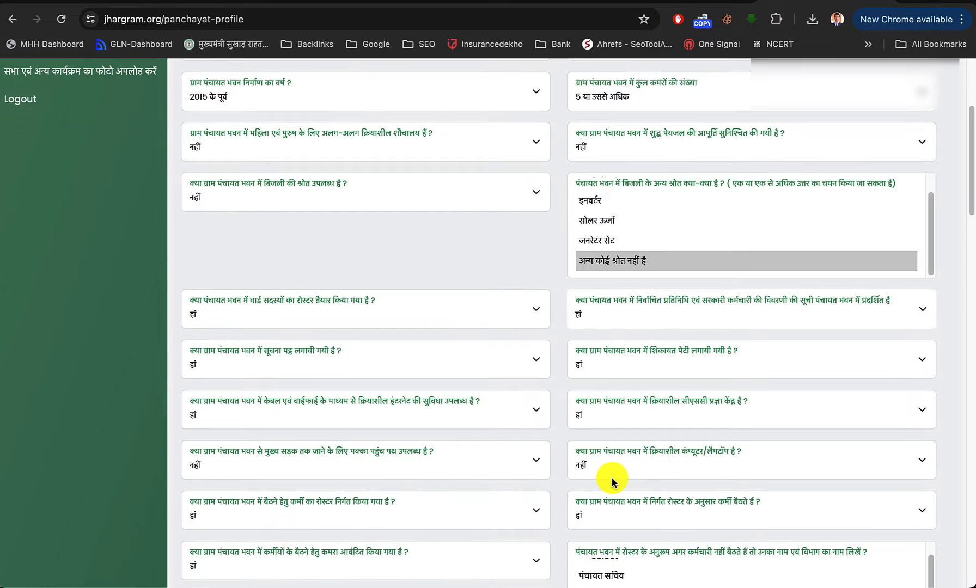
pyautogui.scroll(-2, 612, 482)
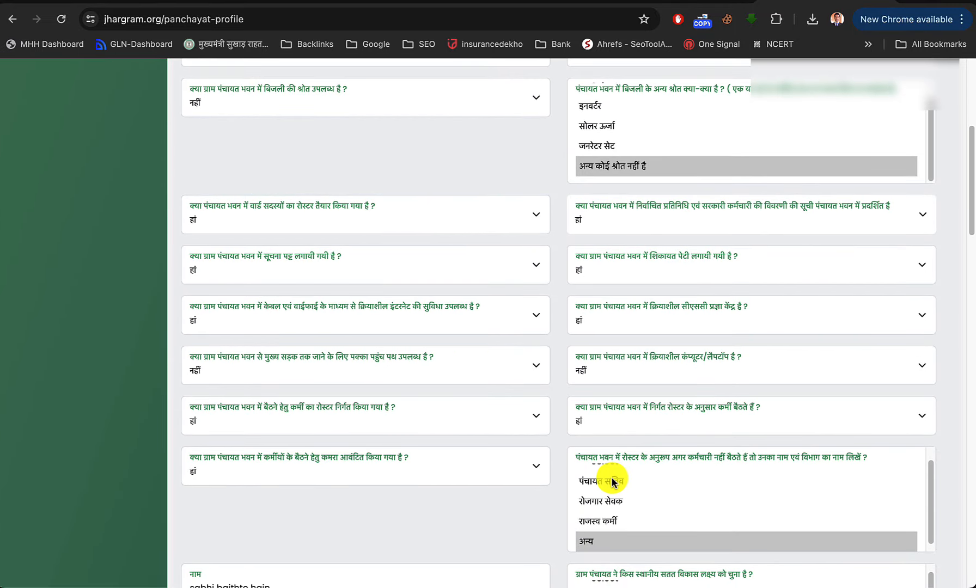
pyautogui.scroll(-1, 611, 476)
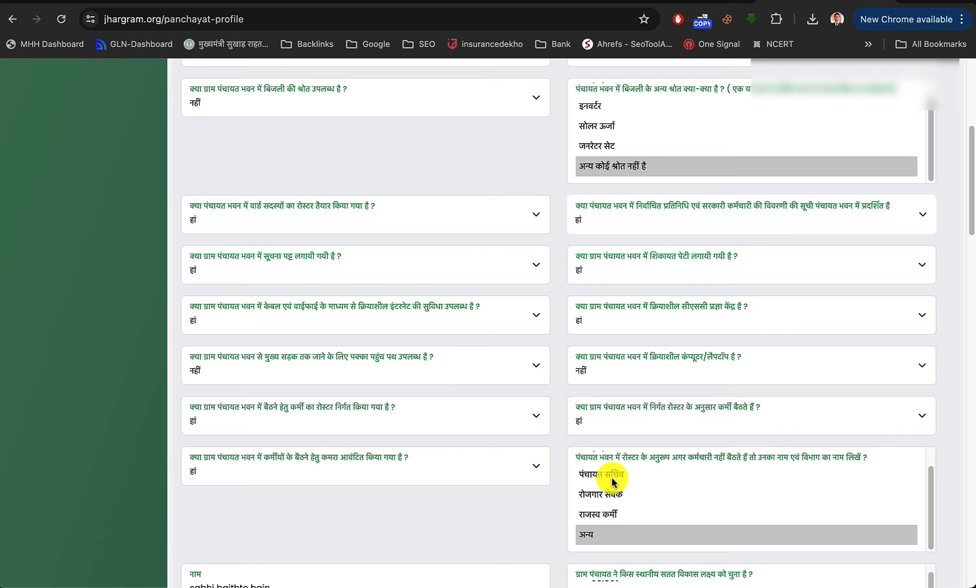
pyautogui.scroll(-3, 484, 492)
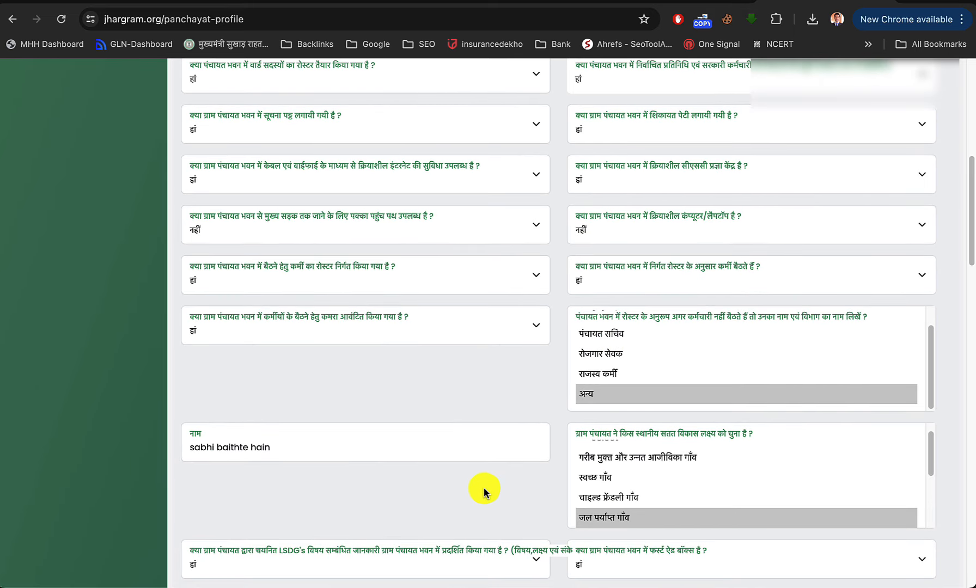
pyautogui.scroll(-3, 484, 492)
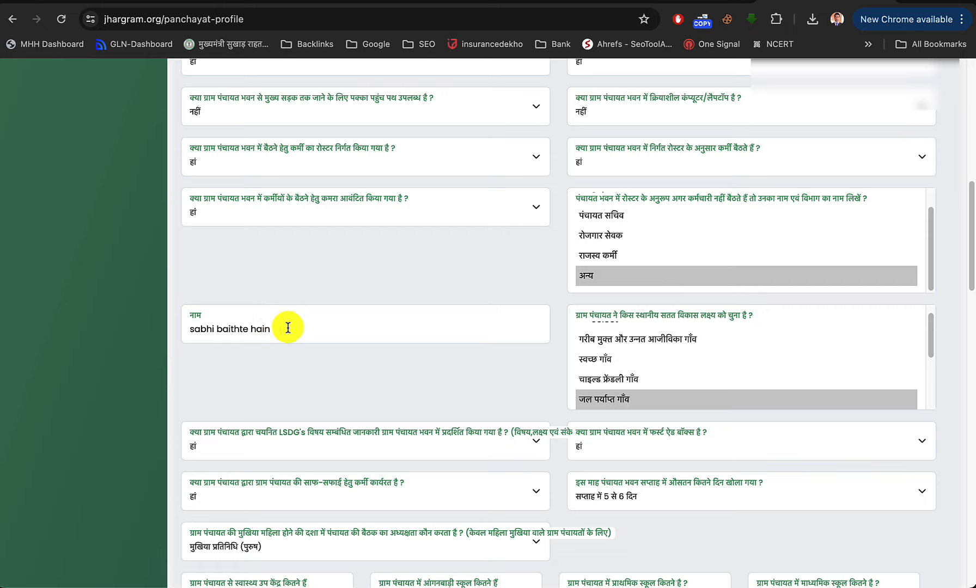
pyautogui.moveTo(286, 327); pyautogui.dragTo(187, 329)
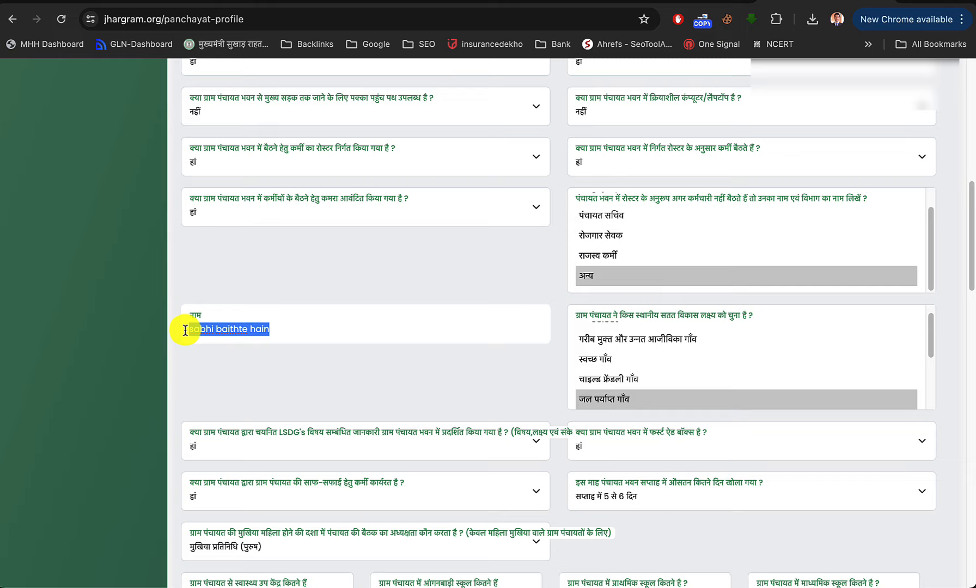
pyautogui.write('ro')
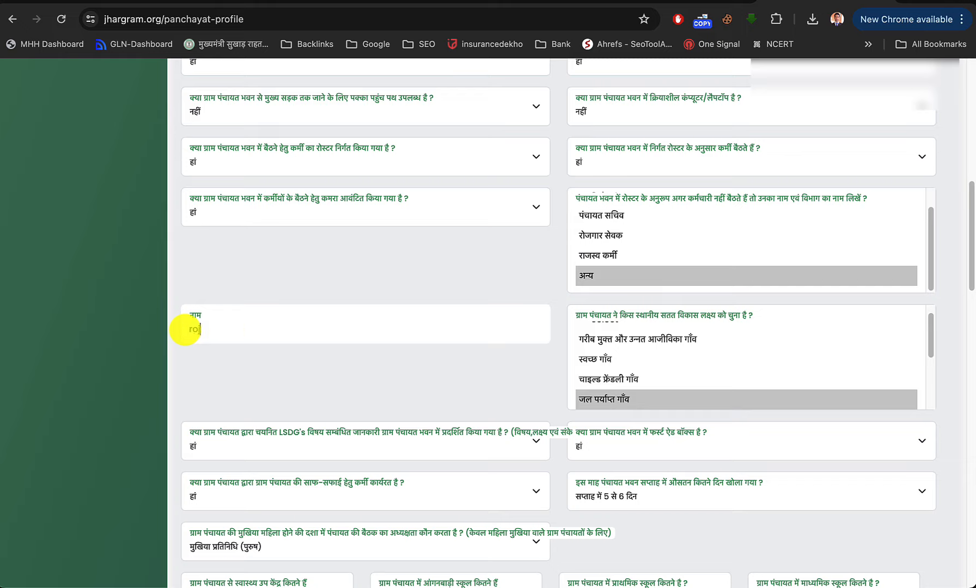
pyautogui.write('jgar sewak')
# - Select "स्वच्छ और हरा भरा गाँव" as the local sustainable development goal chosen by the Gram Panchayat
pyautogui.scroll(-2, 185, 329)
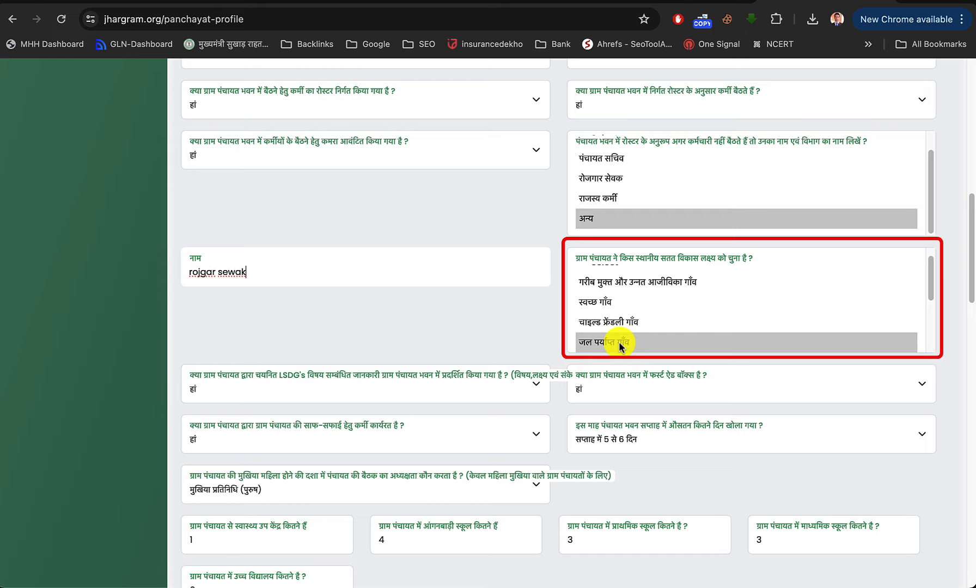
pyautogui.scroll(-3, 627, 347)
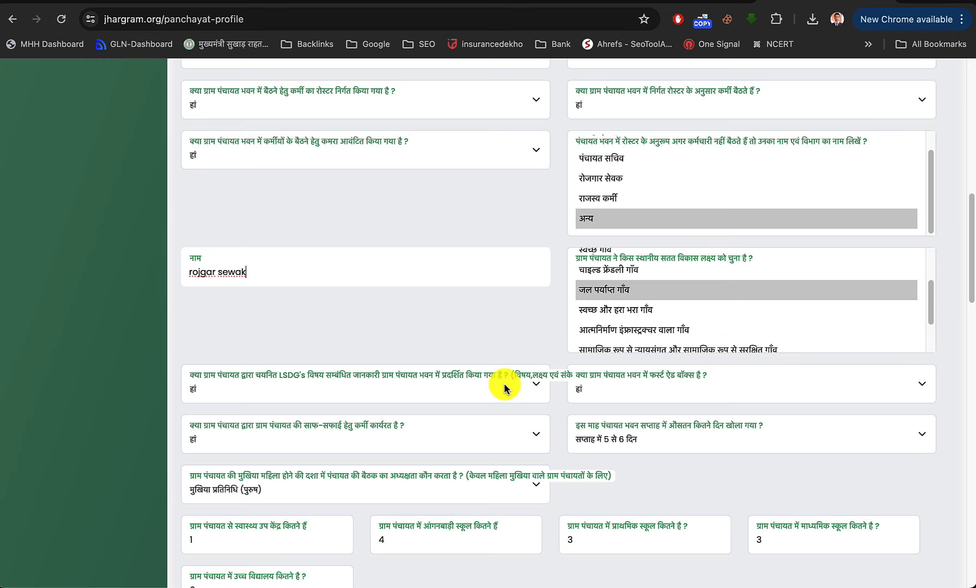
pyautogui.press('Tab')
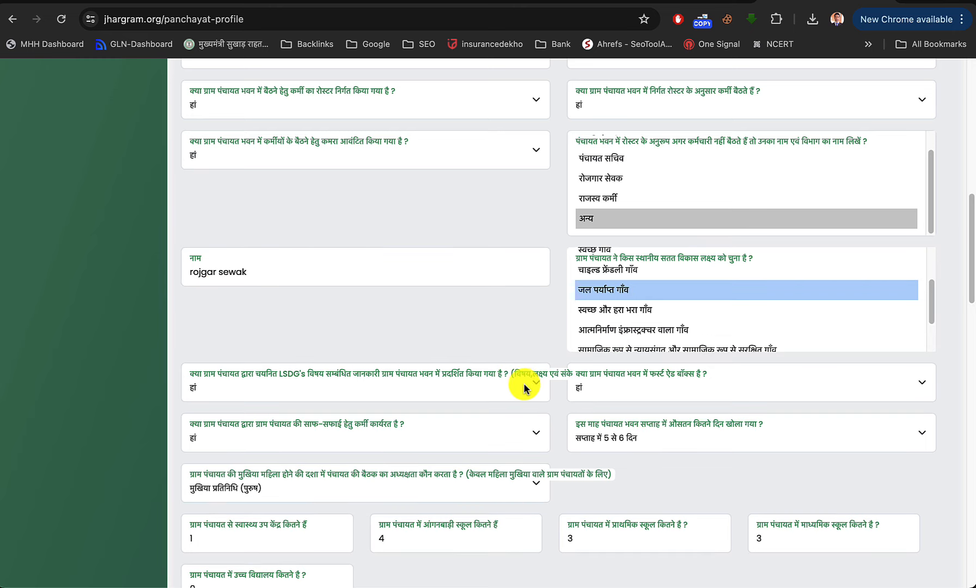
pyautogui.press('Down')
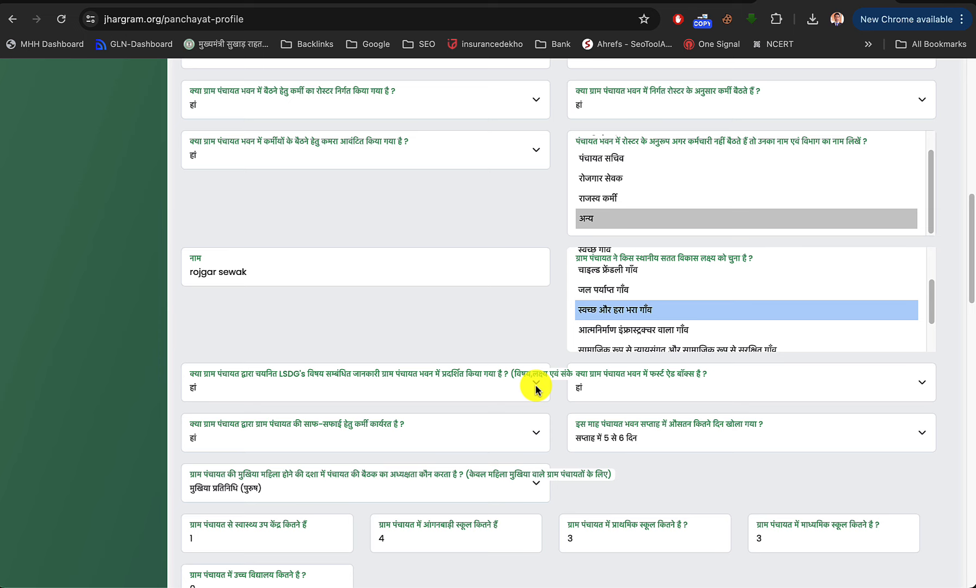
# - Answer हां to whether the LSDG information is displayed in the panchayat building and whether it has a first aid box
pyautogui.click(536, 388)
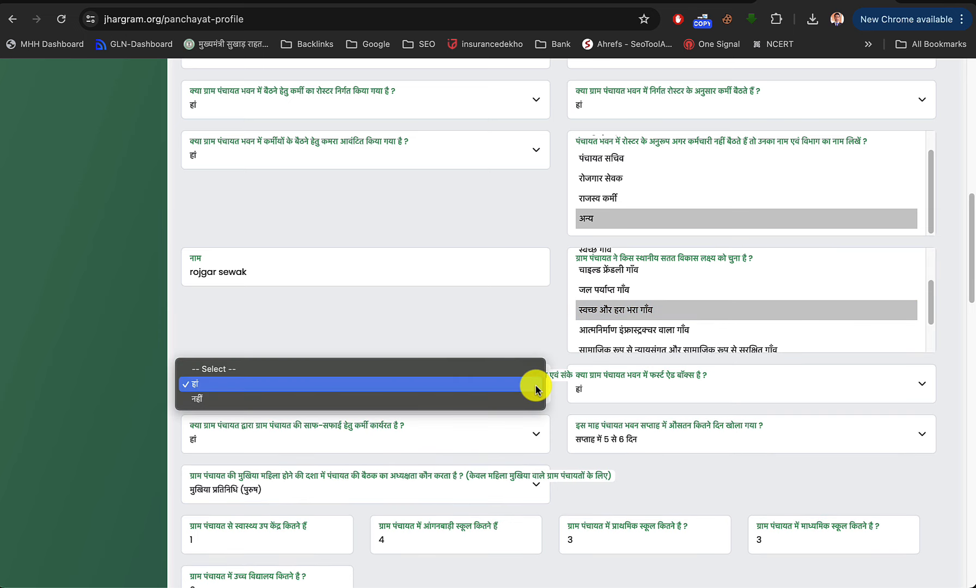
pyautogui.click(536, 388)
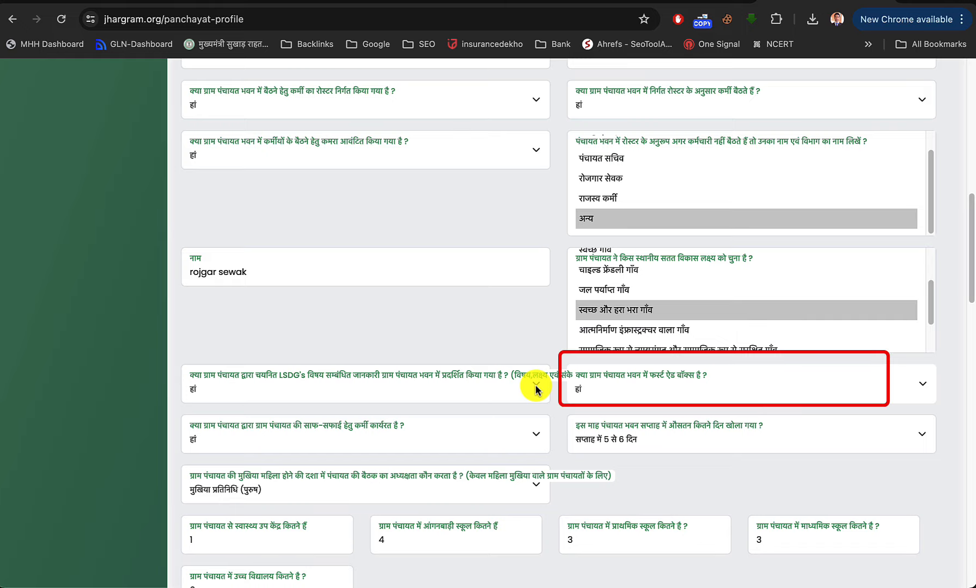
pyautogui.press('space')
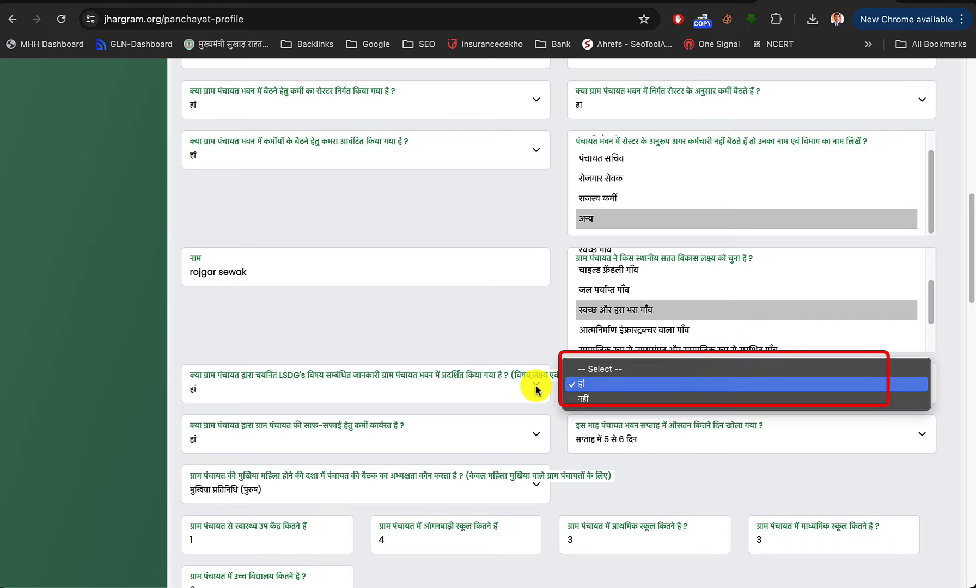
pyautogui.press('Return')
# - Review the fields for the number of health sub-centres, anganwadis and schools, plus the library and handrail ramp answers
pyautogui.scroll(-3, 535, 387)
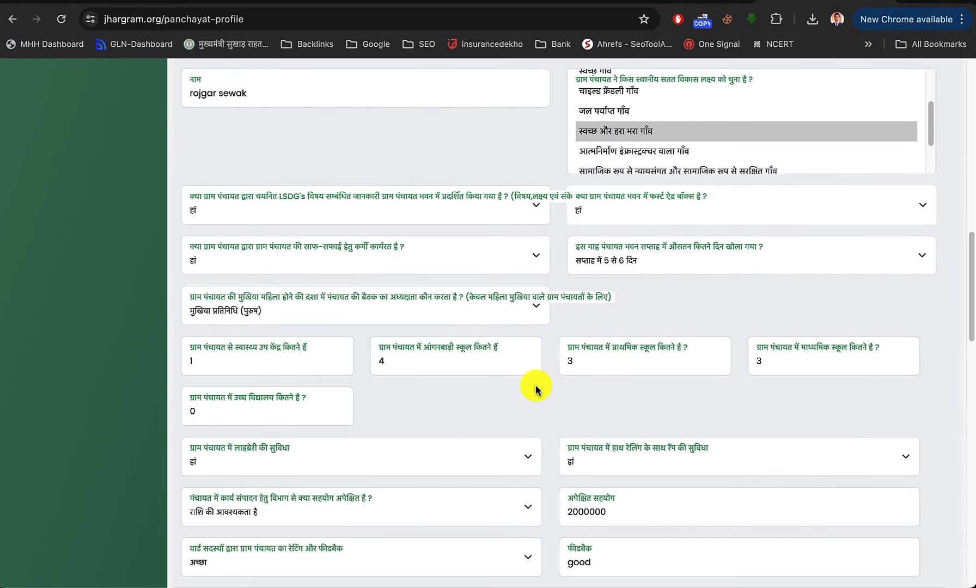
pyautogui.scroll(-3, 535, 387)
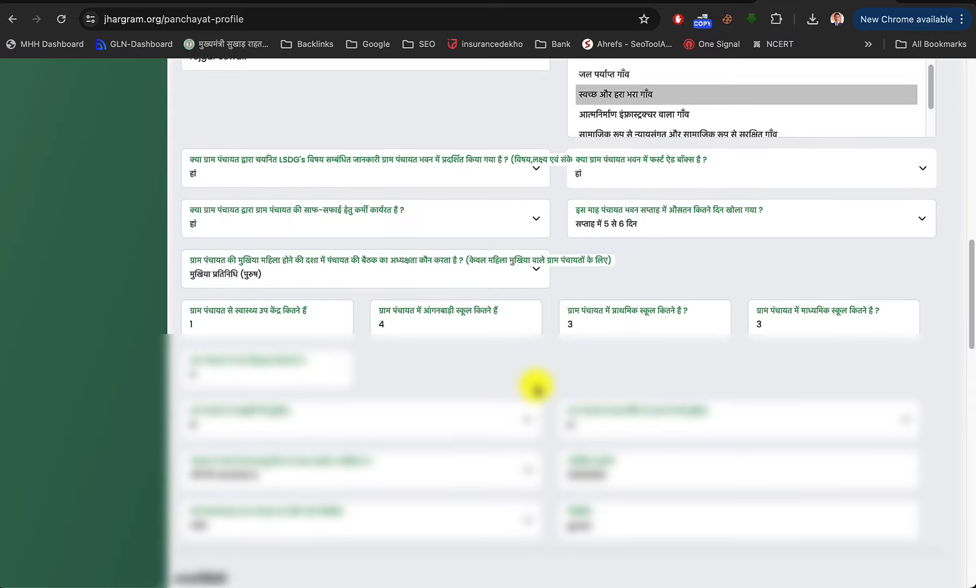
pyautogui.scroll(-3, 535, 388)
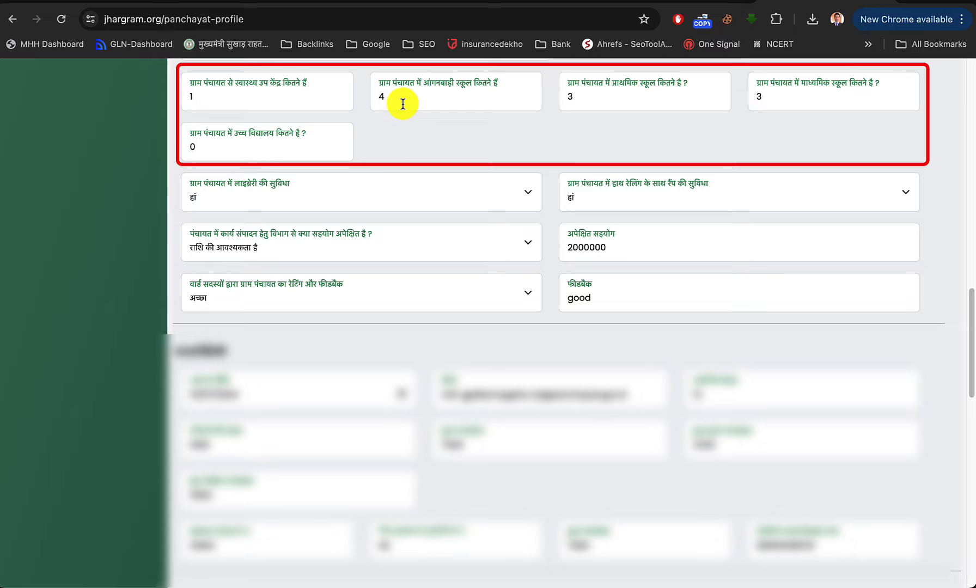
pyautogui.click(401, 99)
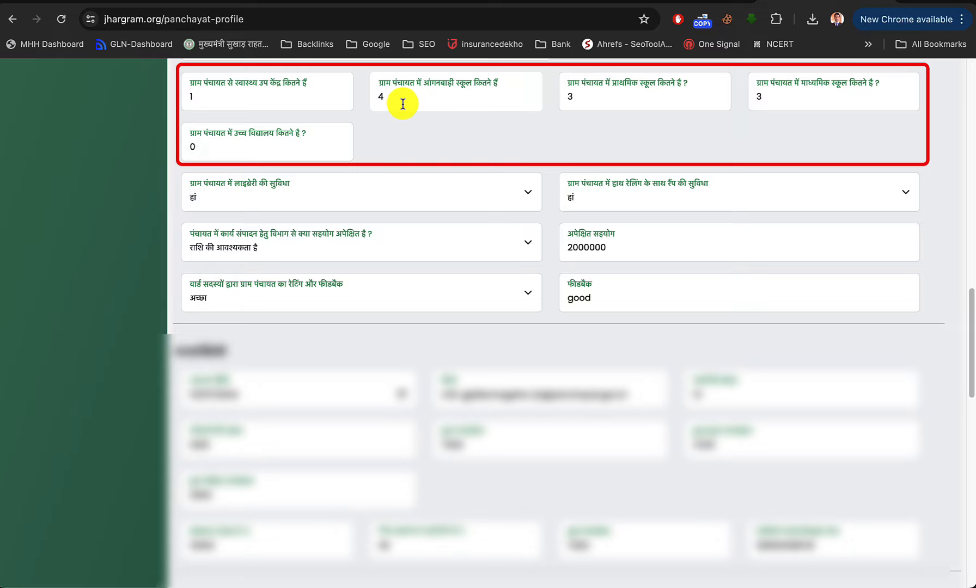
pyautogui.press('Tab')
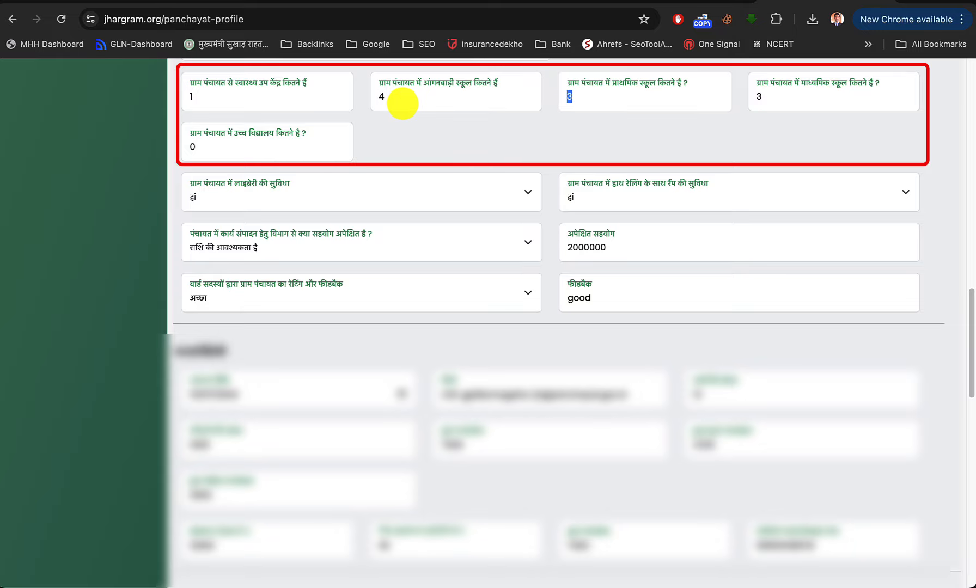
pyautogui.press('Tab')
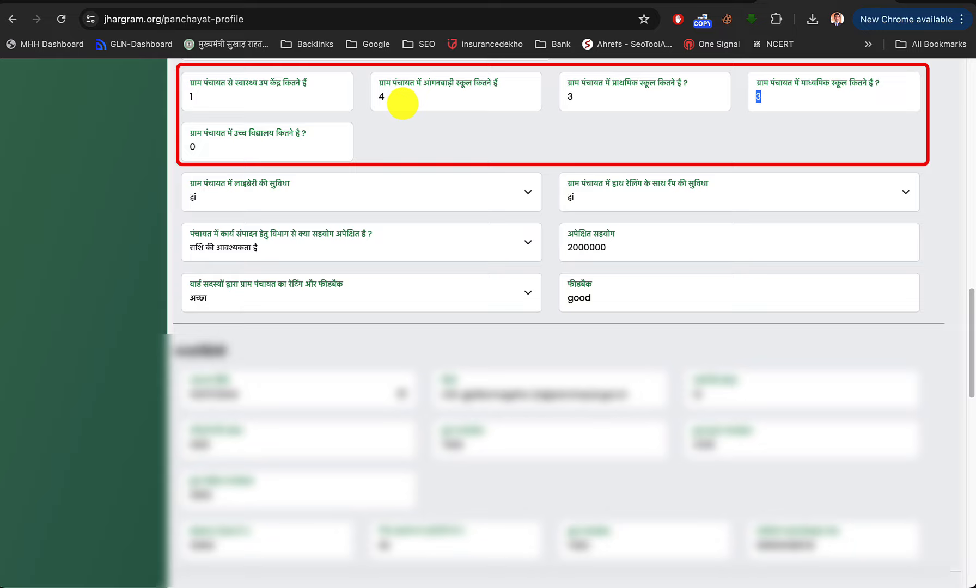
pyautogui.press('Tab')
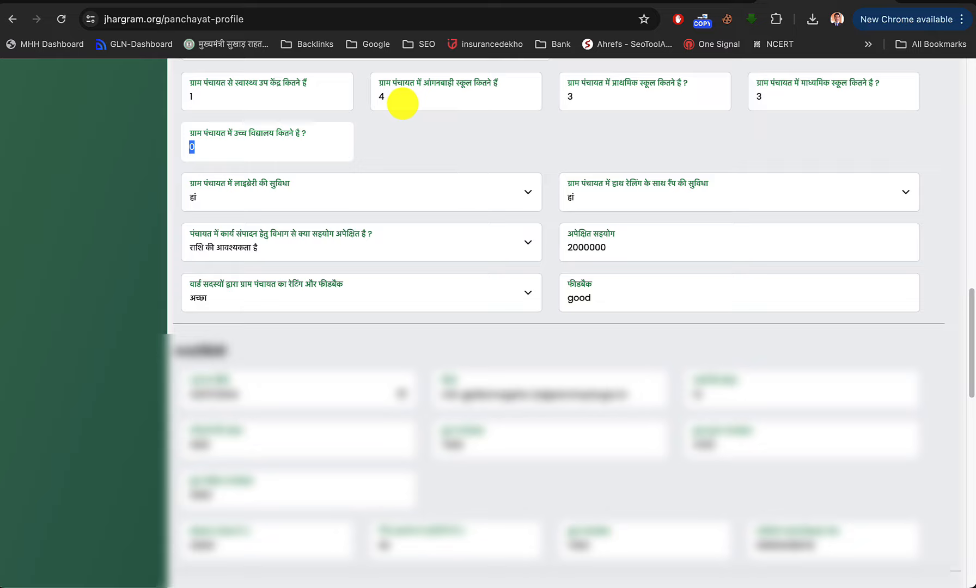
pyautogui.press('Tab')
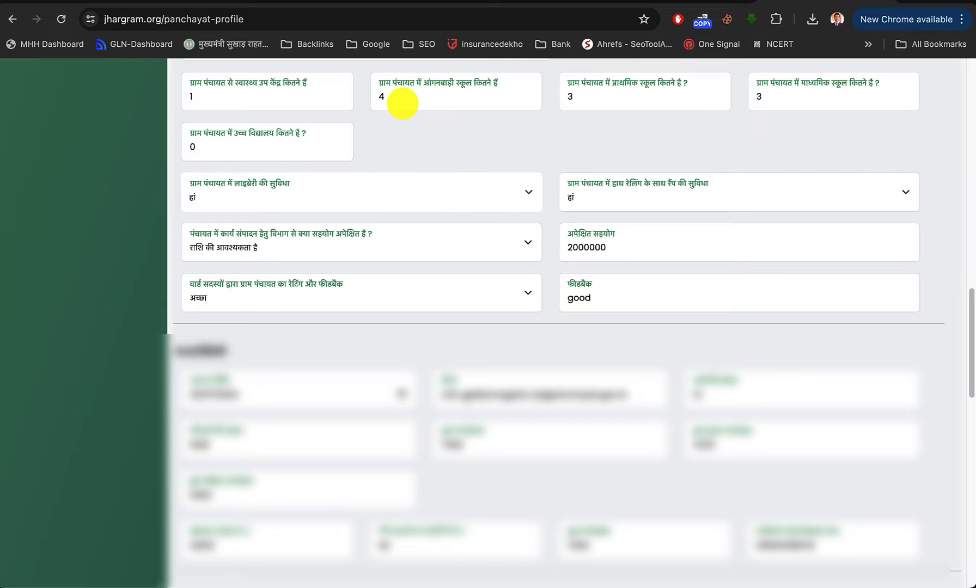
pyautogui.press('Tab')
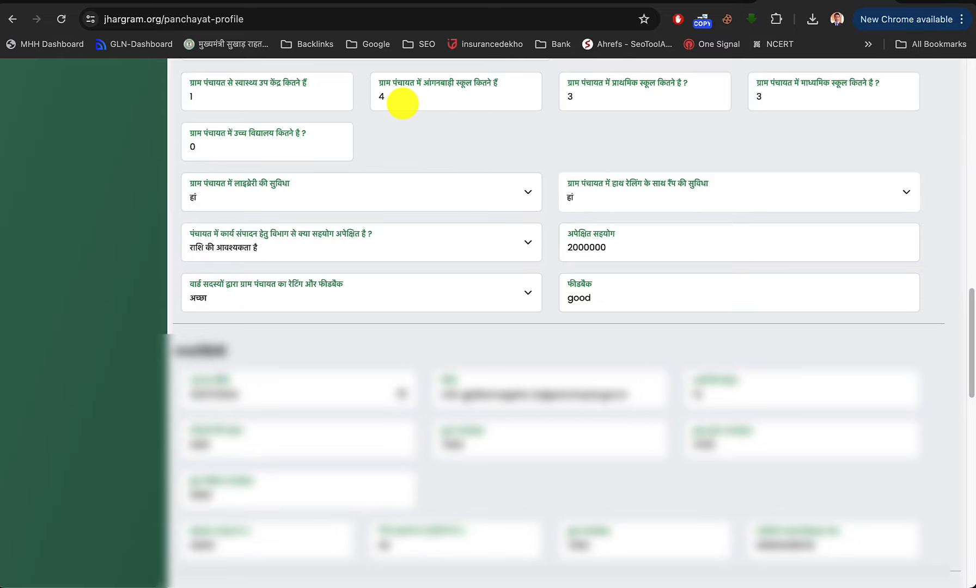
# - Set the support expected from the department to "राशि की आवश्यकता है" and check the ward members' rating and feedback
pyautogui.press('Tab')
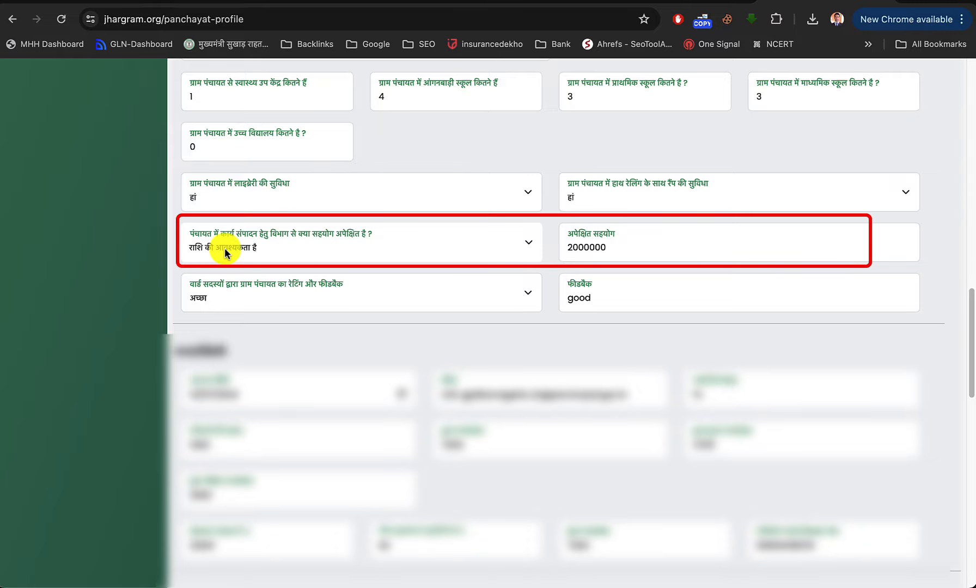
pyautogui.click(373, 248)
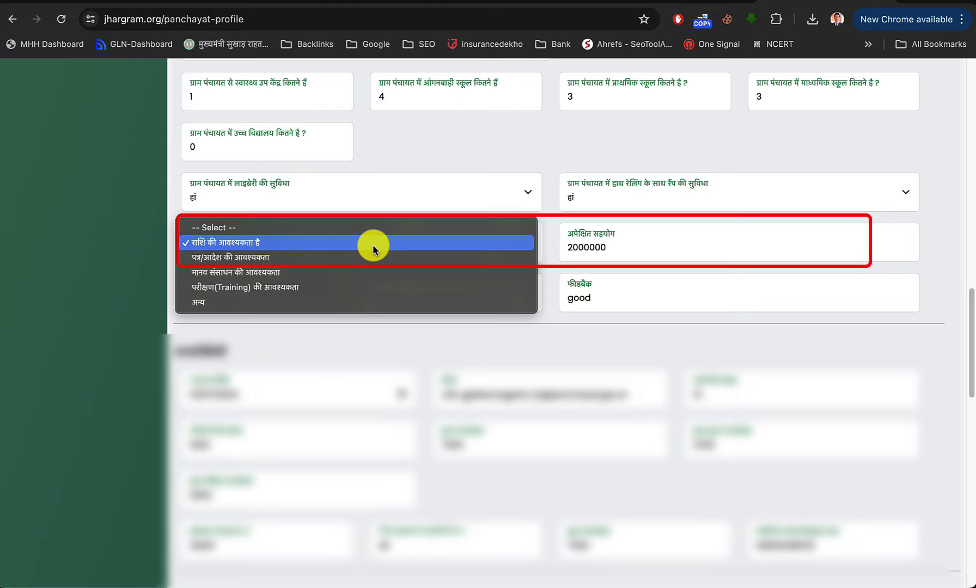
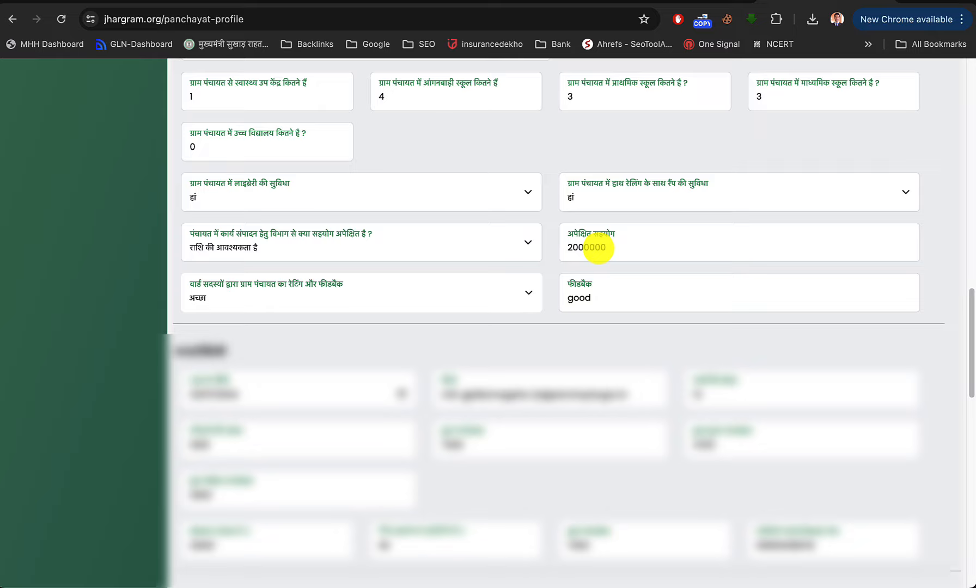
pyautogui.press('Tab')
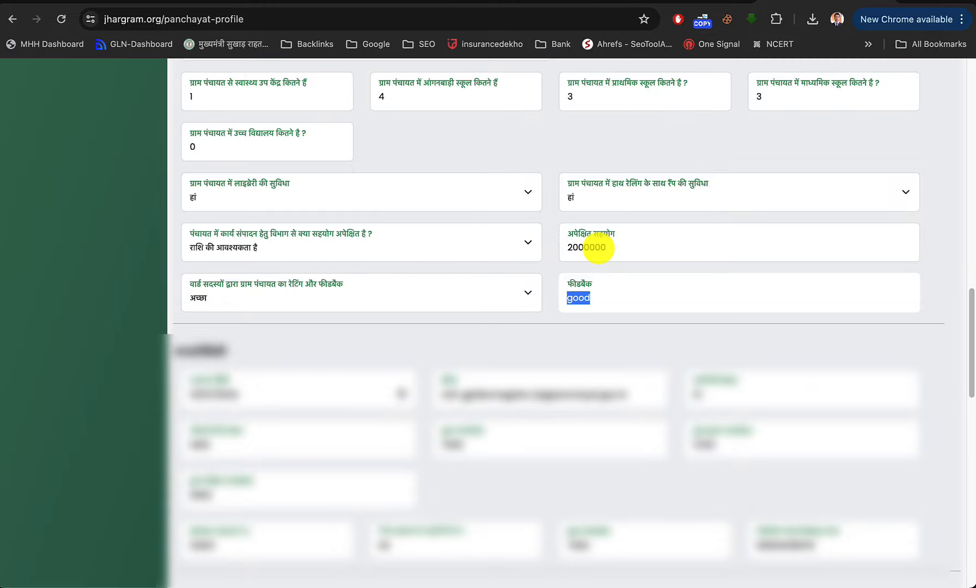
pyautogui.press('Tab')
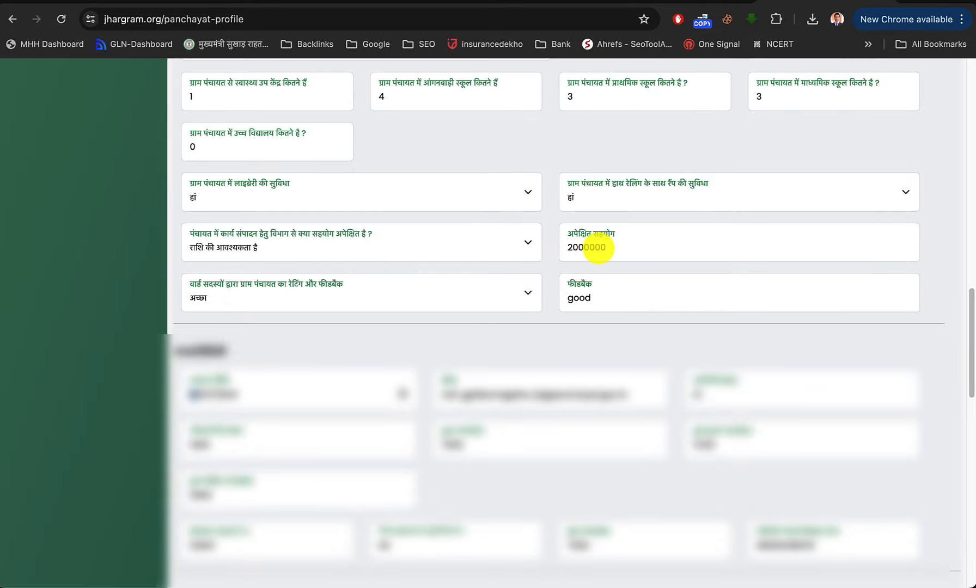
# - Examine the जनसांख्यिकी section's fields for establishment date, wards, families, total, male and female population, and area
pyautogui.scroll(-2, 467, 344)
pyautogui.scroll(-3, 468, 344)
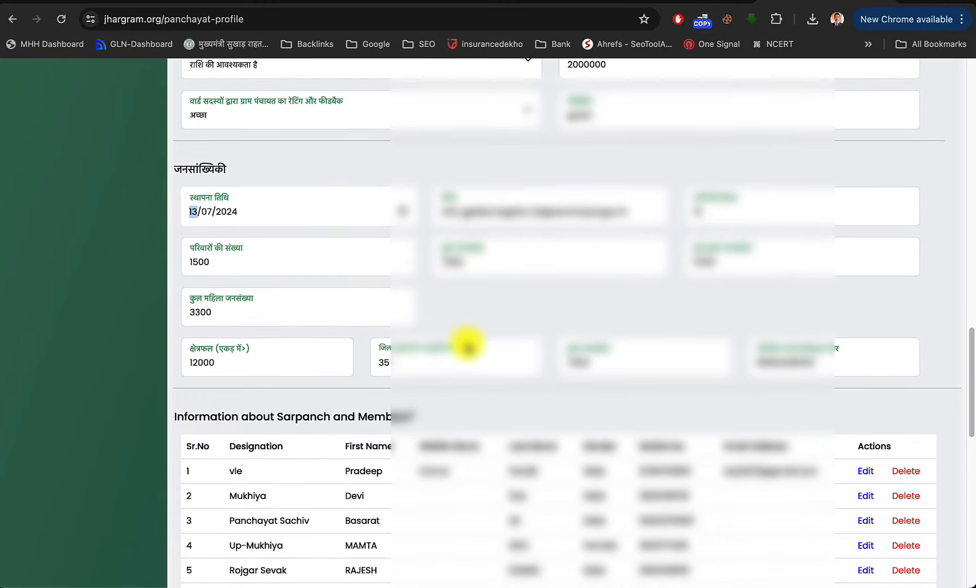
pyautogui.scroll(-1, 467, 344)
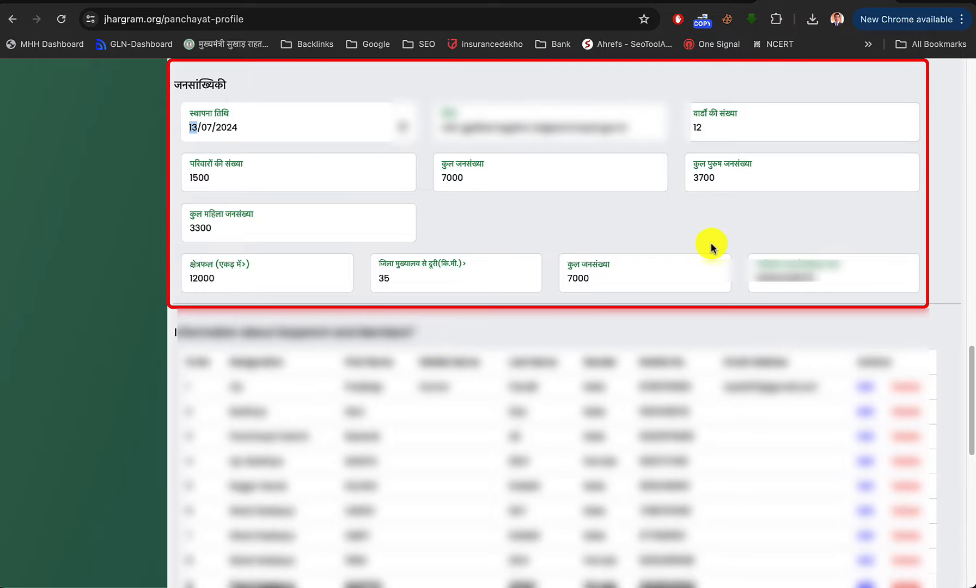
pyautogui.click(714, 129)
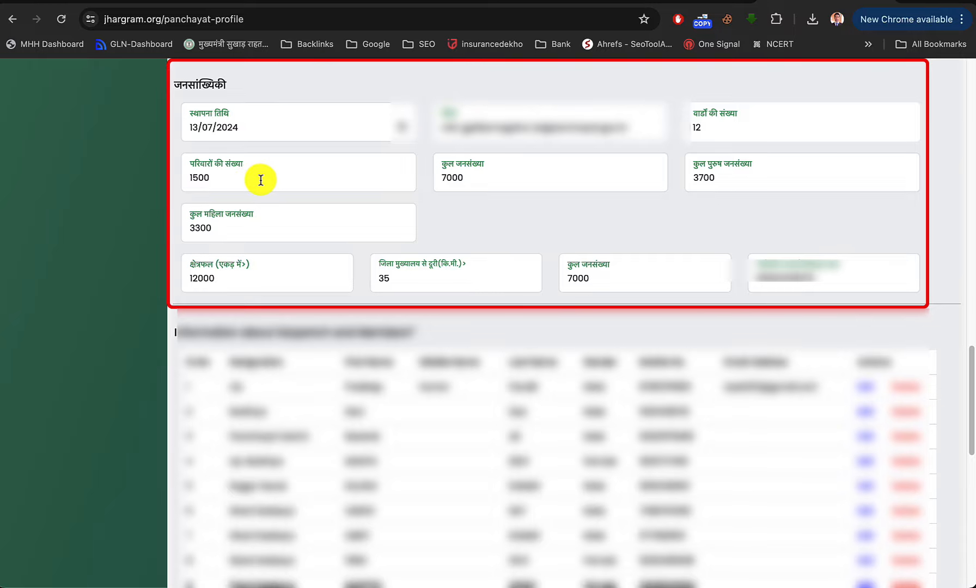
pyautogui.click(483, 181)
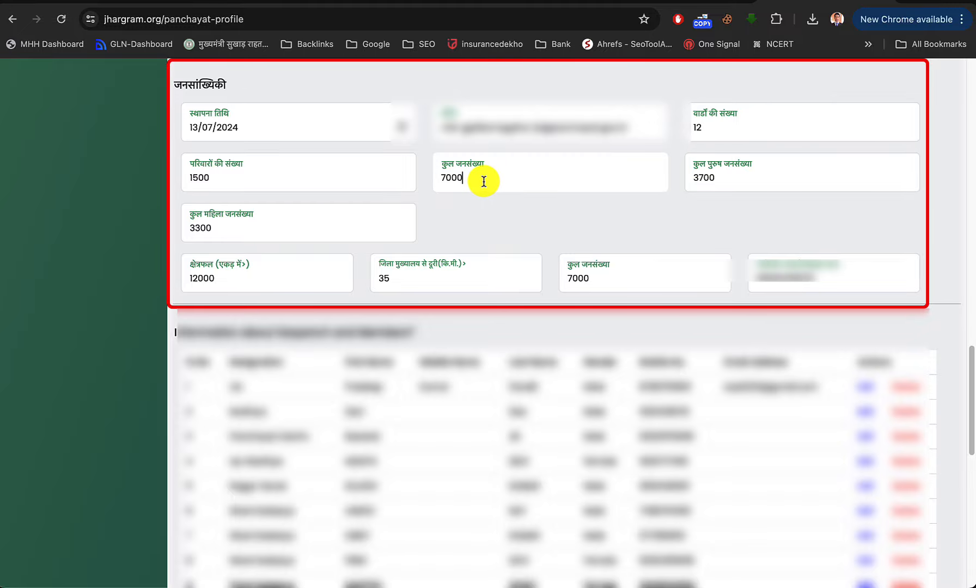
pyautogui.click(731, 179)
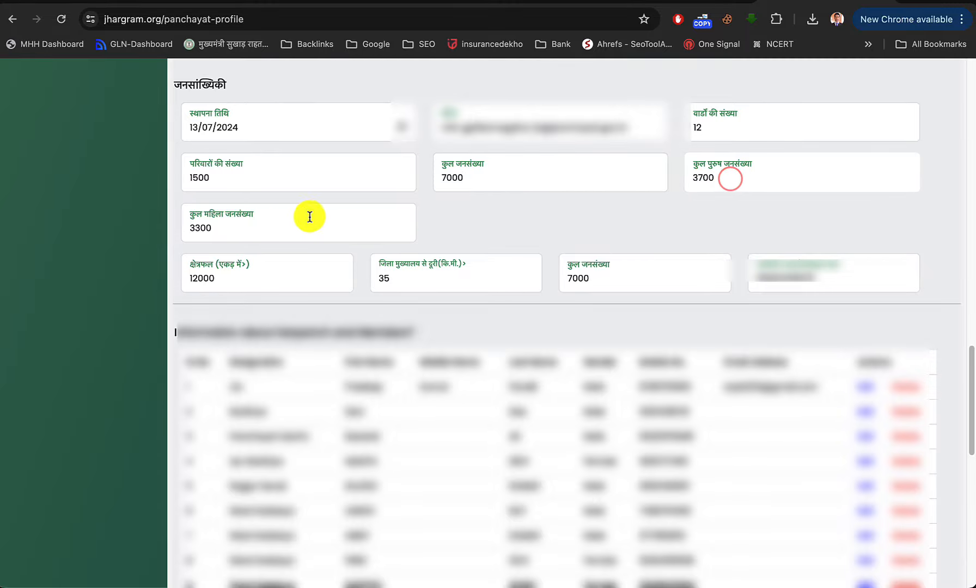
pyautogui.click(256, 233)
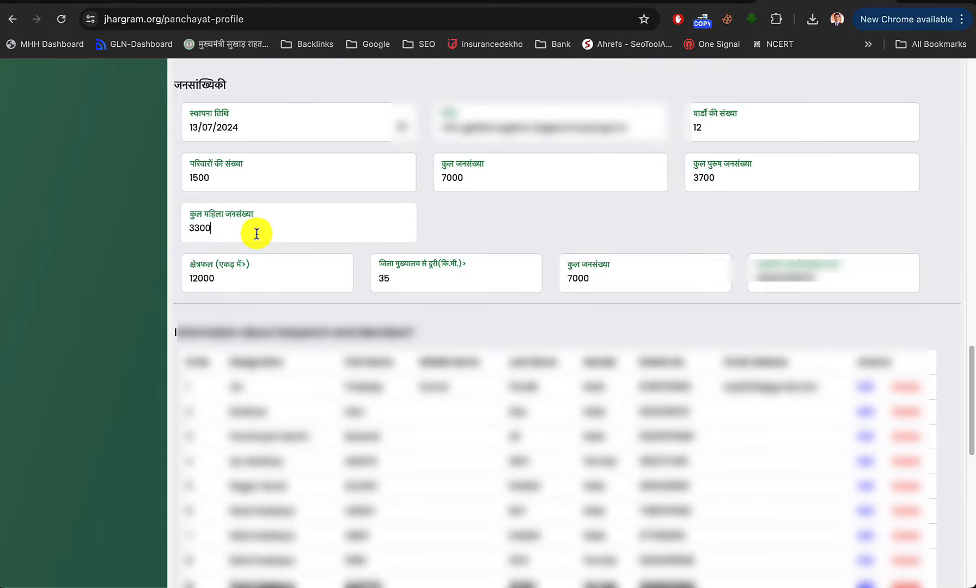
pyautogui.click(260, 283)
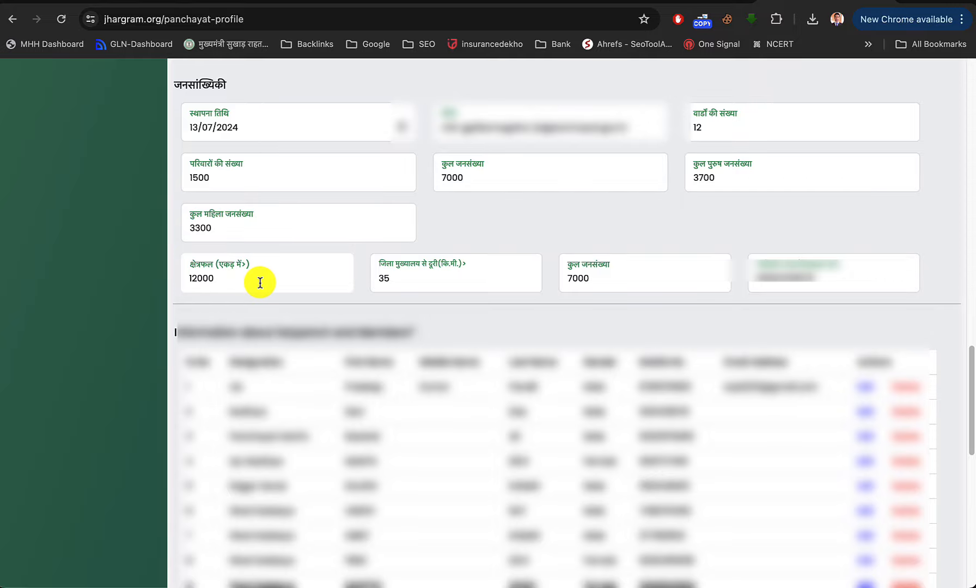
# - Examine the जनसांख्यिकी section's fields for distance from the district headquarters, total population and contact number
pyautogui.click(416, 279)
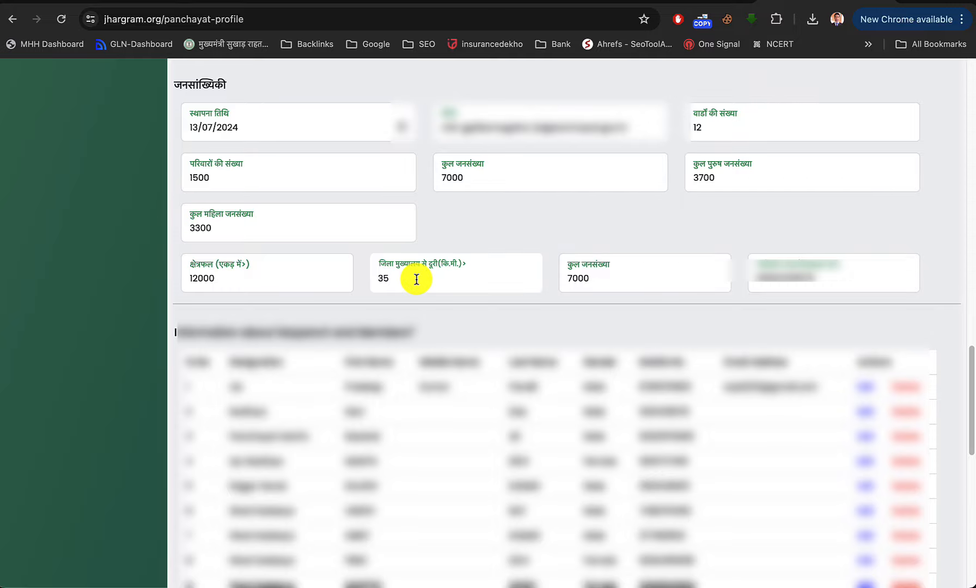
pyautogui.click(608, 281)
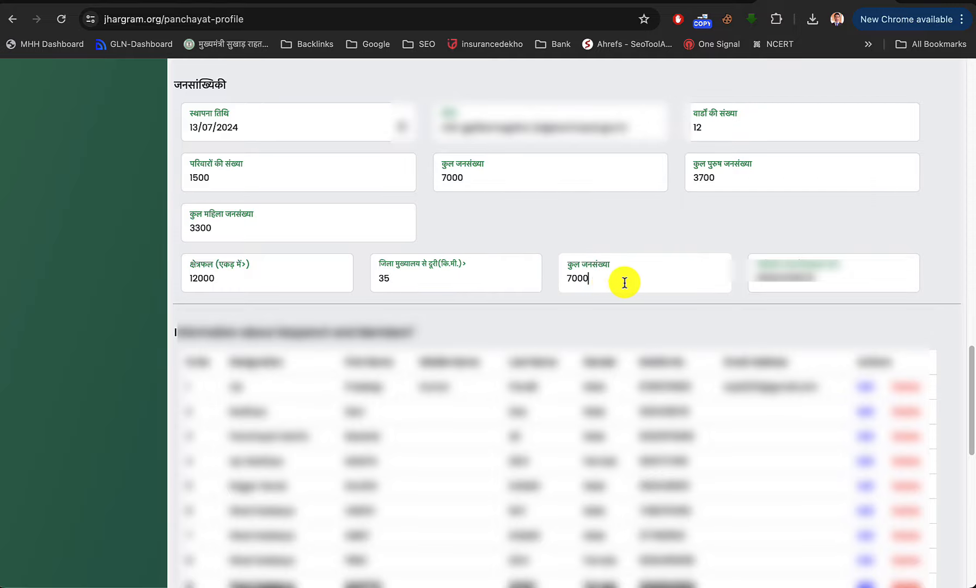
pyautogui.click(831, 284)
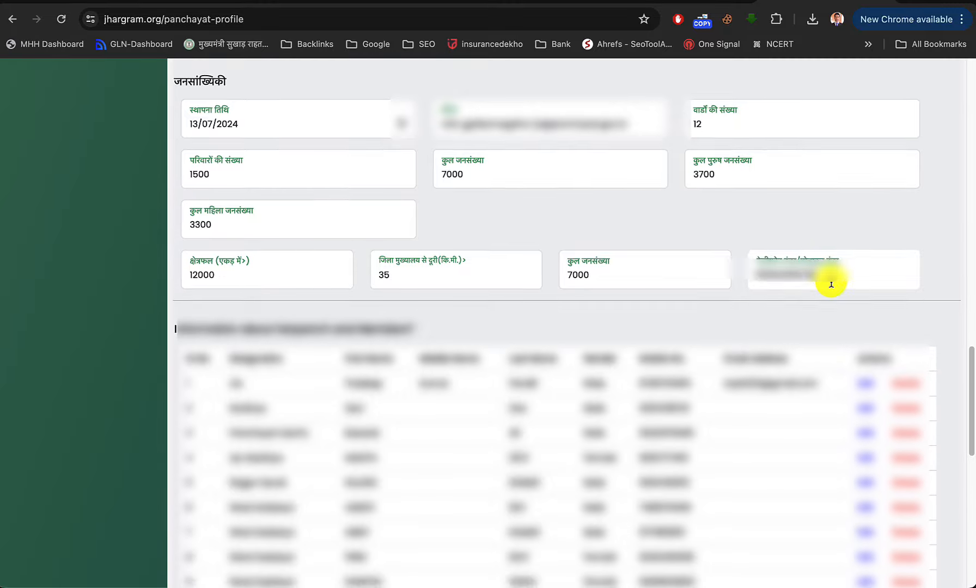
# - Start a new panchayat member entry from the members table and set the designation to Mukhiya
pyautogui.scroll(-8, 830, 284)
pyautogui.scroll(-3, 831, 284)
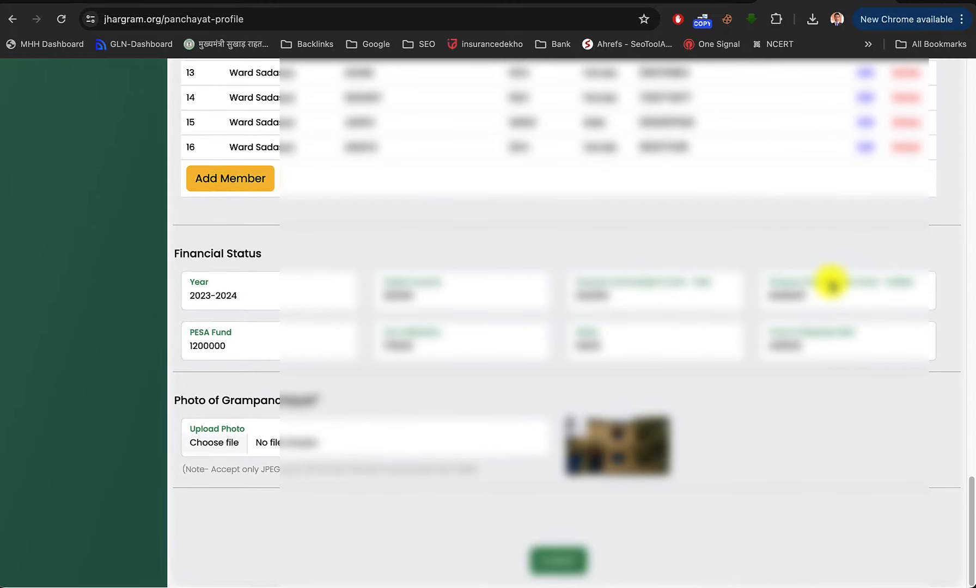
pyautogui.click(251, 186)
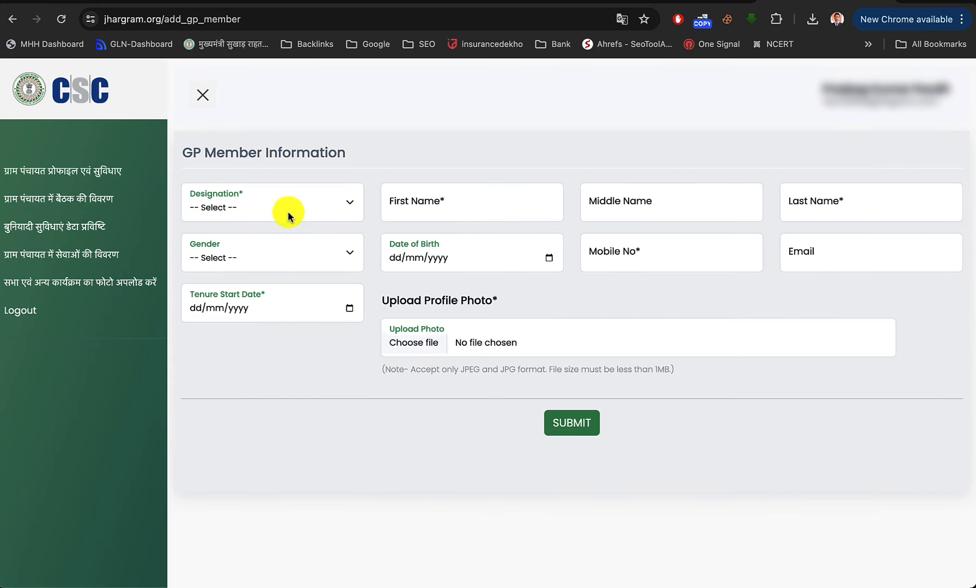
pyautogui.click(278, 207)
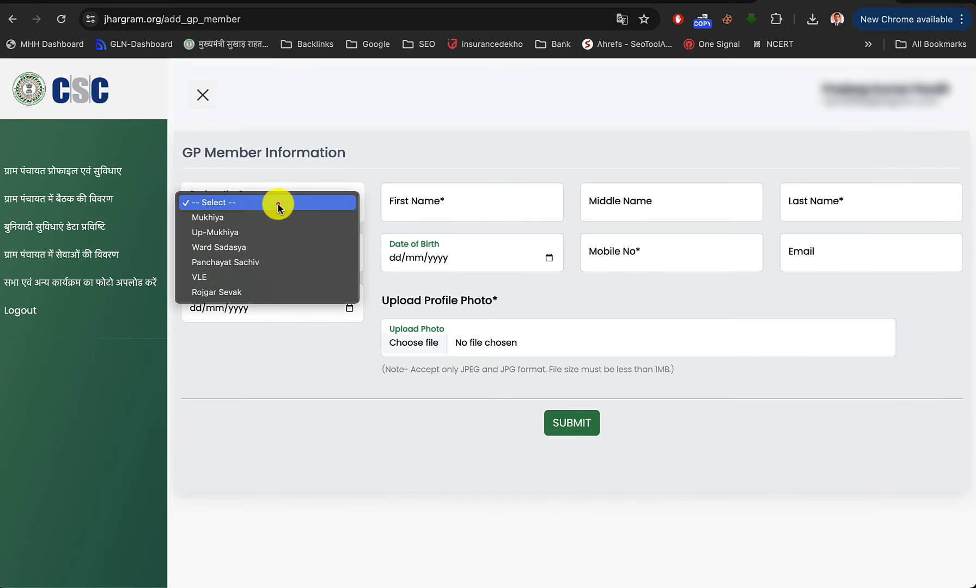
pyautogui.click(251, 218)
# - Enter the new member's first, middle and last name in the GP Member Information form
pyautogui.click(400, 210)
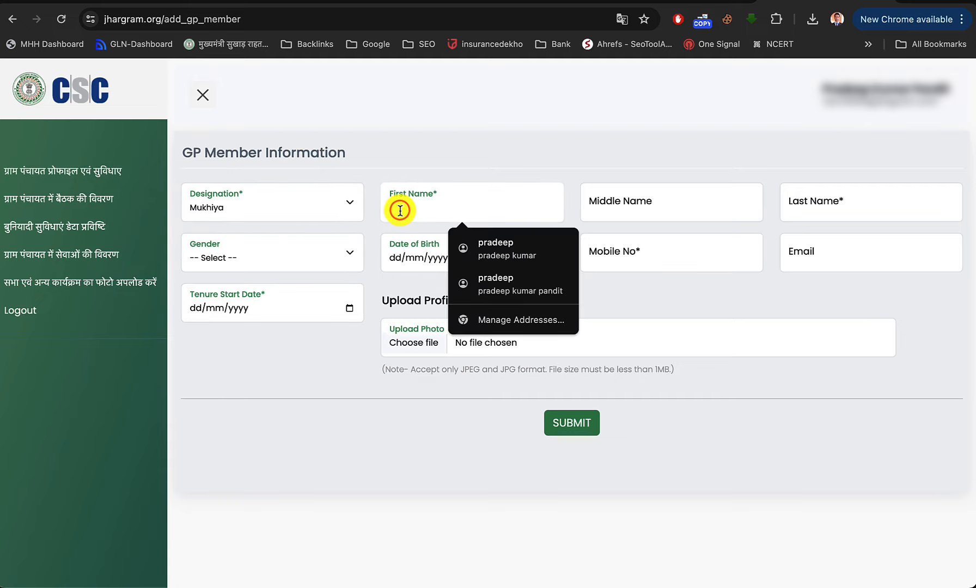
pyautogui.write('abnd')
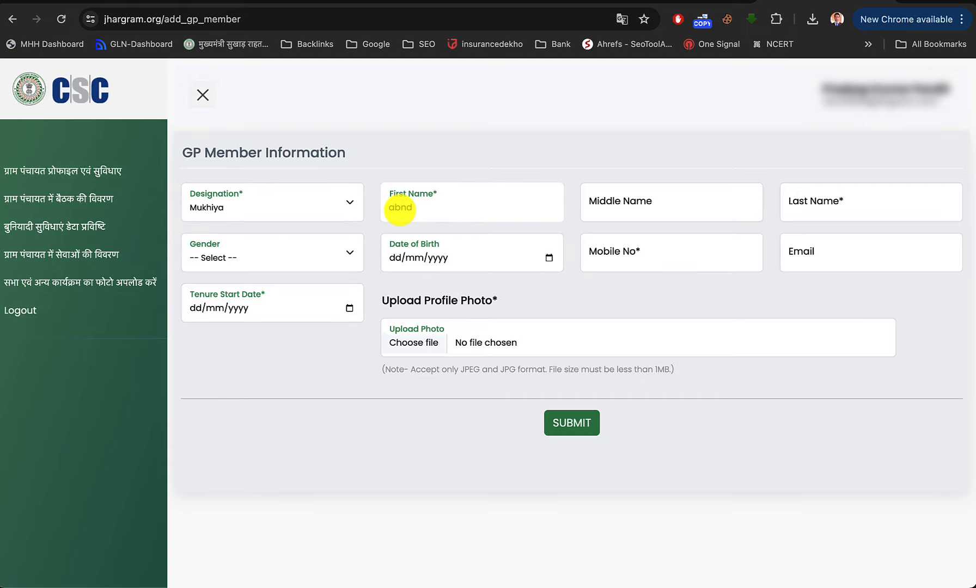
pyautogui.press('Tab')
pyautogui.write('fhfvn')
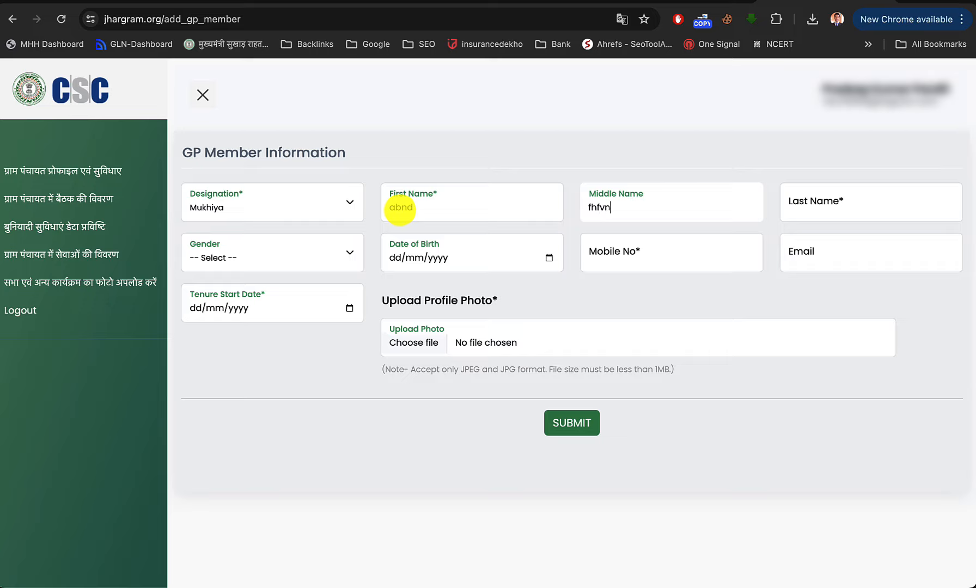
pyautogui.press('Tab')
pyautogui.write('jfh')
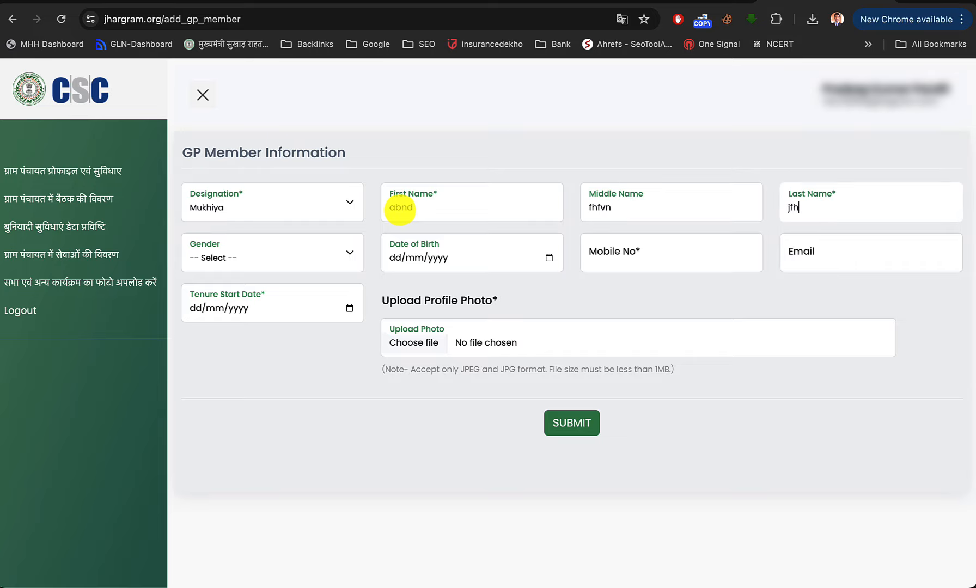
# - Set the new member's gender to Male and enter the mobile number, leaving the date of birth blank
pyautogui.press('Tab')
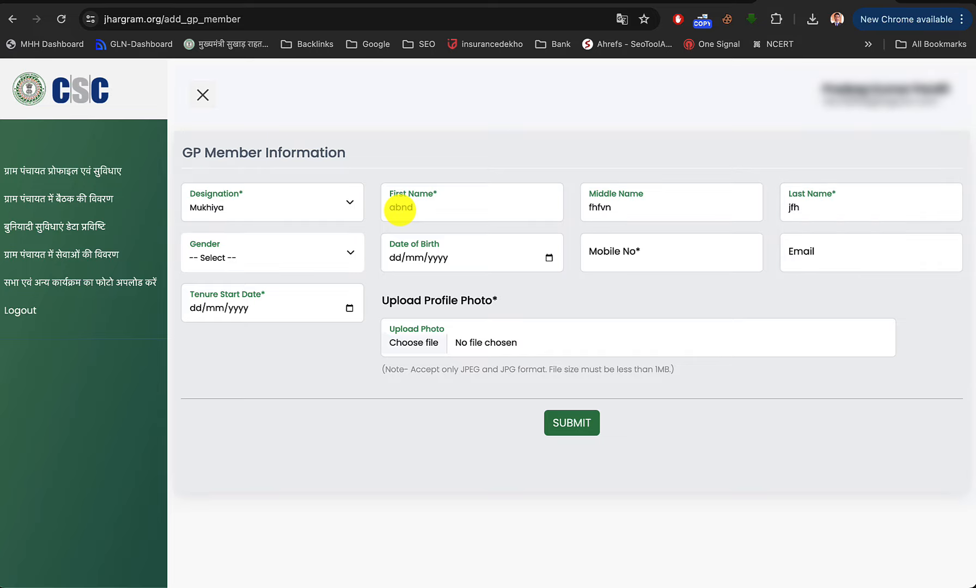
pyautogui.press('Down')
pyautogui.press('Tab')
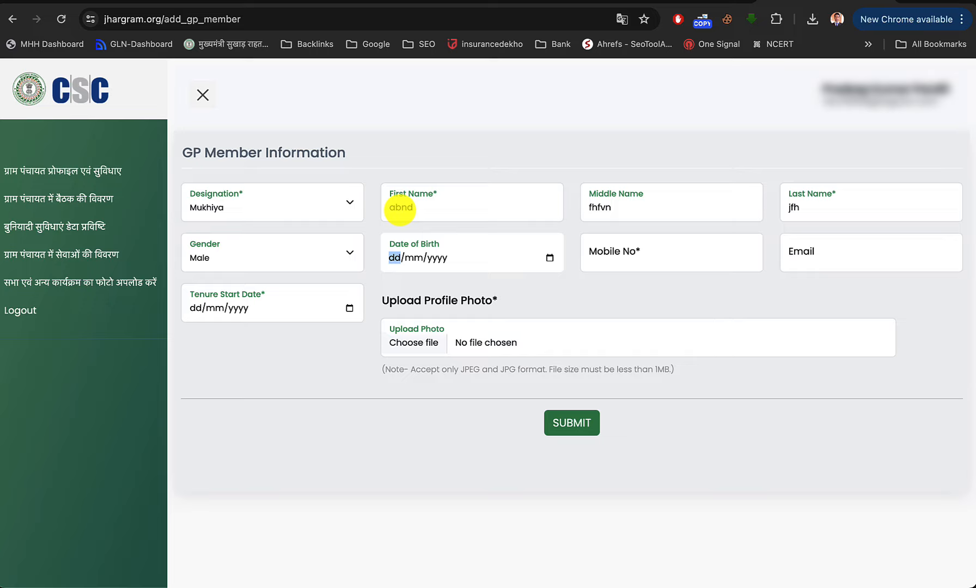
pyautogui.press('Tab')
pyautogui.press('Tab')
pyautogui.press('Tab')
pyautogui.write('12')
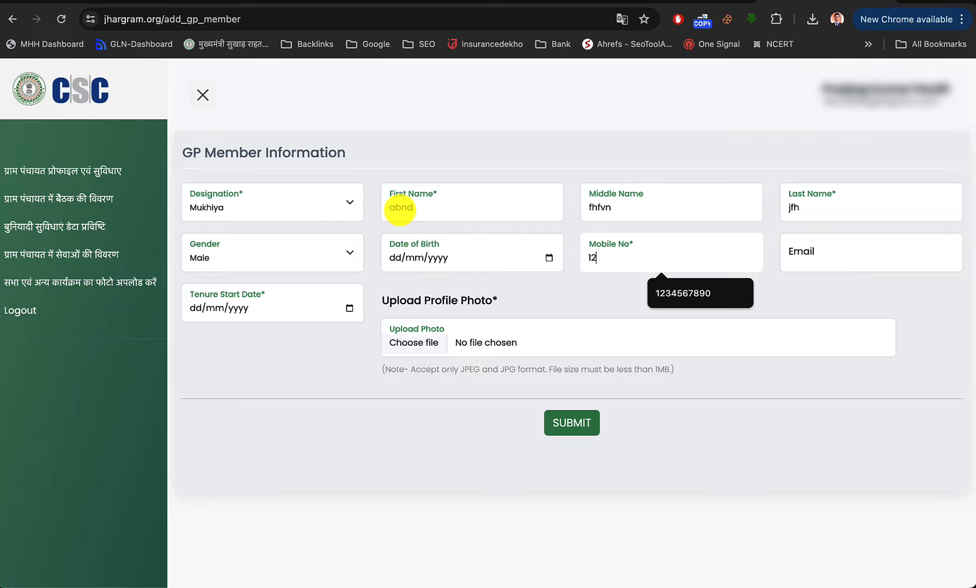
pyautogui.write('34567788')
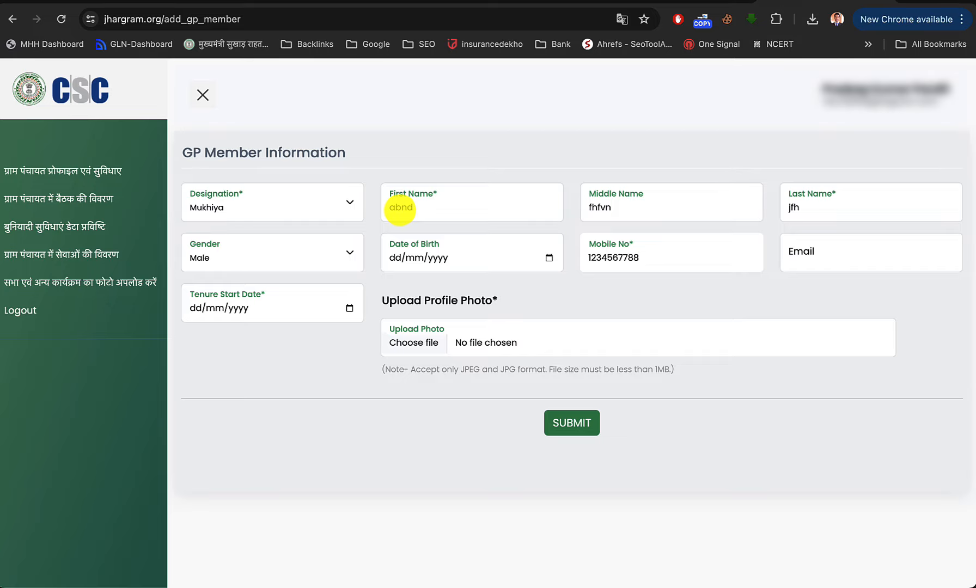
# - Leave the email blank and set the new member's tenure start date to 14/06/2022
pyautogui.press('Tab')
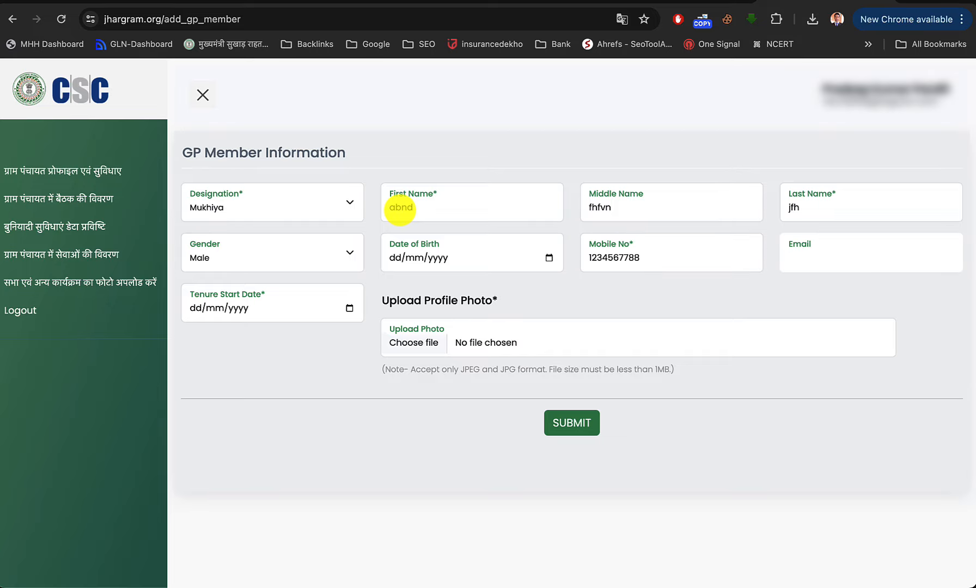
pyautogui.press('Tab')
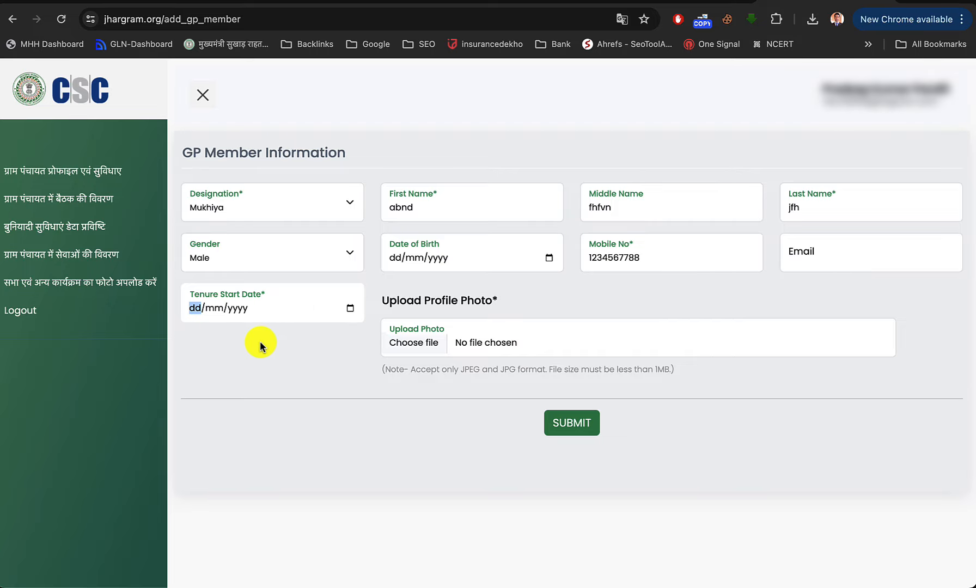
pyautogui.write('14/')
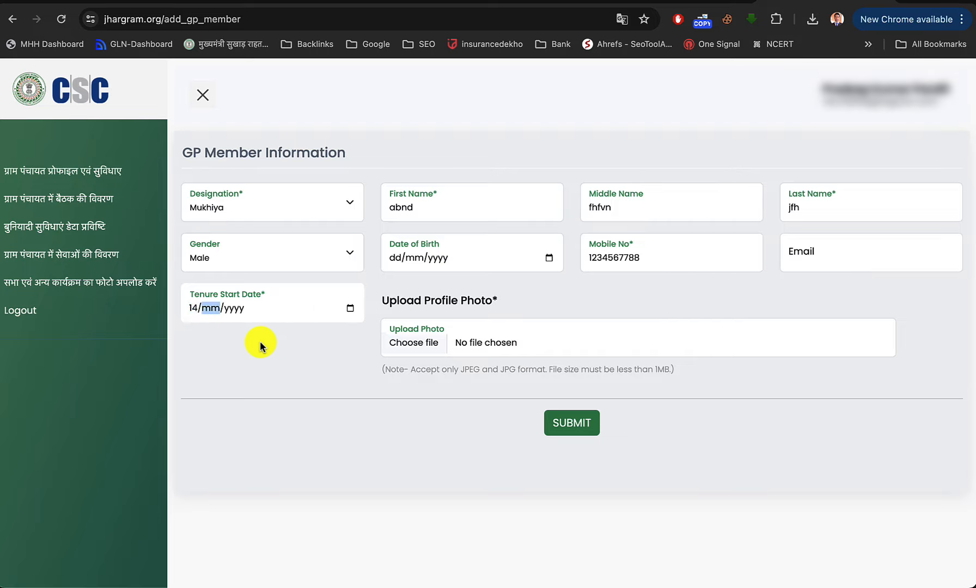
pyautogui.write('06/2022')
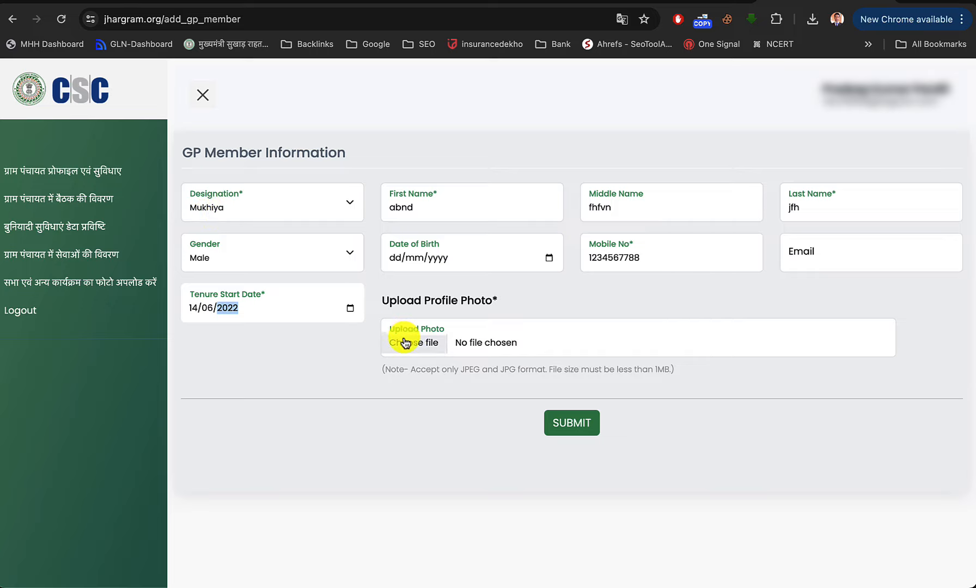
# - Try the designations Ward Sadasya and VLE for the new member
pyautogui.click(324, 204)
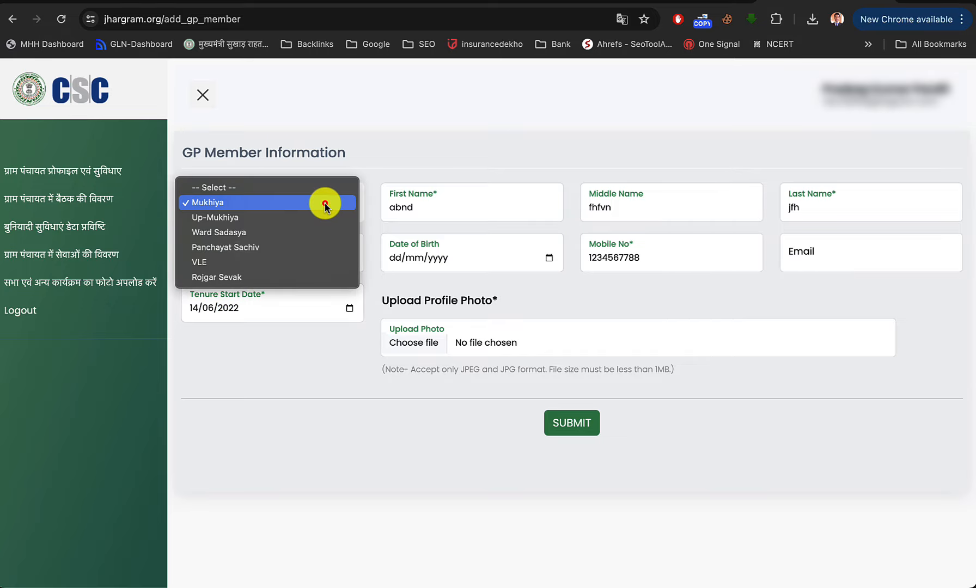
pyautogui.click(262, 234)
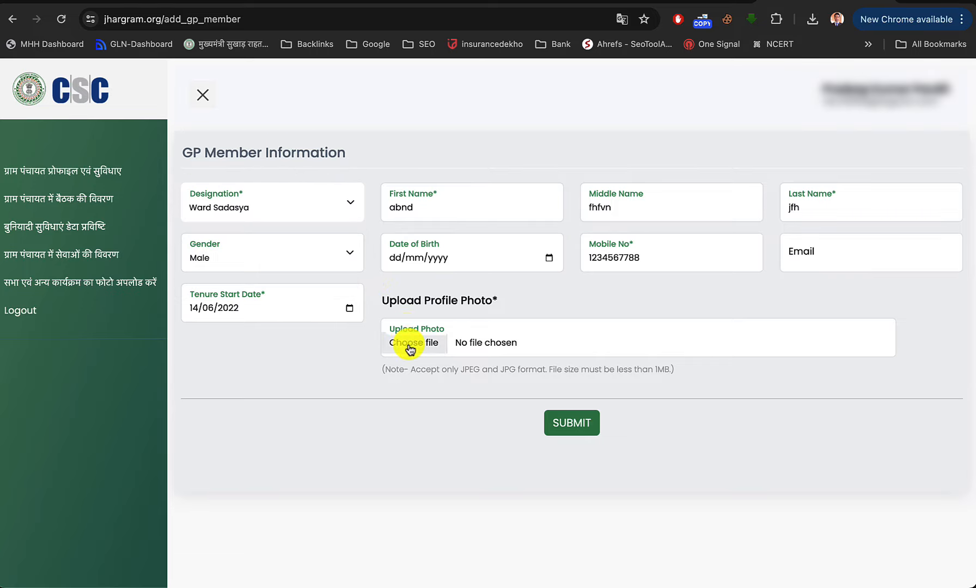
pyautogui.click(344, 206)
pyautogui.click(303, 206)
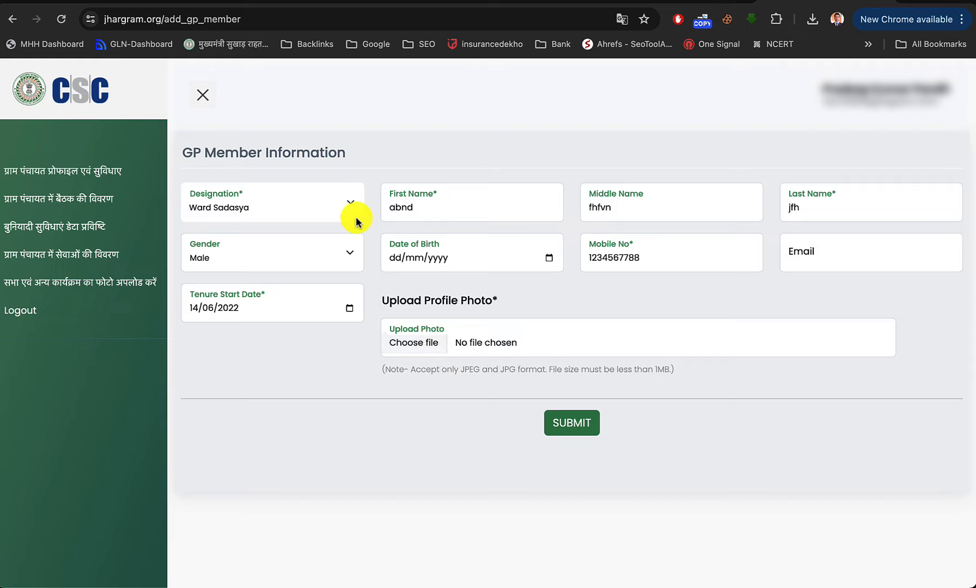
pyautogui.click(333, 201)
pyautogui.click(256, 234)
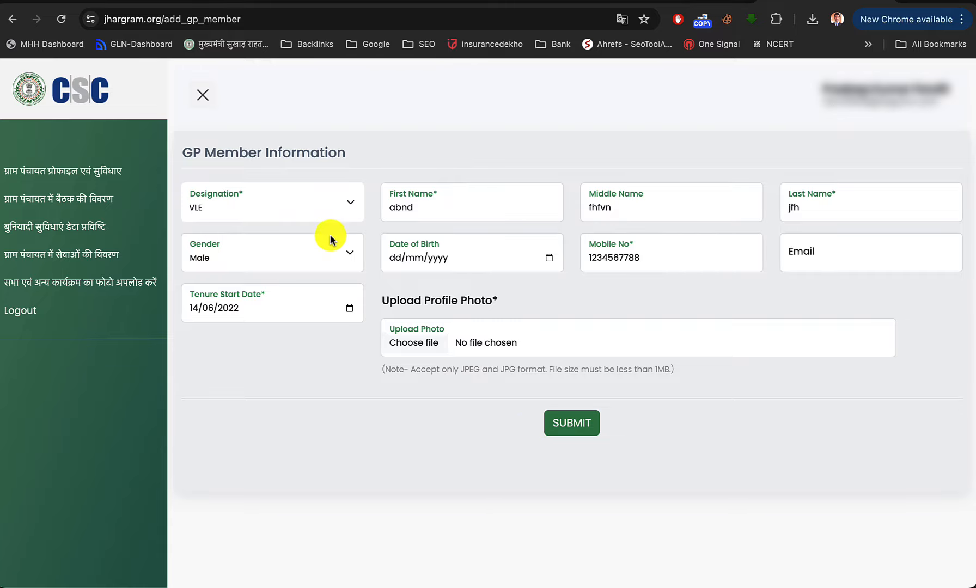
# - Return to the ग्राम पंचायत प्रोफाइल एवं सुविधाएं page without submitting the member form and review the table of panchayat members
pyautogui.click(203, 97)
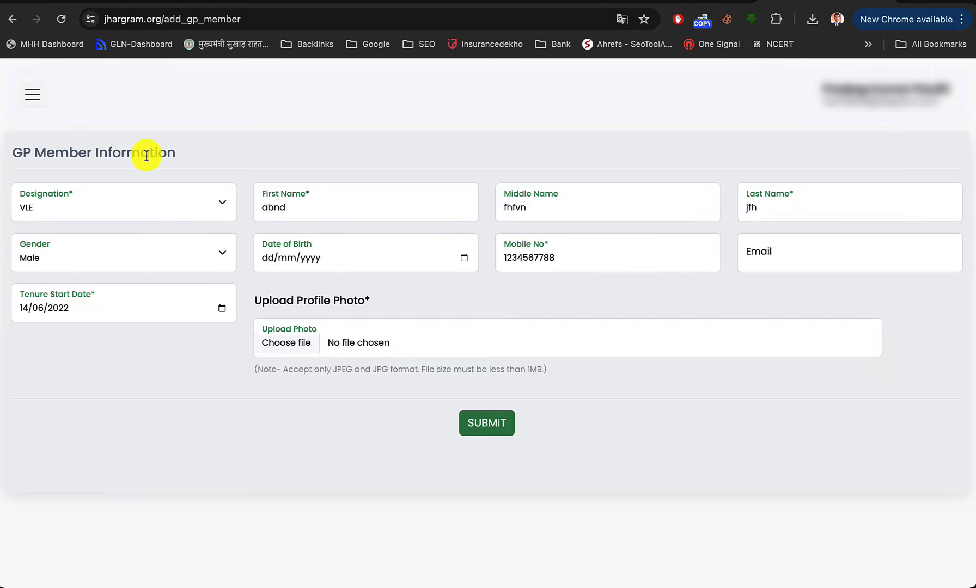
pyautogui.click(34, 100)
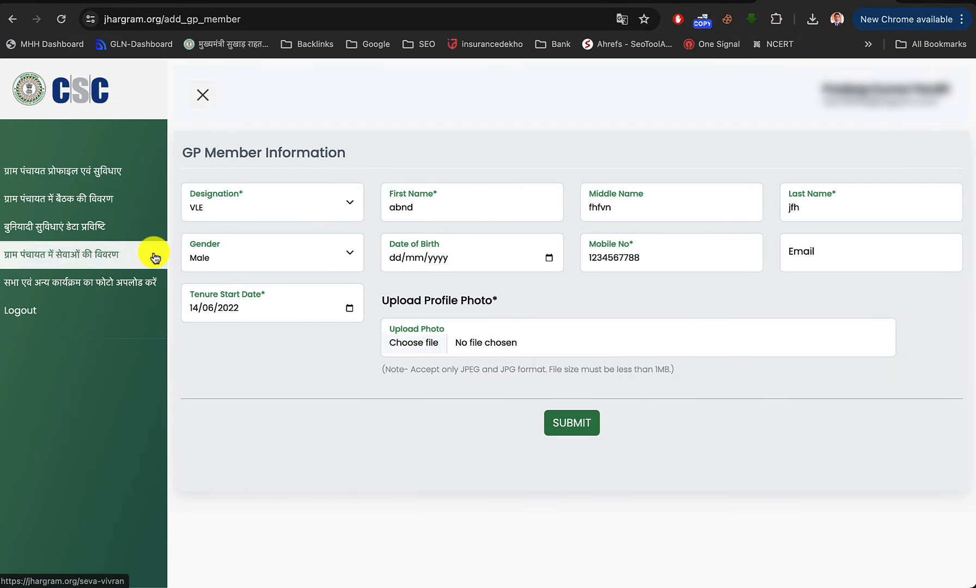
pyautogui.click(93, 177)
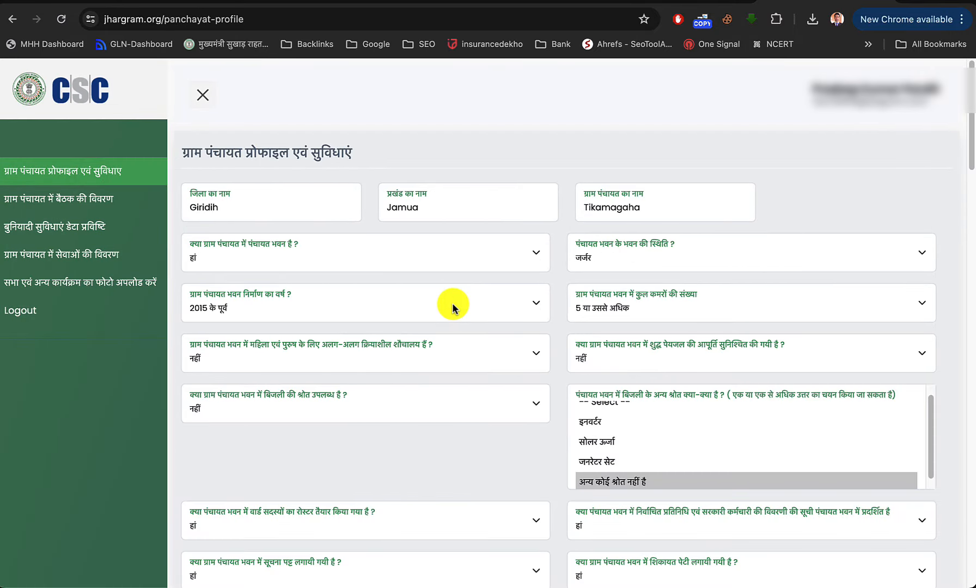
pyautogui.scroll(-20, 458, 353)
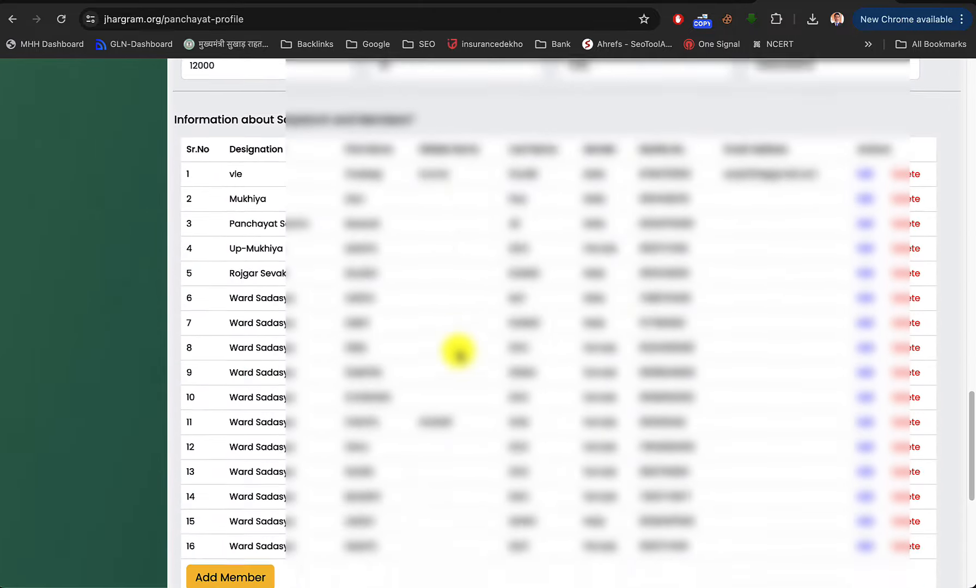
pyautogui.scroll(-2, 458, 353)
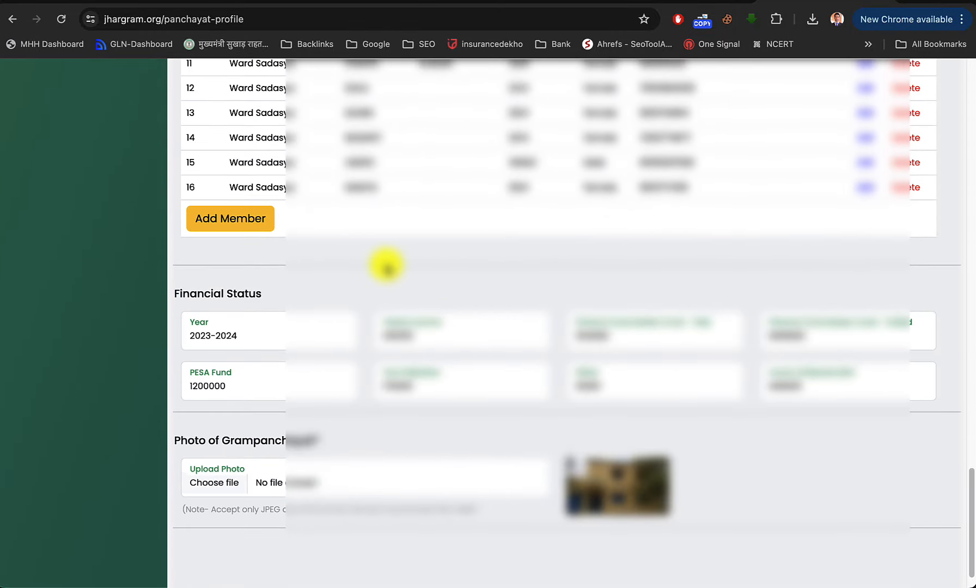
pyautogui.scroll(10, 387, 267)
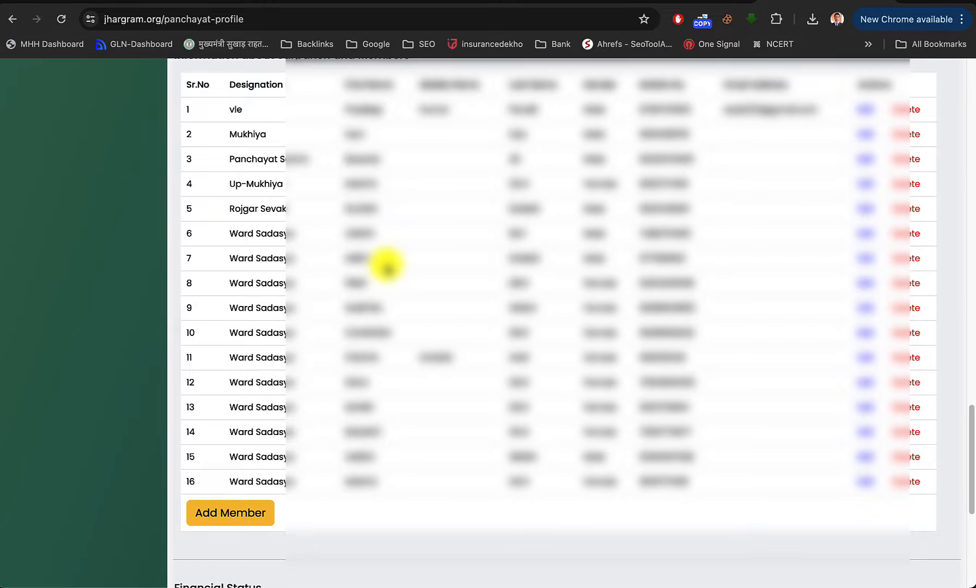
# - Set Finance Commission Fund - Tied to 0 in the Financial Status section
pyautogui.scroll(-6, 387, 266)
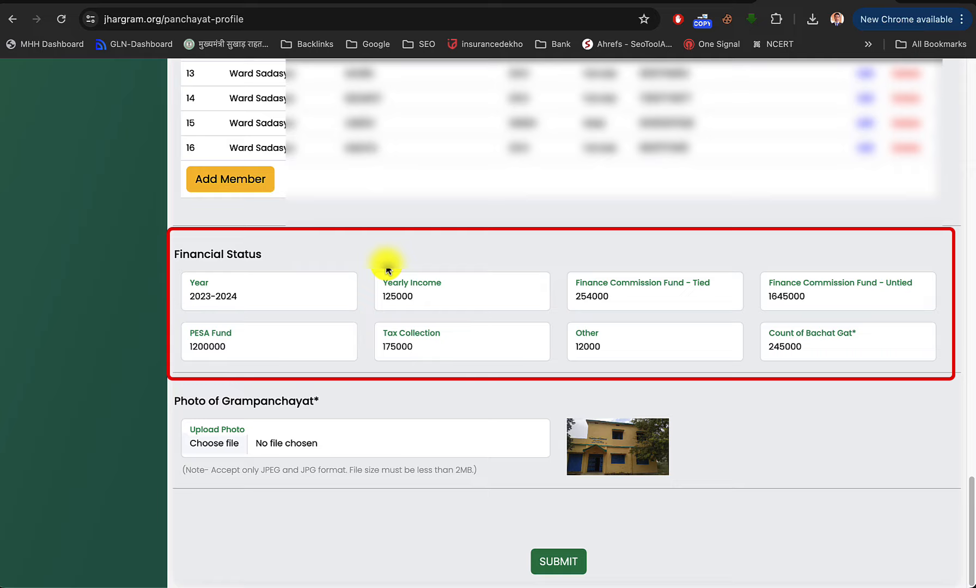
pyautogui.click(254, 300)
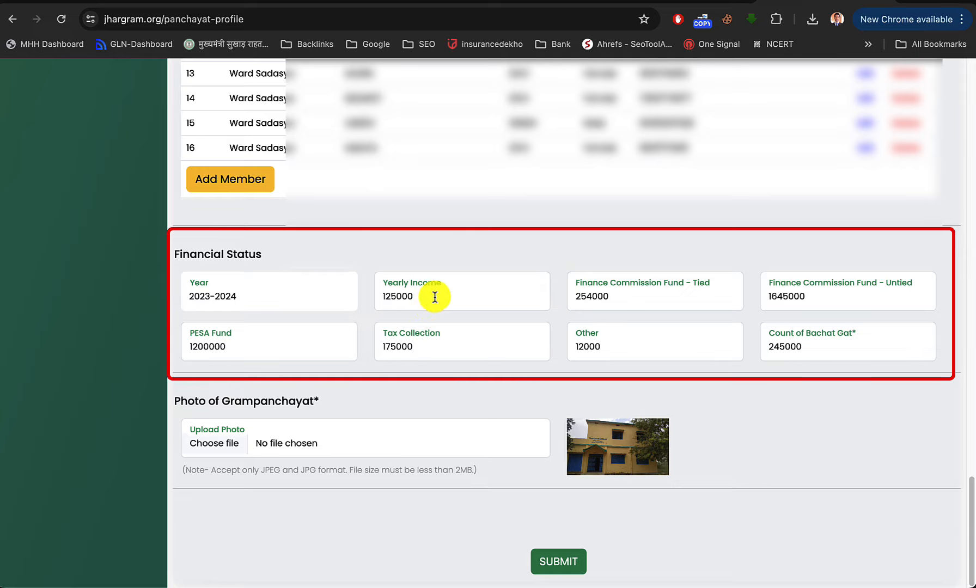
pyautogui.click(640, 301)
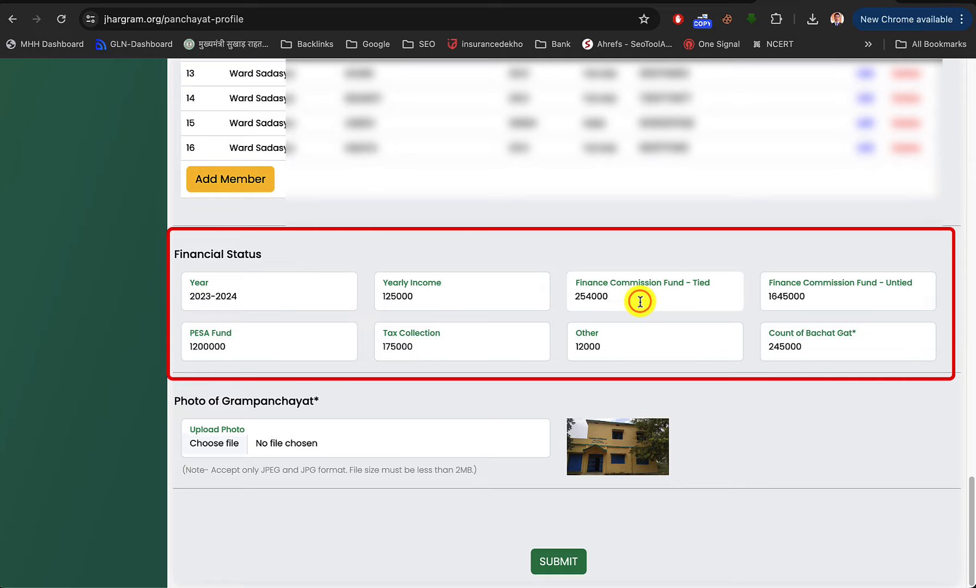
pyautogui.press('BackSpace')
pyautogui.press('BackSpace')
pyautogui.press('BackSpace')
pyautogui.press('BackSpace')
pyautogui.press('BackSpace')
pyautogui.press('BackSpace')
pyautogui.write('0')
# - Set both Yearly Income and Finance Commission Fund - Untied to 0 in the Financial Status section
pyautogui.click(451, 296)
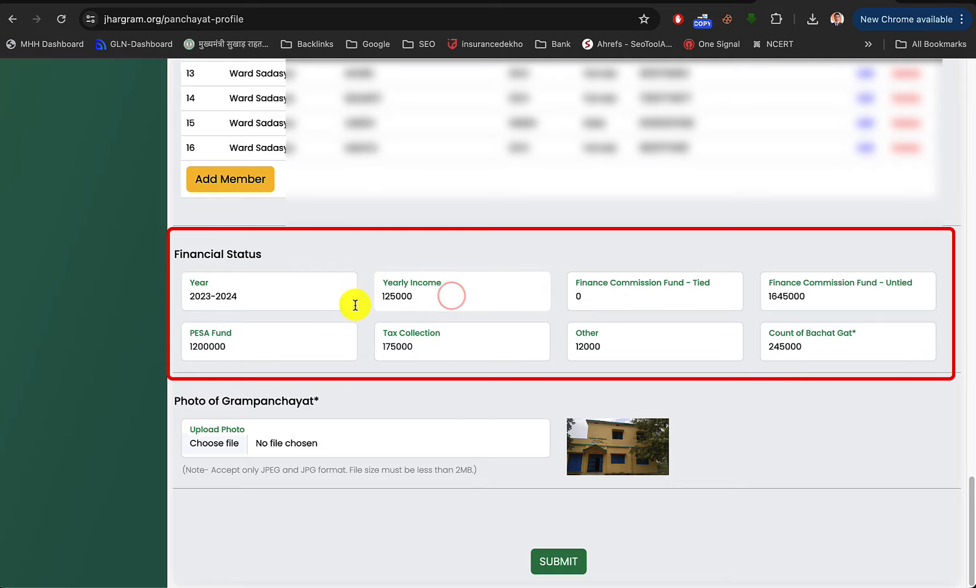
pyautogui.press('BackSpace')
pyautogui.press('BackSpace')
pyautogui.press('BackSpace')
pyautogui.press('BackSpace')
pyautogui.press('BackSpace')
pyautogui.press('BackSpace')
pyautogui.write('0')
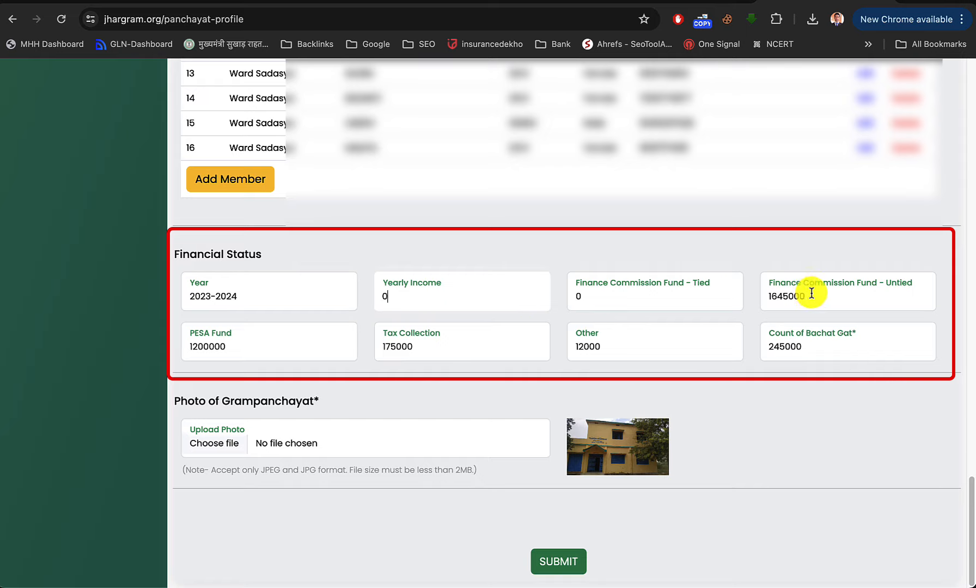
pyautogui.doubleClick(830, 297)
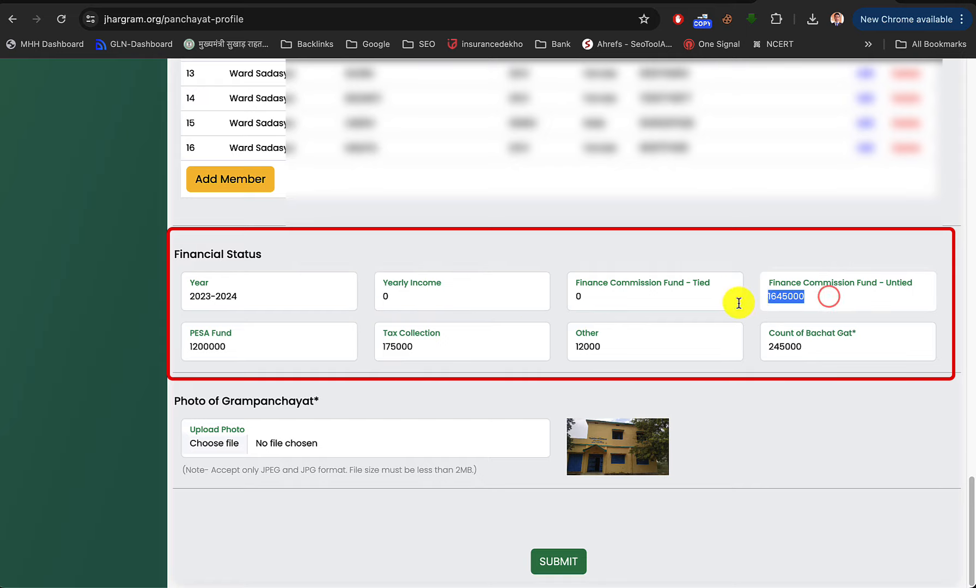
pyautogui.write('0')
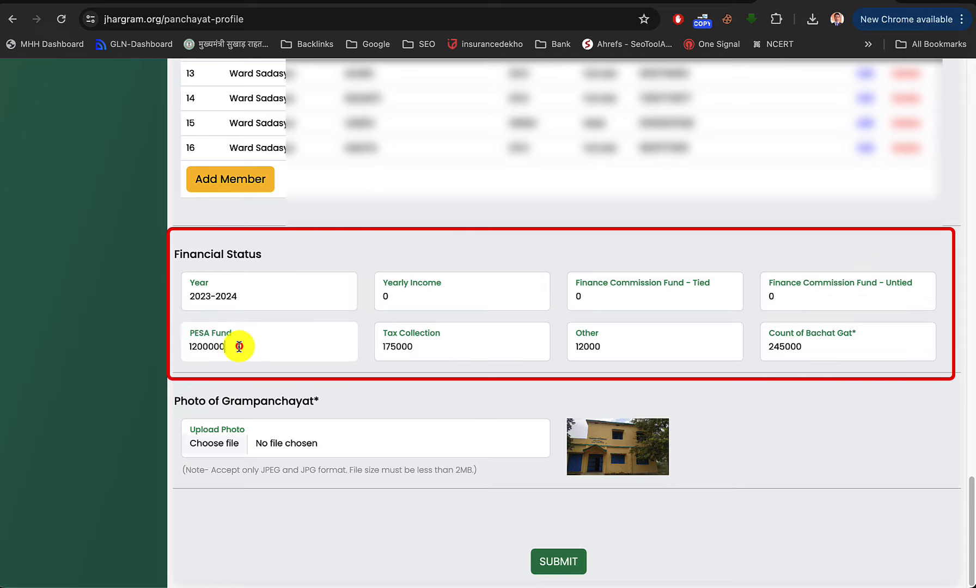
# - Set PESA Fund, Tax Collection and Other to 0 in the Financial Status section and submit the panchayat profile
pyautogui.moveTo(239, 347); pyautogui.dragTo(153, 348)
pyautogui.write('0')
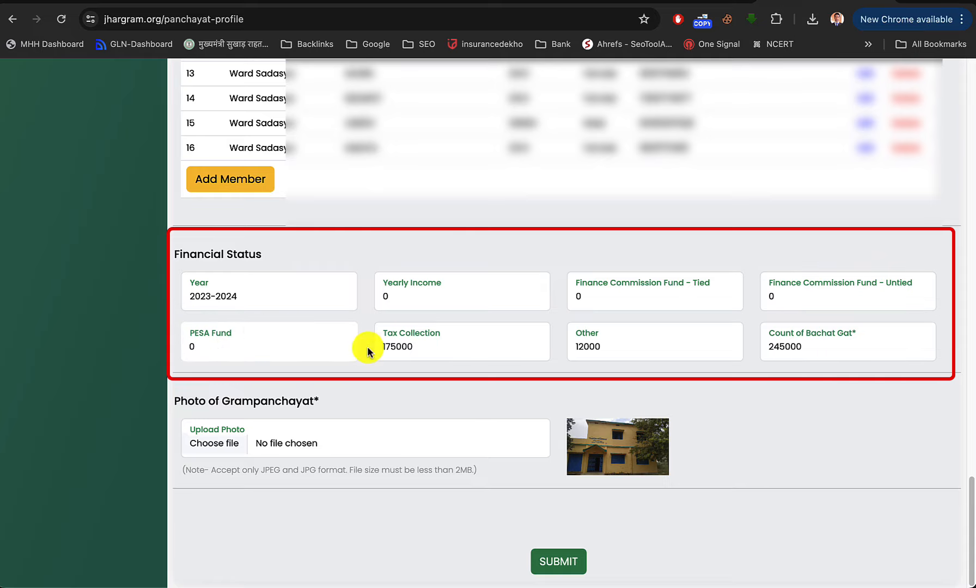
pyautogui.moveTo(447, 349); pyautogui.dragTo(380, 350)
pyautogui.write('0')
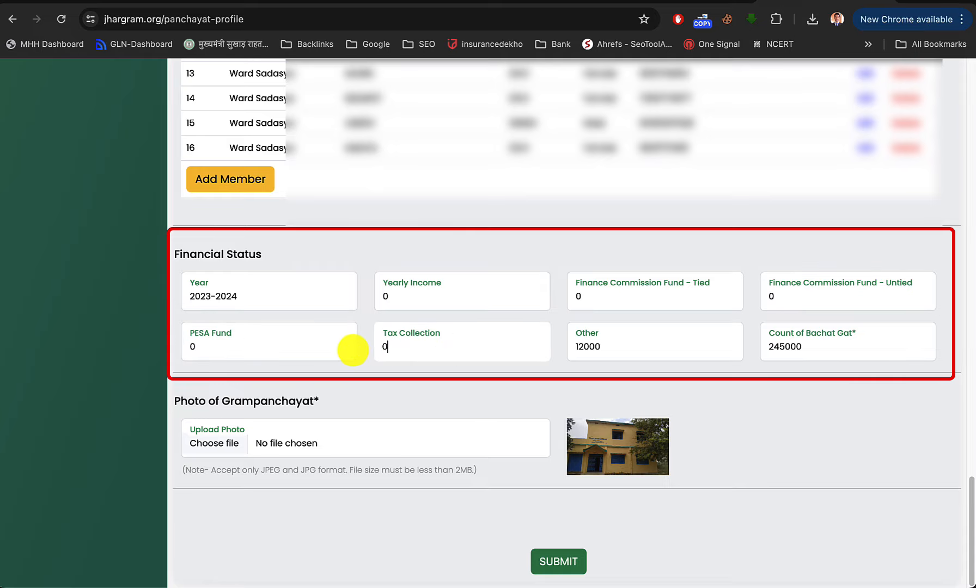
pyautogui.moveTo(605, 346); pyautogui.dragTo(553, 346)
pyautogui.write('0')
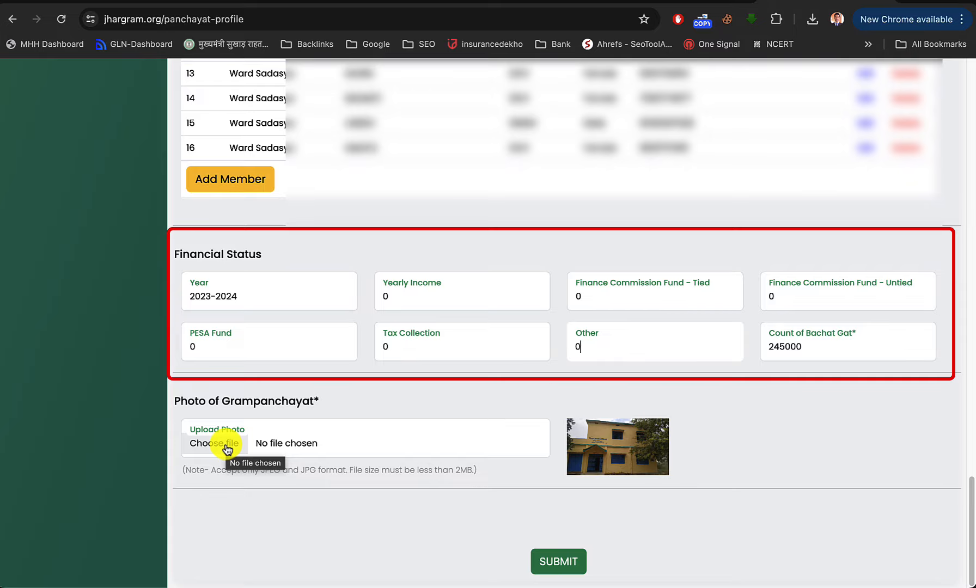
pyautogui.click(451, 515)
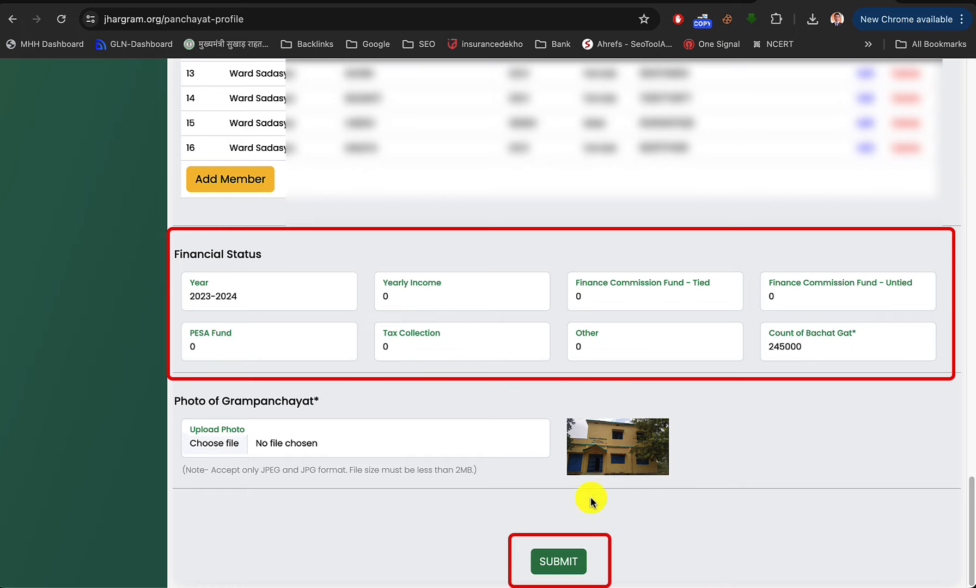
pyautogui.click(558, 561)
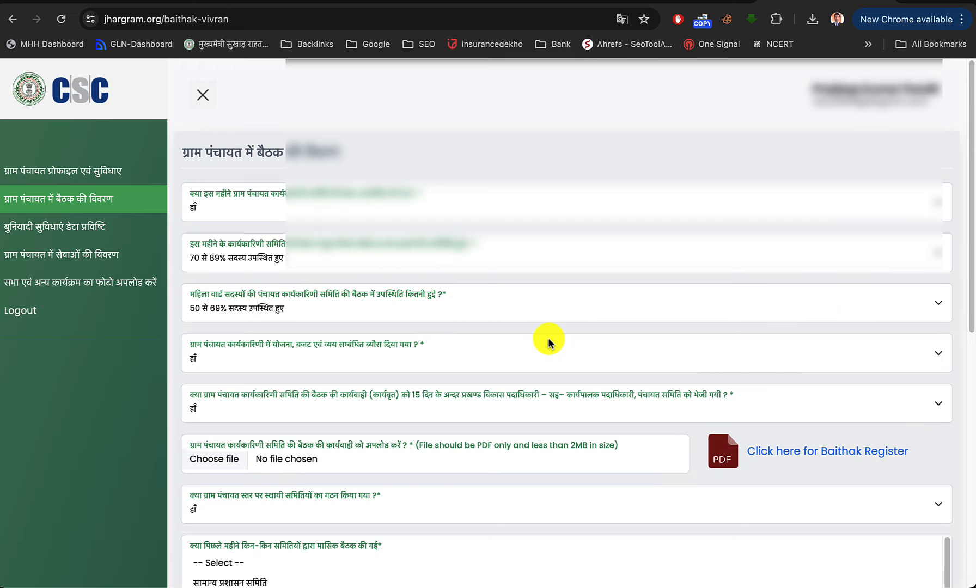
# - Reopen the ग्राम पंचायत प्रोफाइल एवं सुविधाएं page and review the saved financial figures, panchayat photo and members table
pyautogui.click(101, 170)
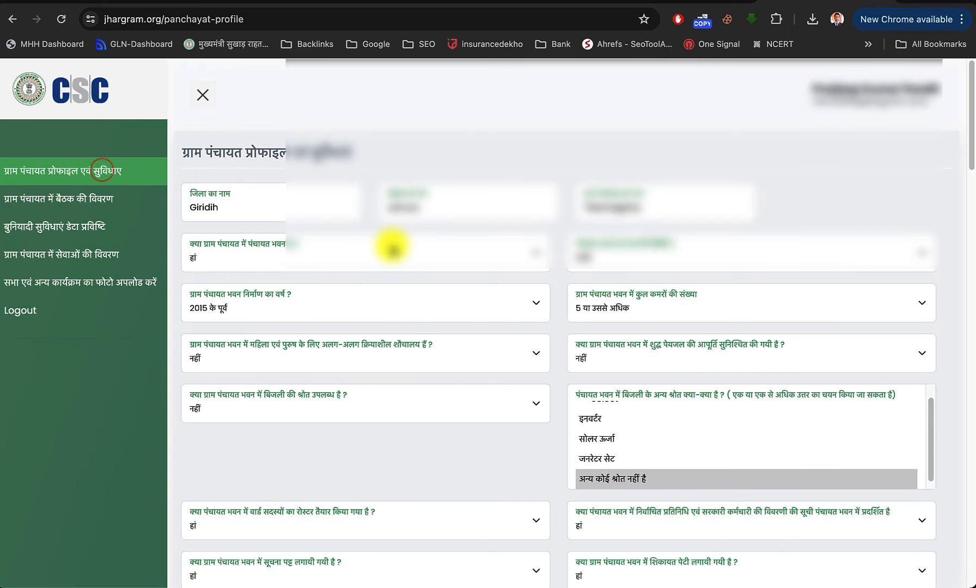
pyautogui.scroll(-10, 413, 284)
pyautogui.scroll(-10, 413, 283)
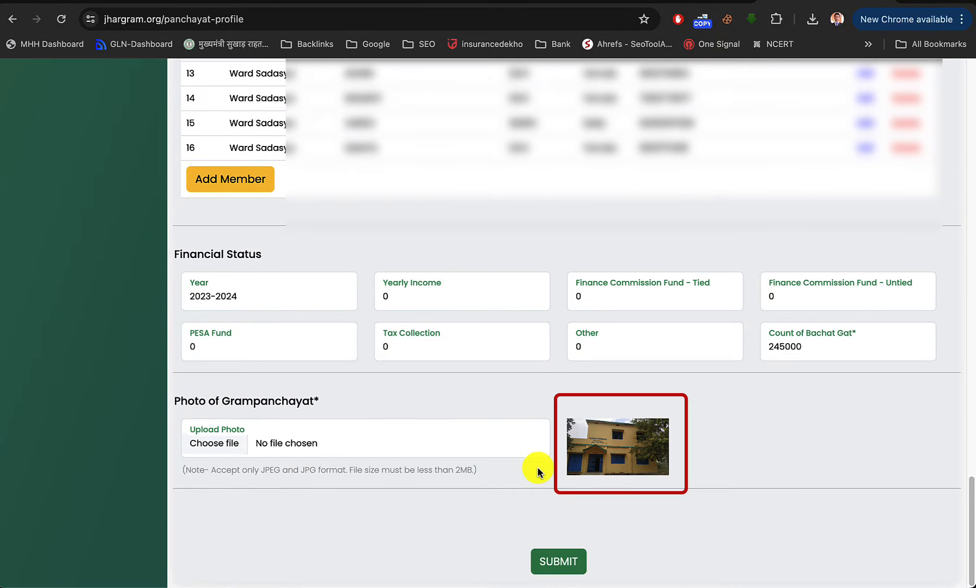
pyautogui.scroll(15, 534, 429)
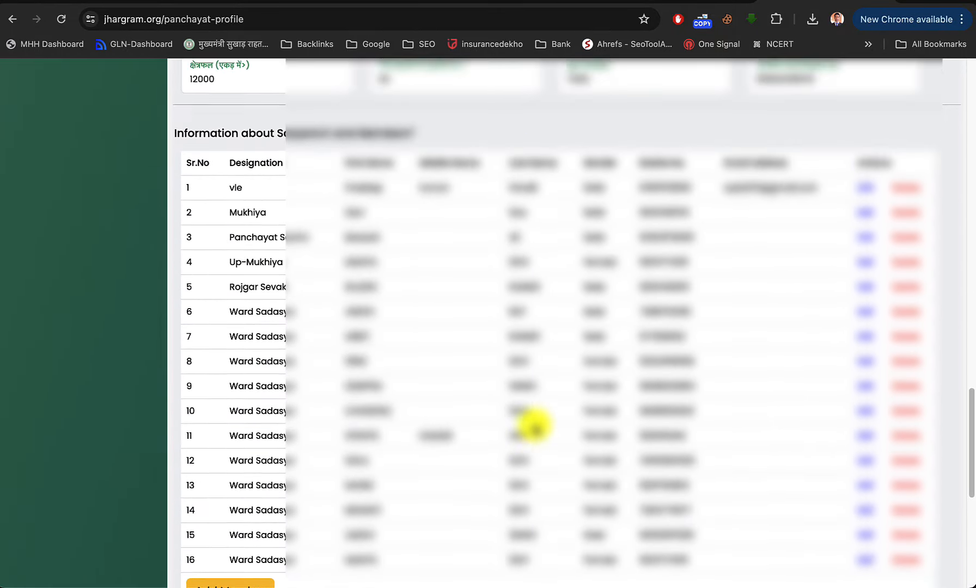
pyautogui.scroll(10, 534, 429)
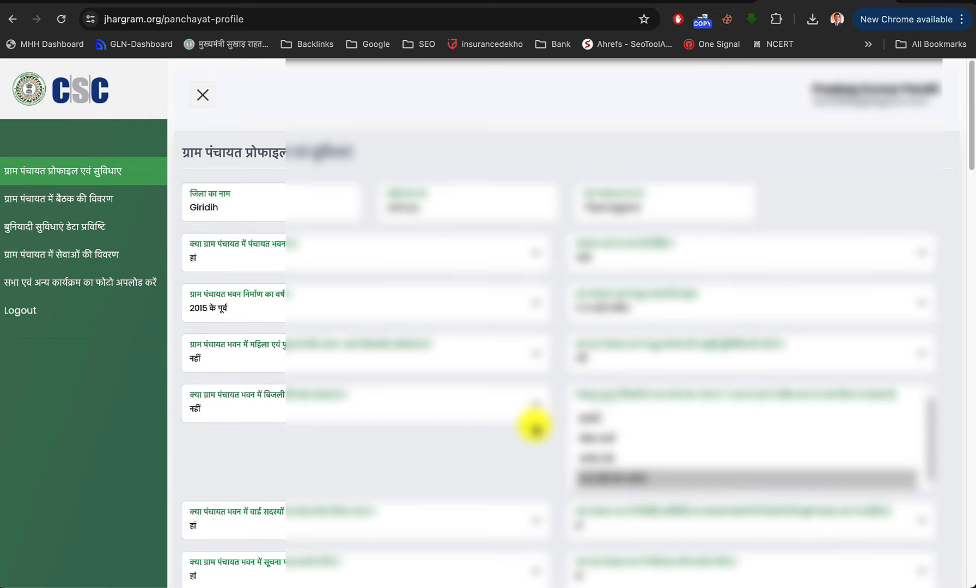
# - On the ग्राम पंचायत में बैठक की विवरण page, choose 70 से 89% attendance for ward members and 50 से 69% for women ward members
pyautogui.click(85, 211)
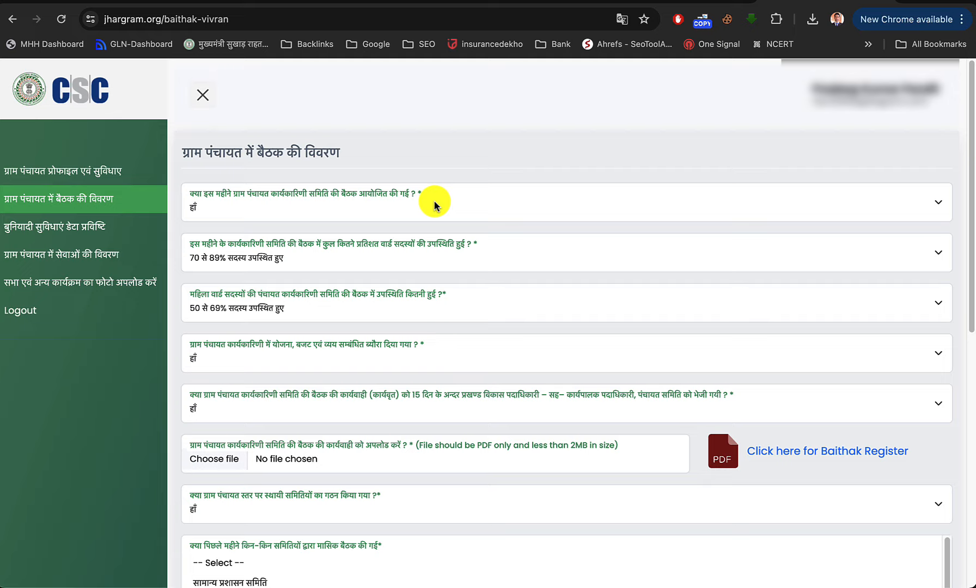
pyautogui.click(503, 261)
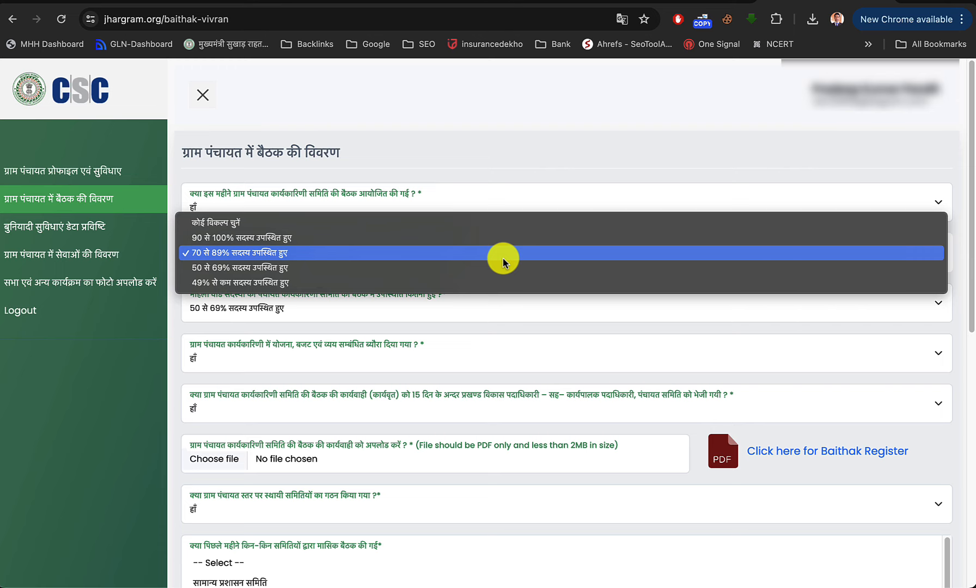
pyautogui.click(503, 257)
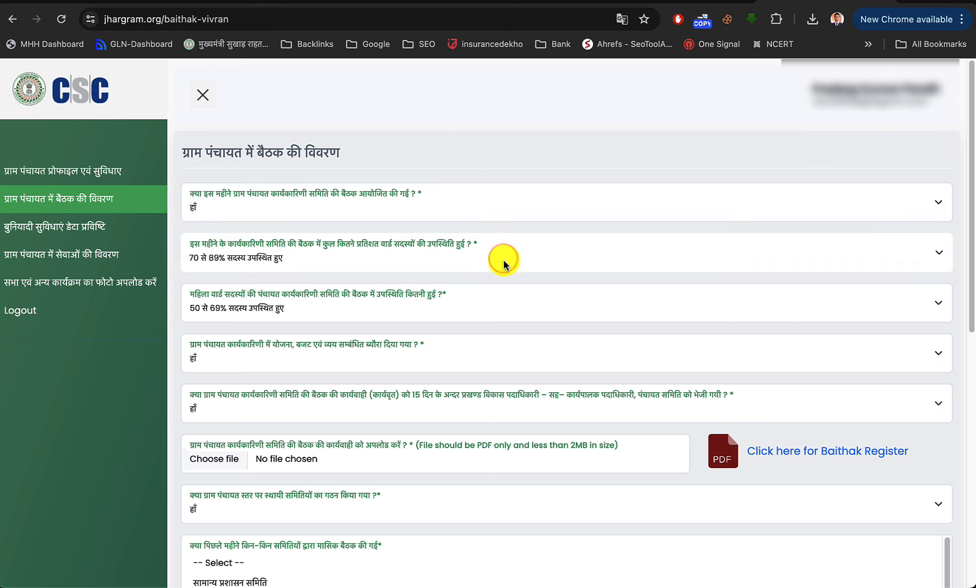
pyautogui.scroll(-3, 483, 311)
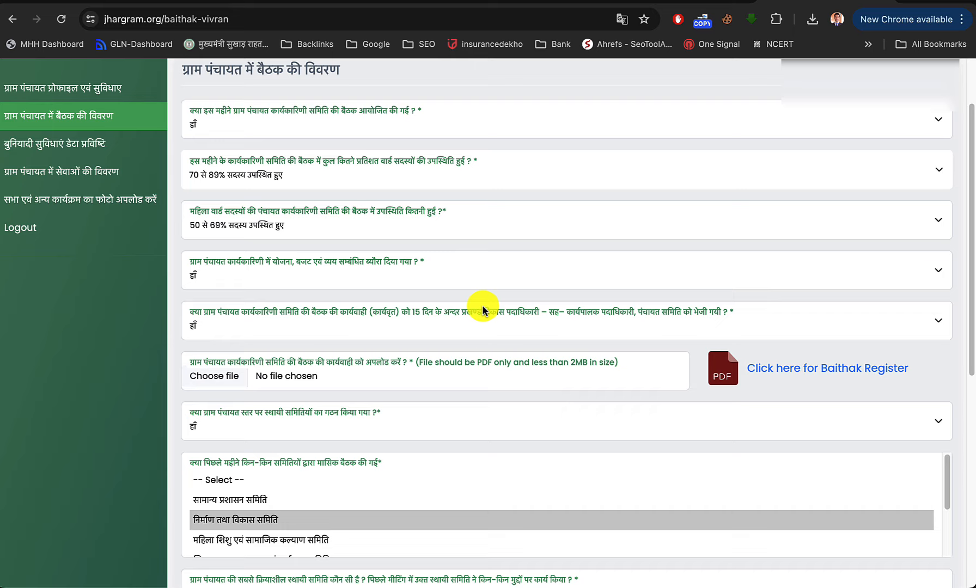
pyautogui.click(402, 230)
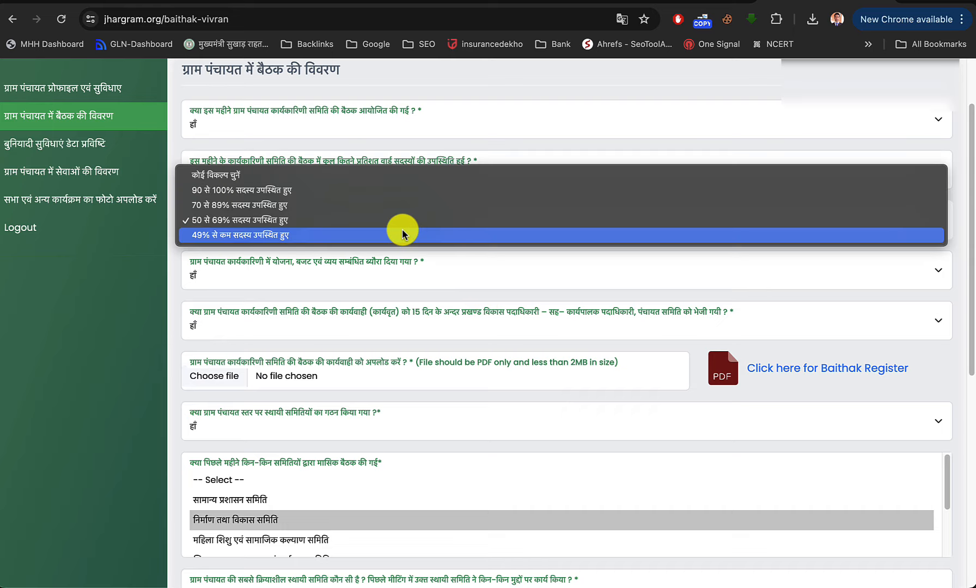
pyautogui.click(361, 220)
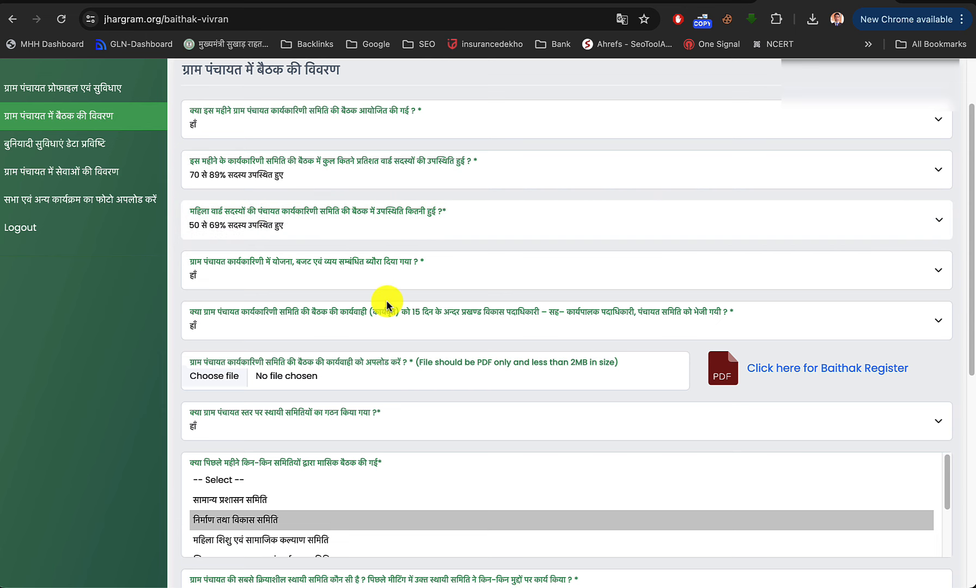
# - Check the files available for the executive committee meeting proceedings upload without choosing one
pyautogui.scroll(-2, 383, 305)
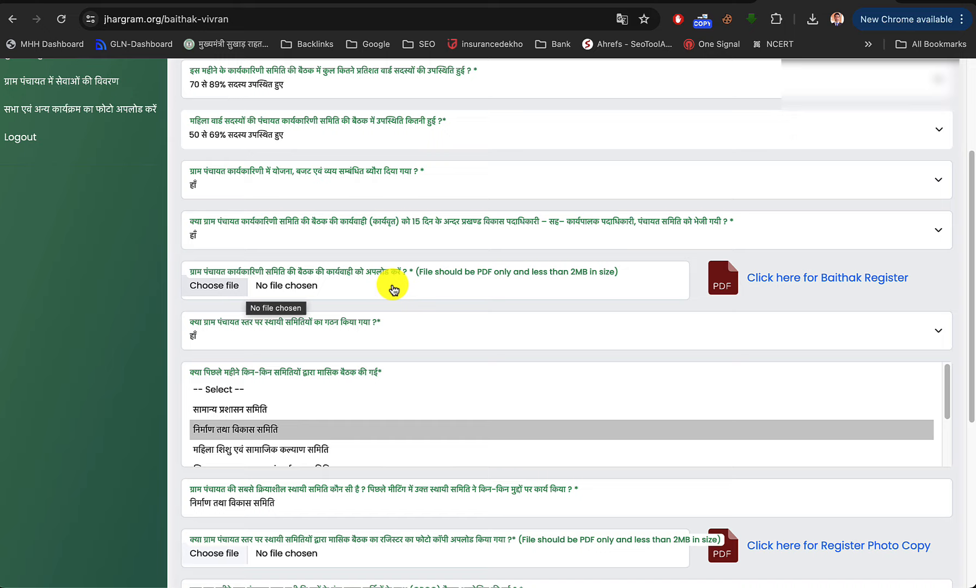
pyautogui.click(224, 293)
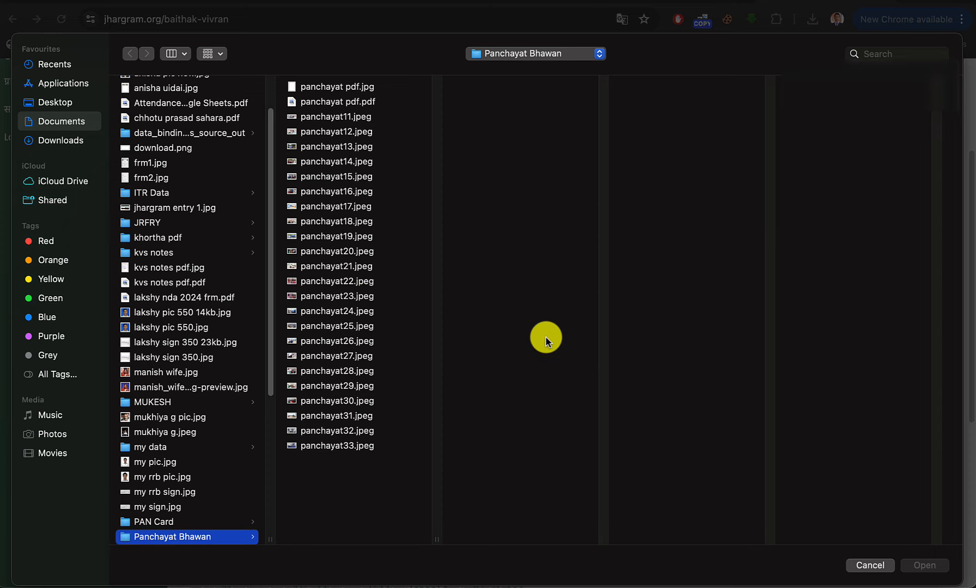
pyautogui.click(866, 566)
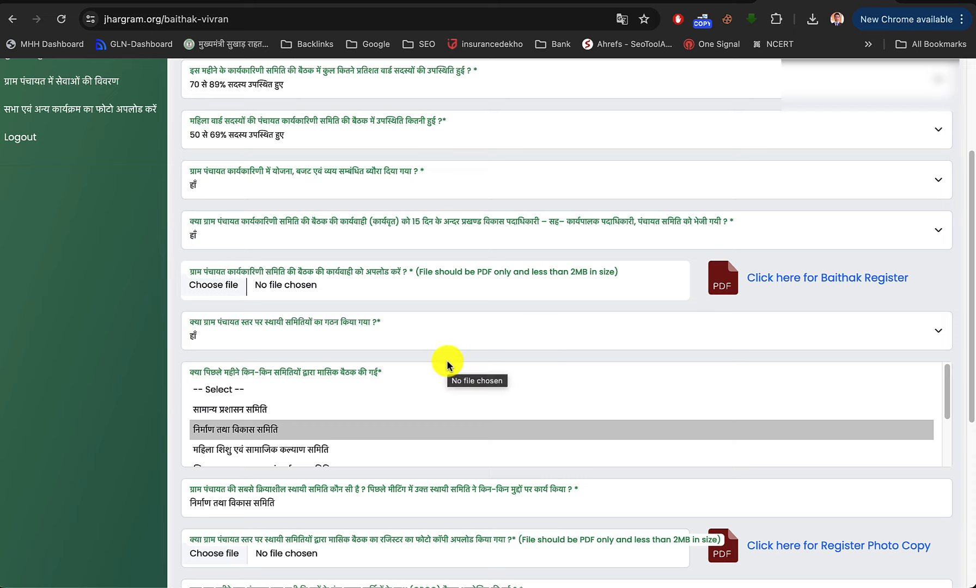
# - Review the committee options for last month's meetings and check the files available for the standing committee register upload without choosing one
pyautogui.scroll(-3, 446, 363)
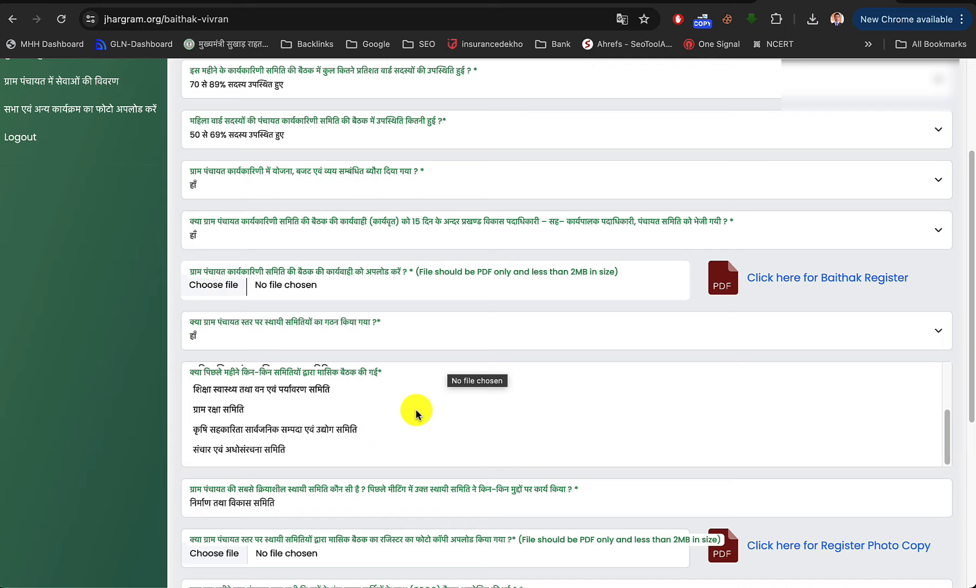
pyautogui.scroll(5, 358, 405)
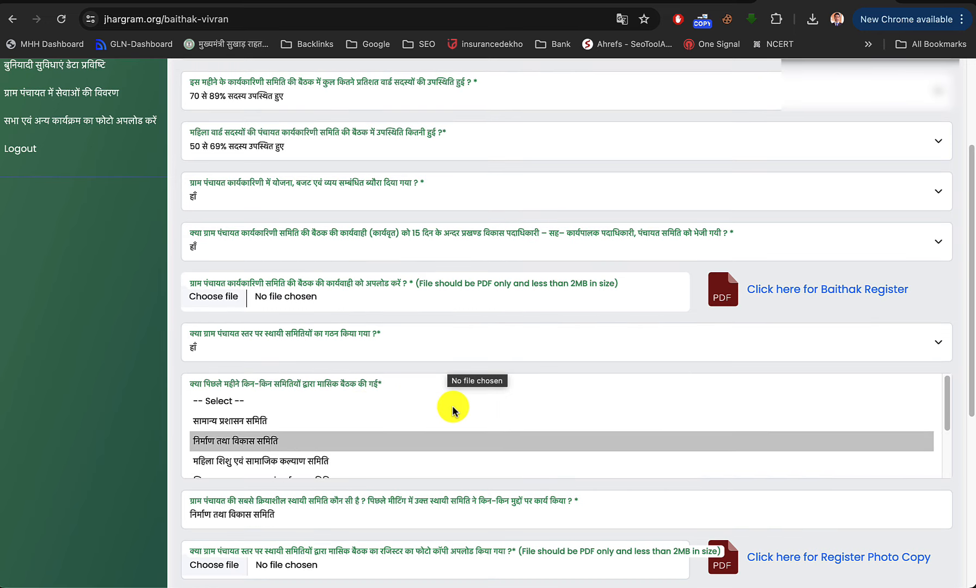
pyautogui.scroll(-5, 536, 354)
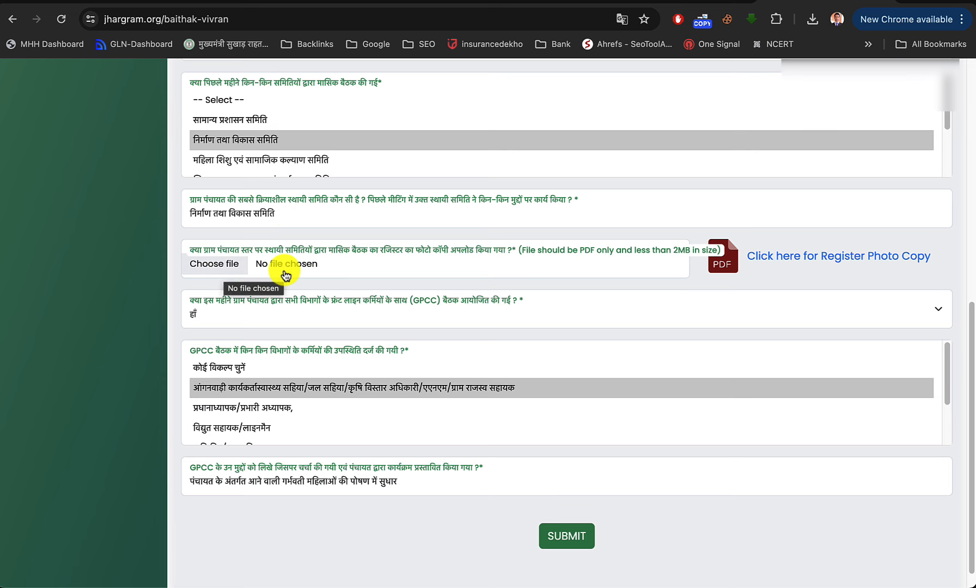
pyautogui.click(226, 265)
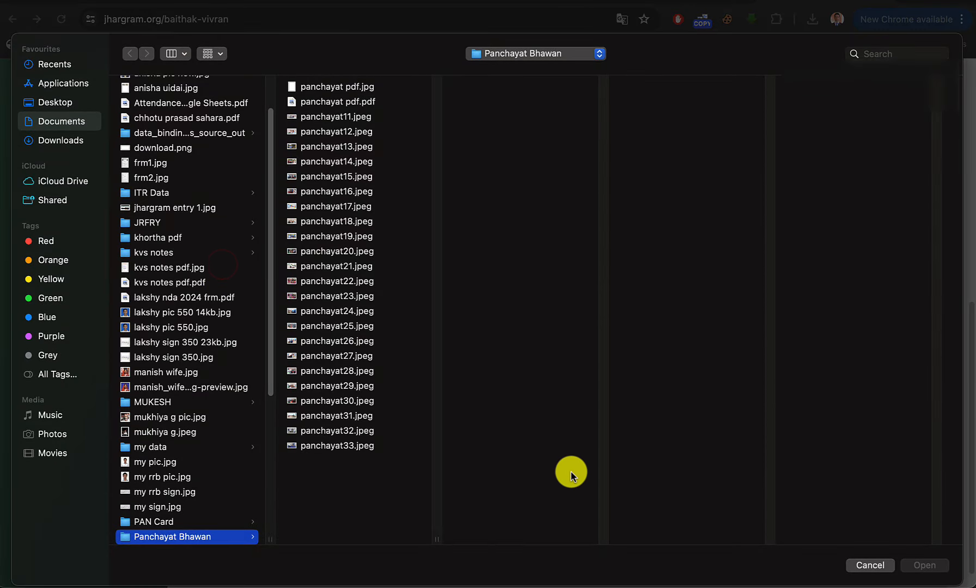
pyautogui.click(855, 565)
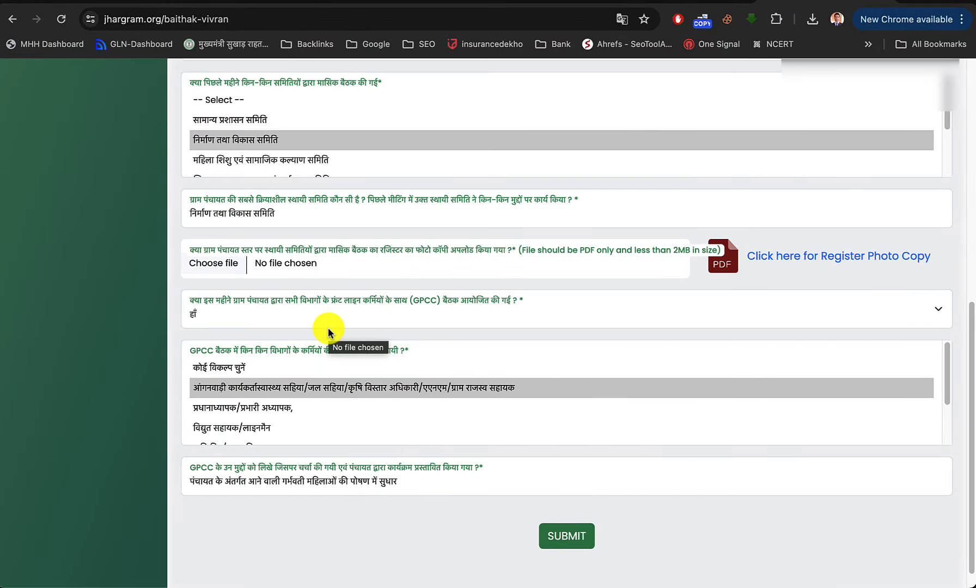
# - Submit the ग्राम पंचायत में बैठक की विवरण form
pyautogui.scroll(-1, 328, 332)
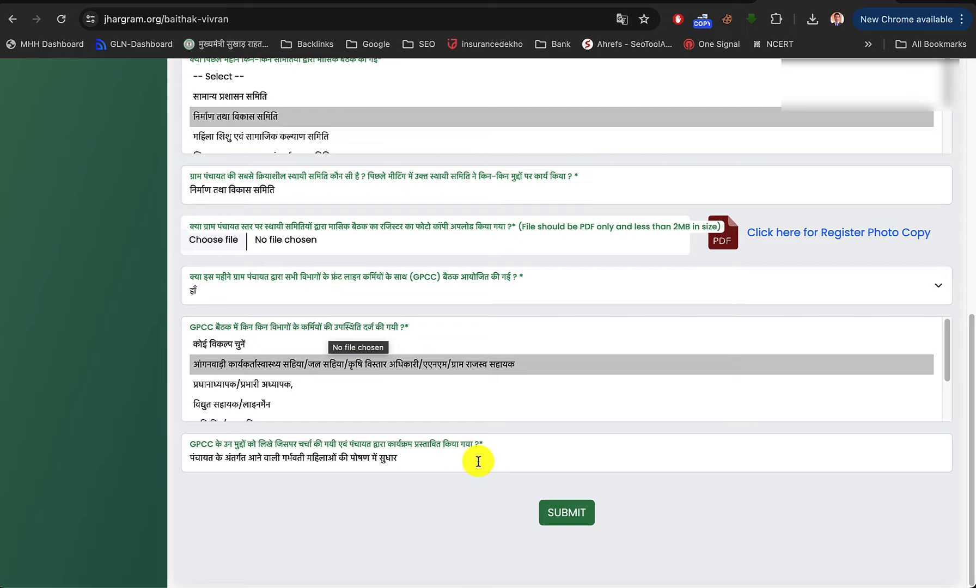
pyautogui.click(570, 512)
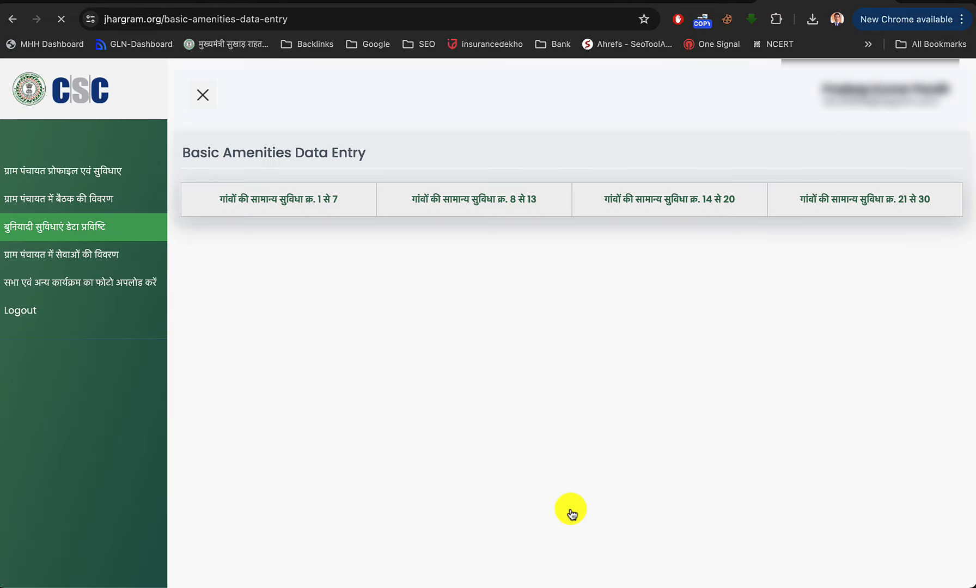
# - Choose निजी for खुली जगह मालकी under सुविधा क्र. 1 in Basic Amenities Data Entry
pyautogui.scroll(-10, 570, 511)
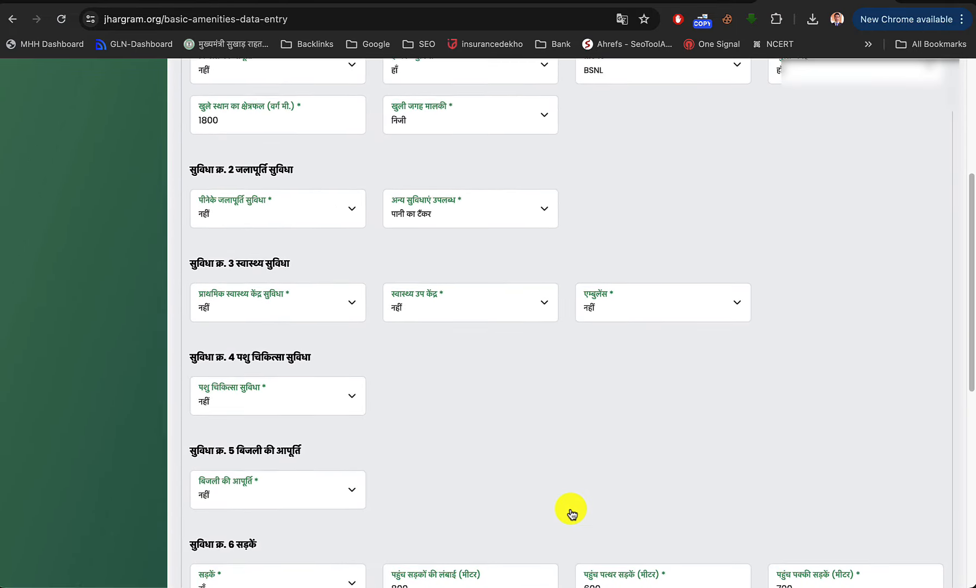
pyautogui.scroll(7, 570, 512)
pyautogui.scroll(3, 571, 512)
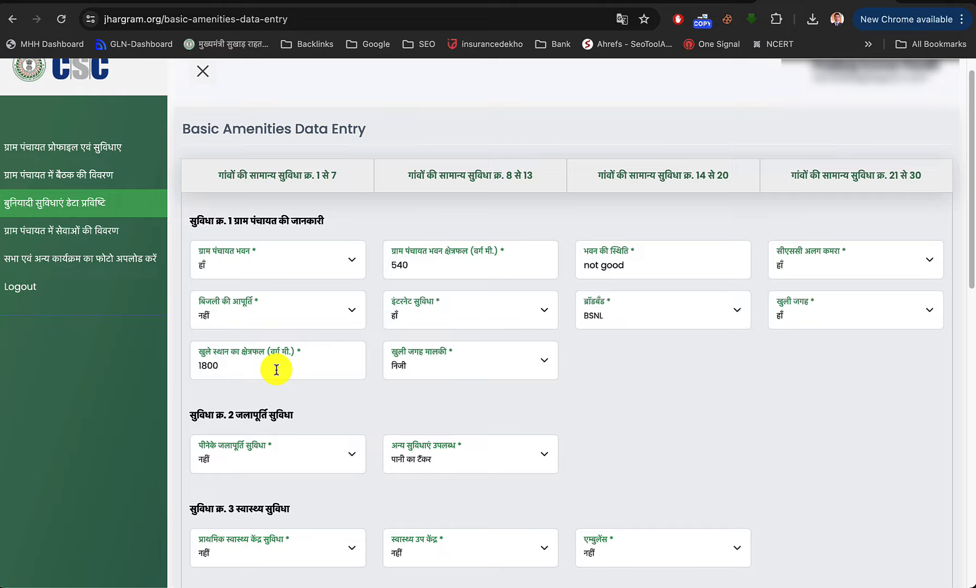
pyautogui.click(471, 364)
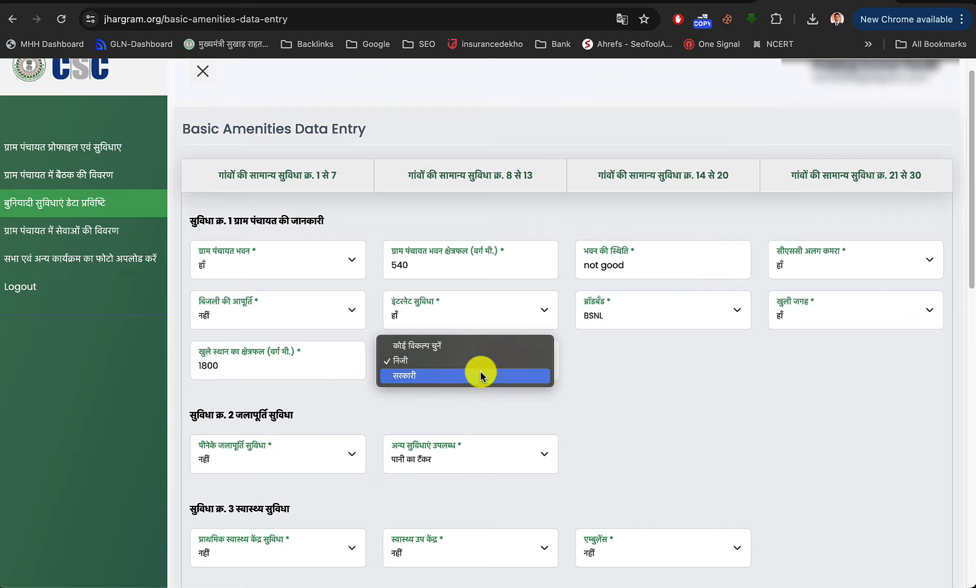
pyautogui.click(466, 364)
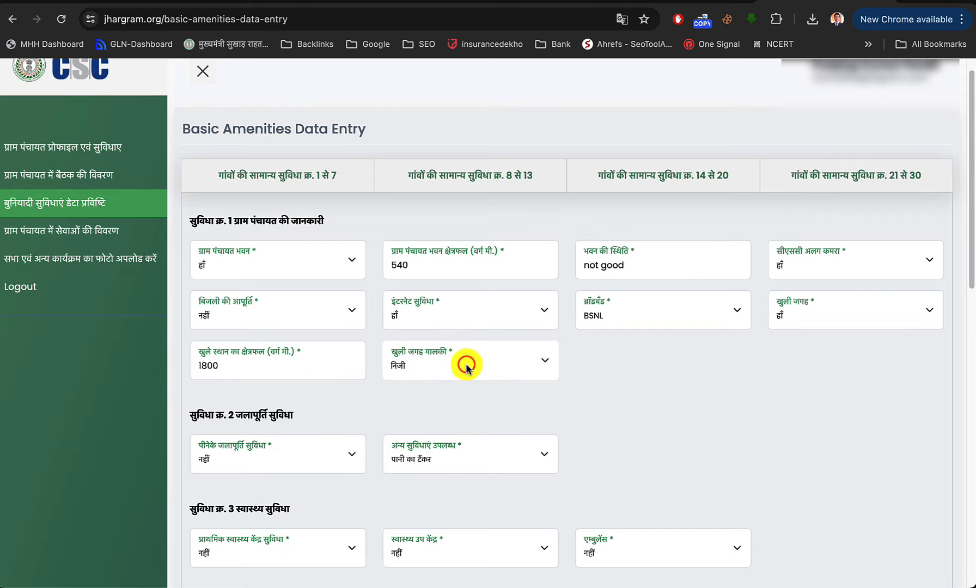
# - Review the entries under सुविधा क्र. 2 to 7, down to the total sewer length under मलजल प्रणाली
pyautogui.scroll(-6, 564, 405)
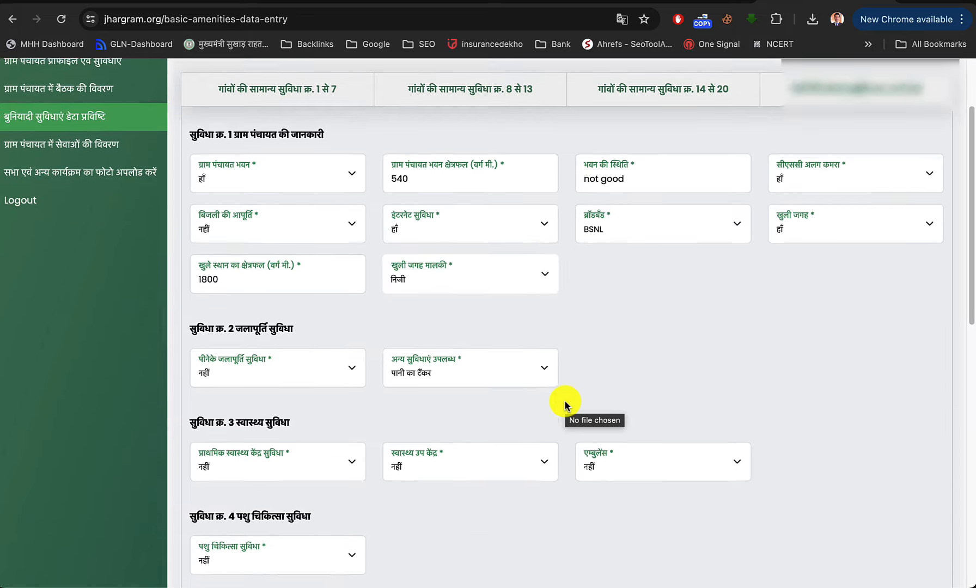
pyautogui.scroll(1, 565, 397)
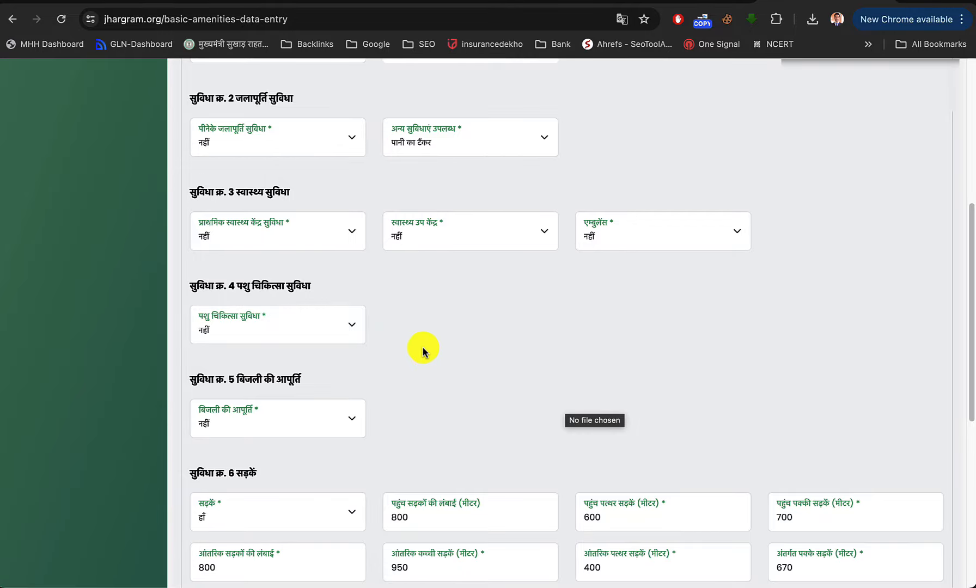
pyautogui.scroll(-7, 423, 347)
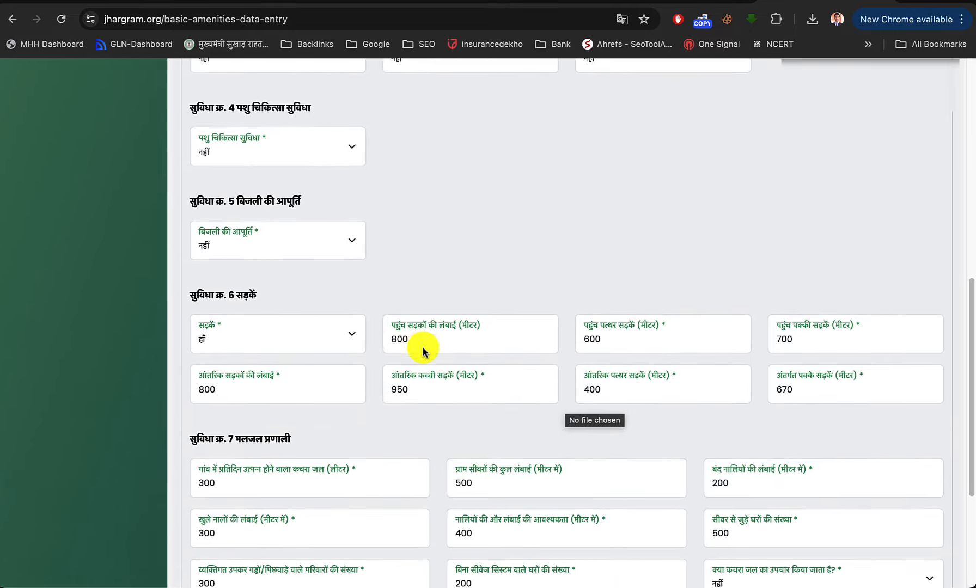
pyautogui.scroll(-8, 422, 346)
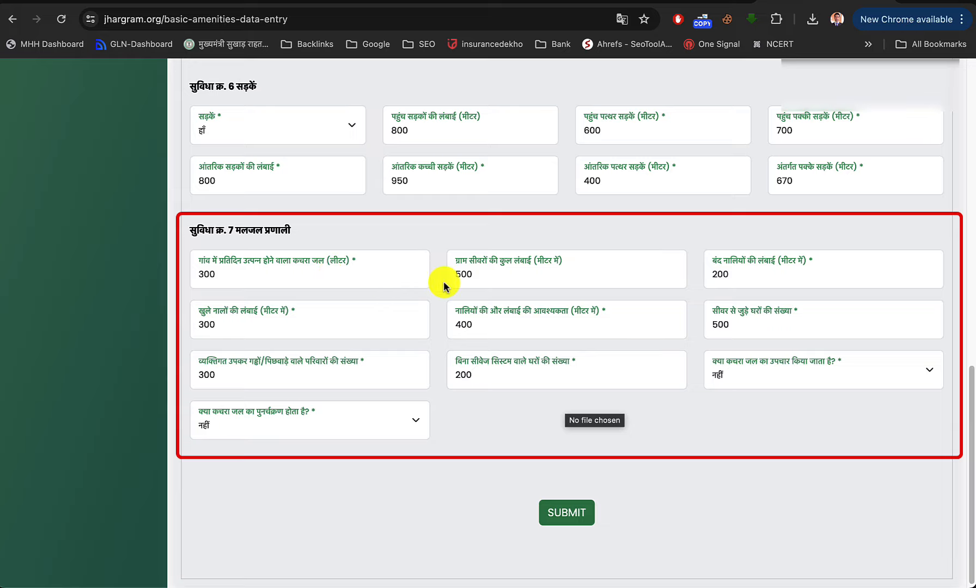
pyautogui.click(505, 282)
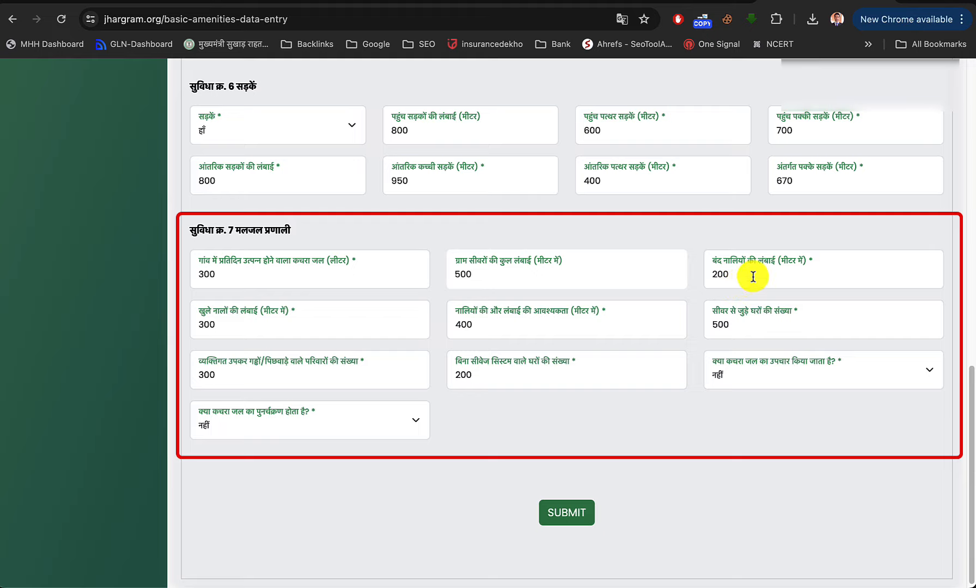
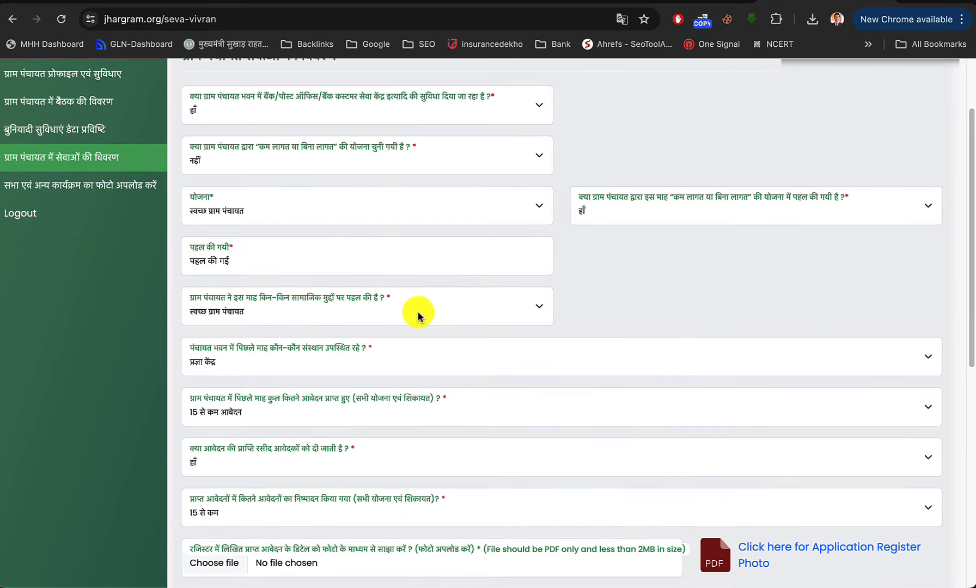
# - Review the services form entries and the options for this month's social issues and the number of applications received last month
pyautogui.scroll(-2, 418, 316)
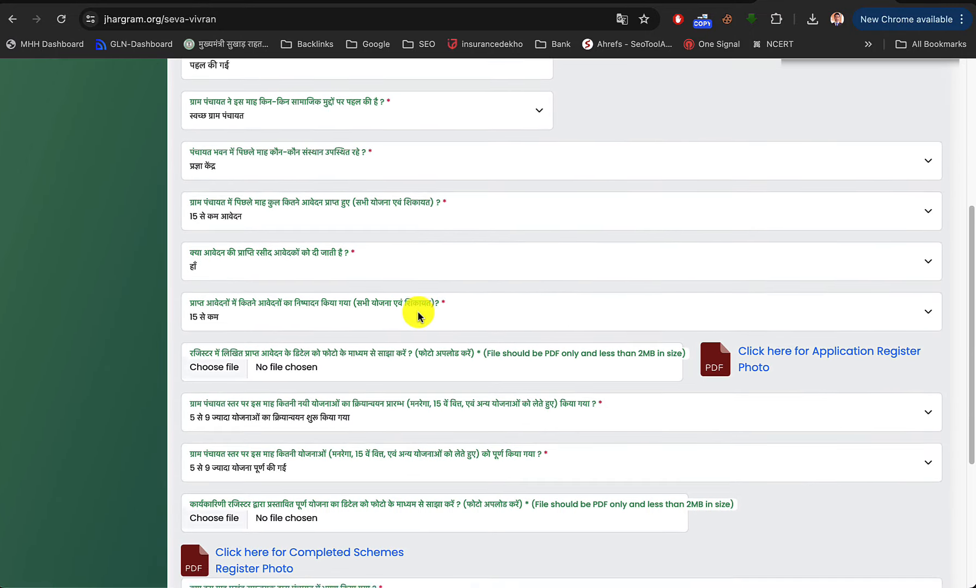
pyautogui.scroll(1, 418, 316)
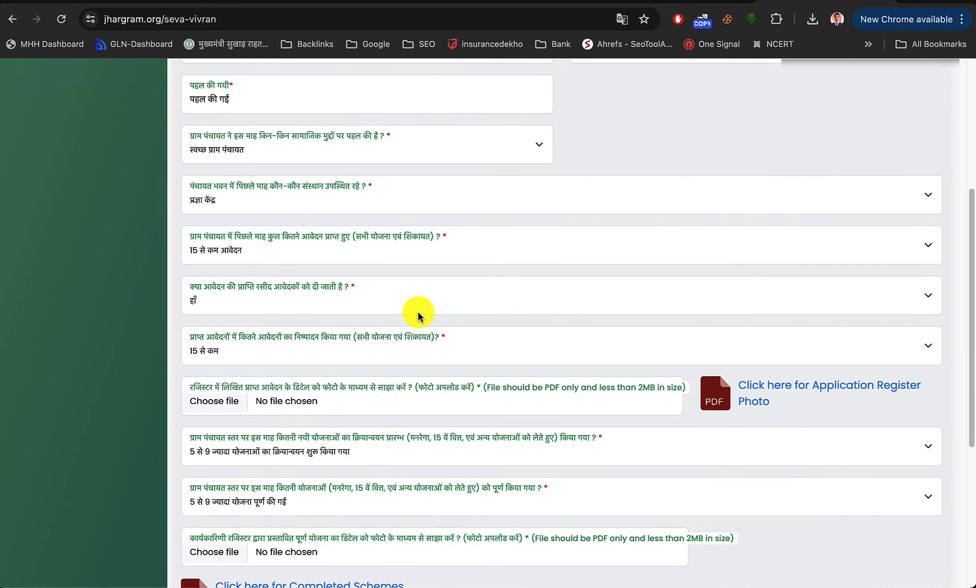
pyautogui.scroll(-2, 417, 316)
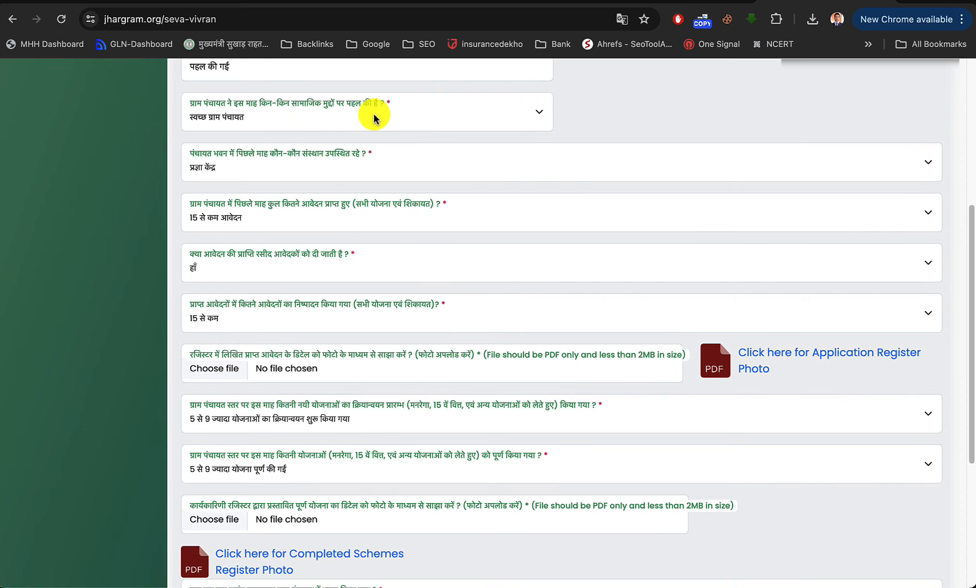
pyautogui.click(300, 122)
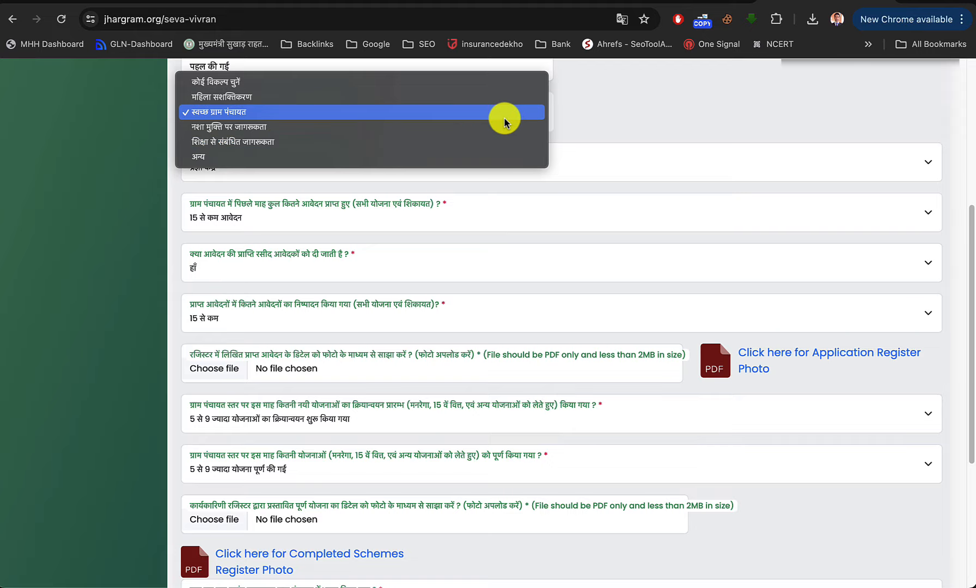
pyautogui.click(592, 110)
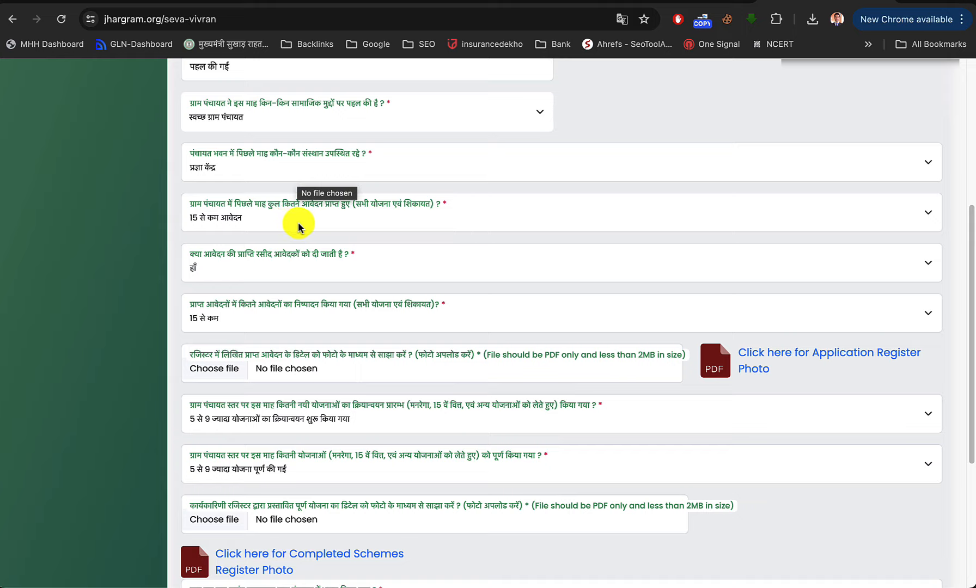
pyautogui.click(271, 215)
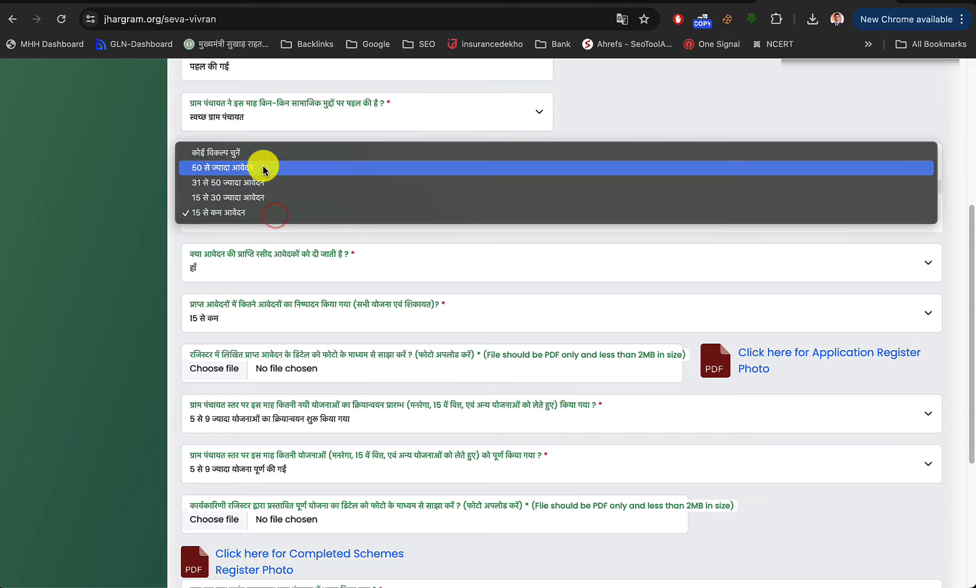
pyautogui.click(248, 213)
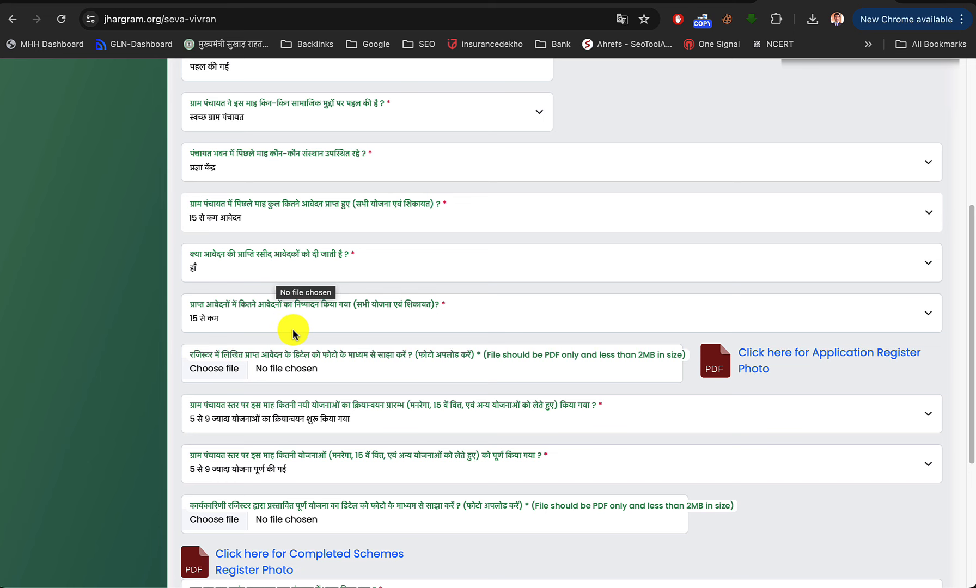
# - Check the files available for the application register upload without choosing one, and review the options for new schemes started this month
pyautogui.scroll(-3, 288, 327)
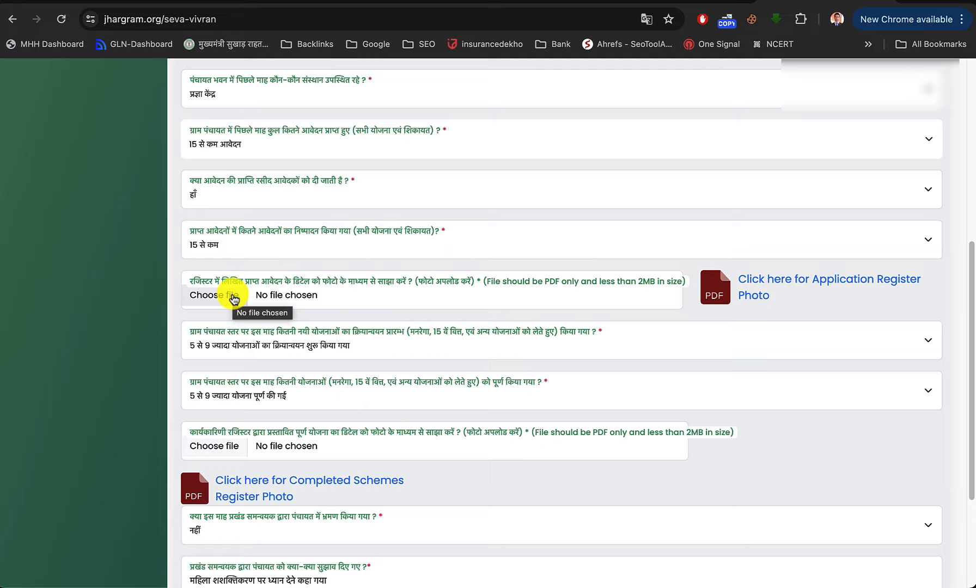
pyautogui.click(230, 298)
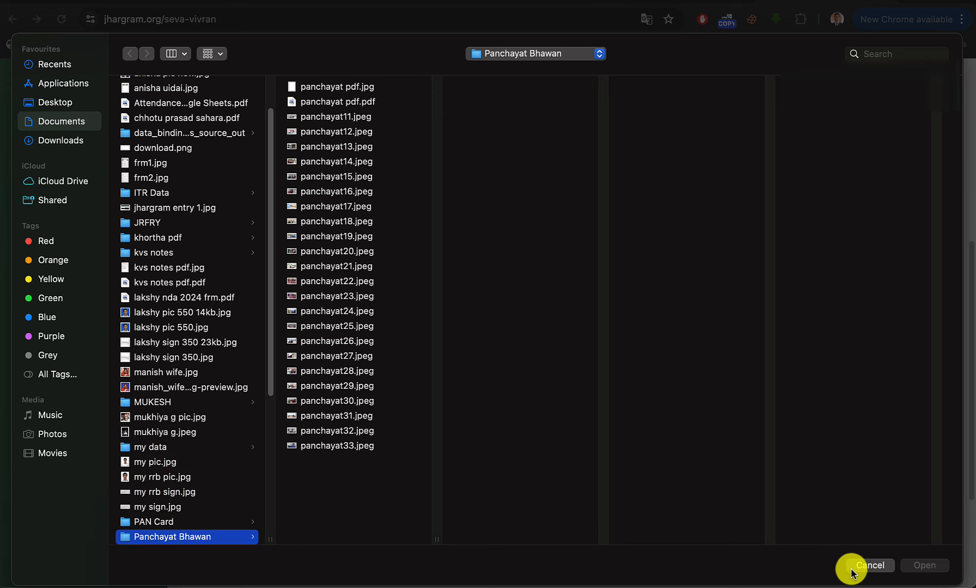
pyautogui.click(866, 565)
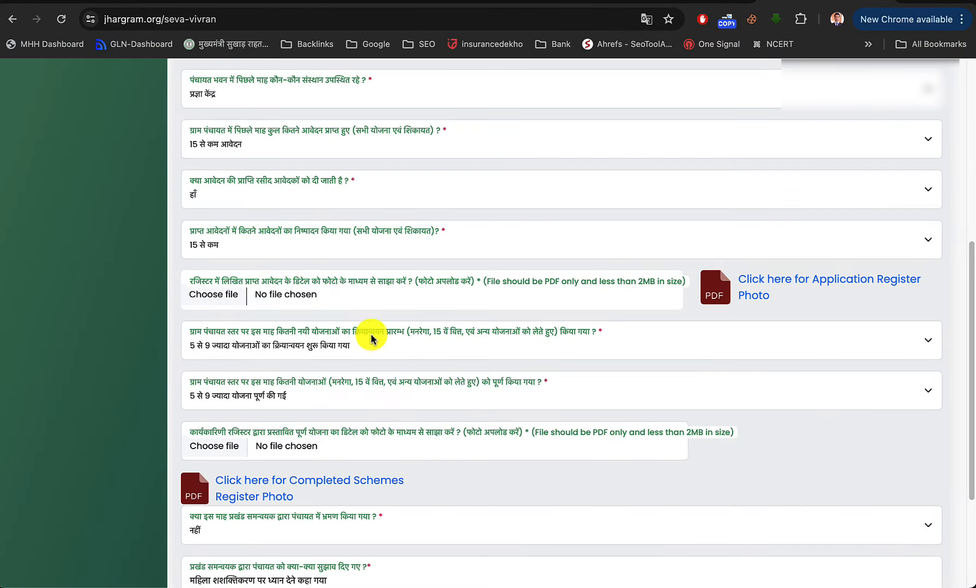
pyautogui.scroll(-3, 381, 333)
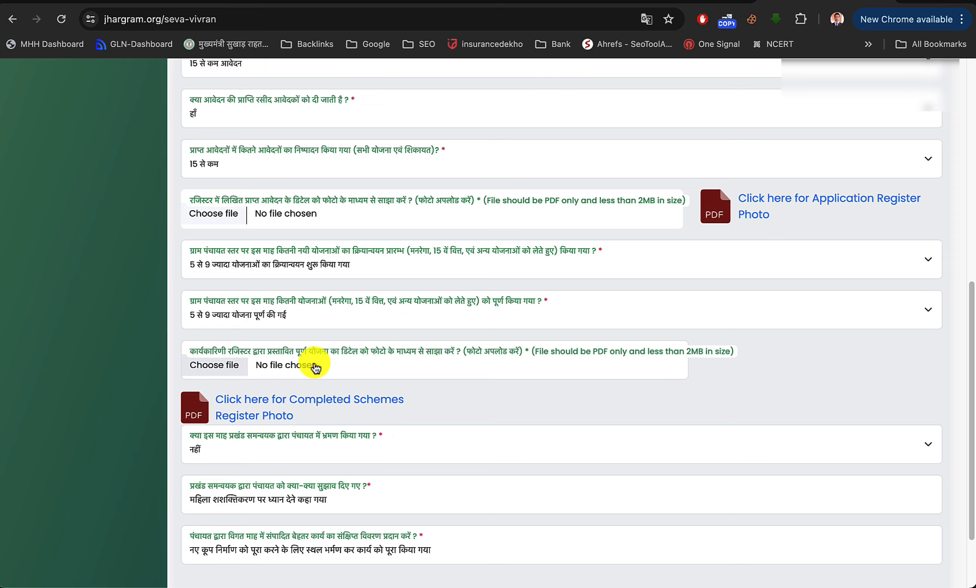
pyautogui.scroll(-3, 315, 367)
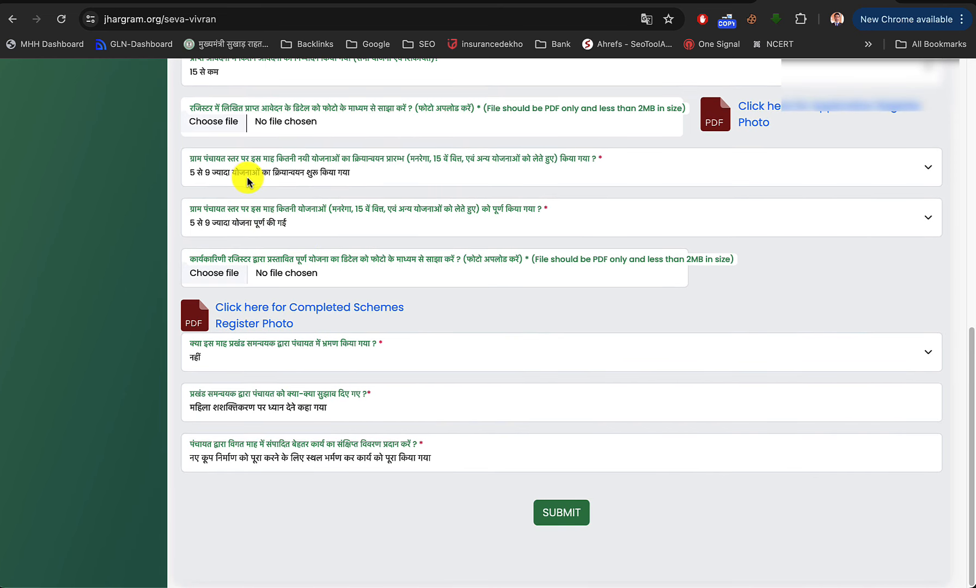
pyautogui.click(247, 179)
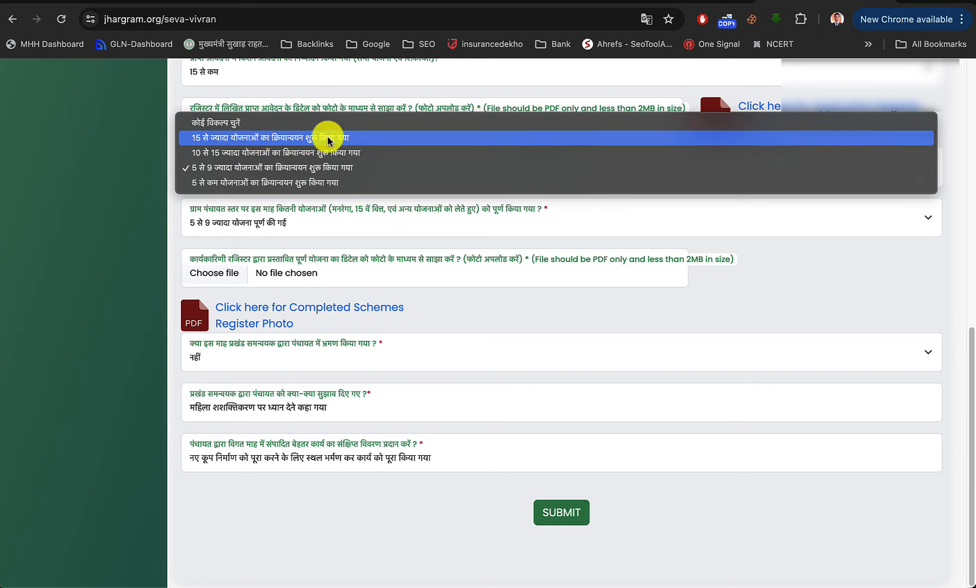
pyautogui.click(289, 169)
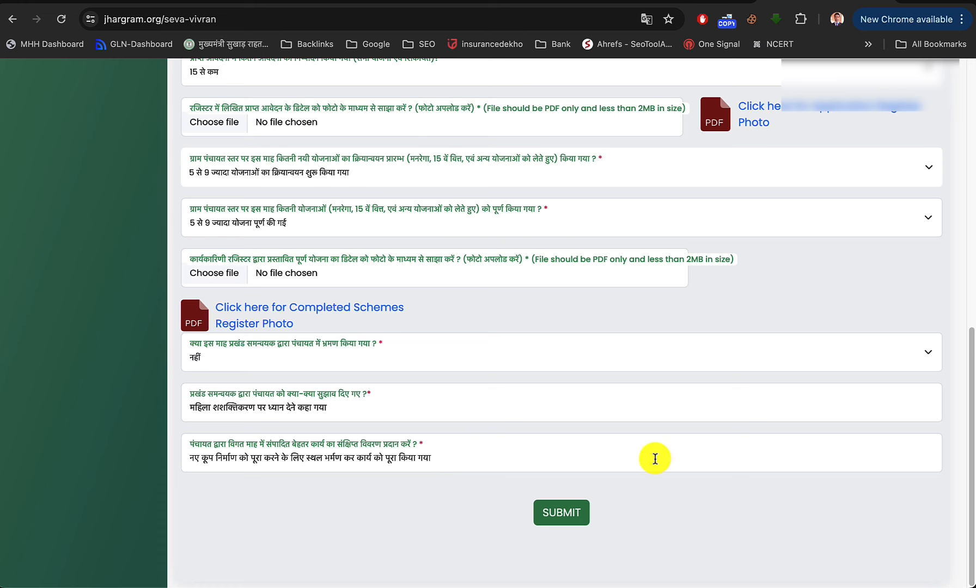
# - Try to submit the services form, and attach panchayat pdf.pdf as the register photo of applications received
pyautogui.click(561, 514)
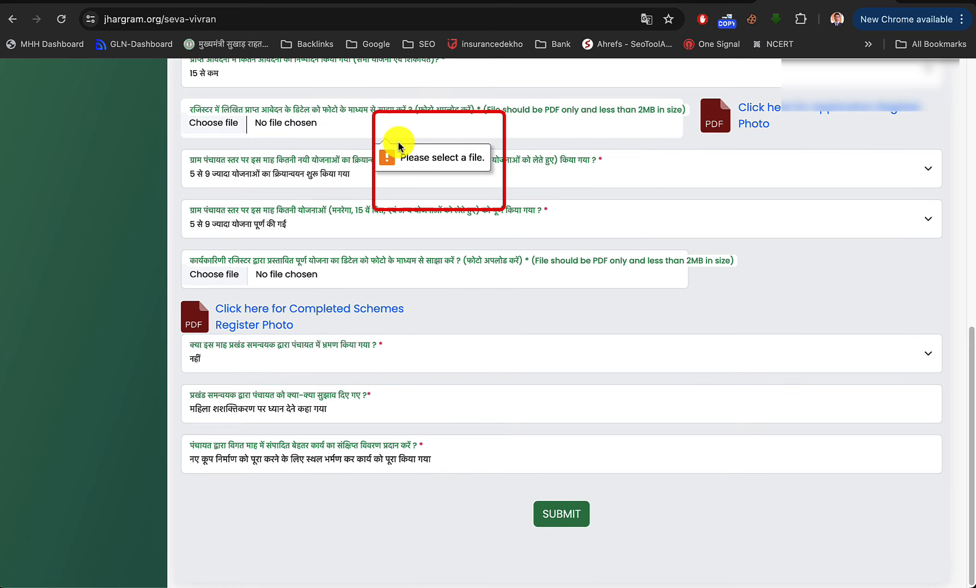
pyautogui.scroll(3, 332, 180)
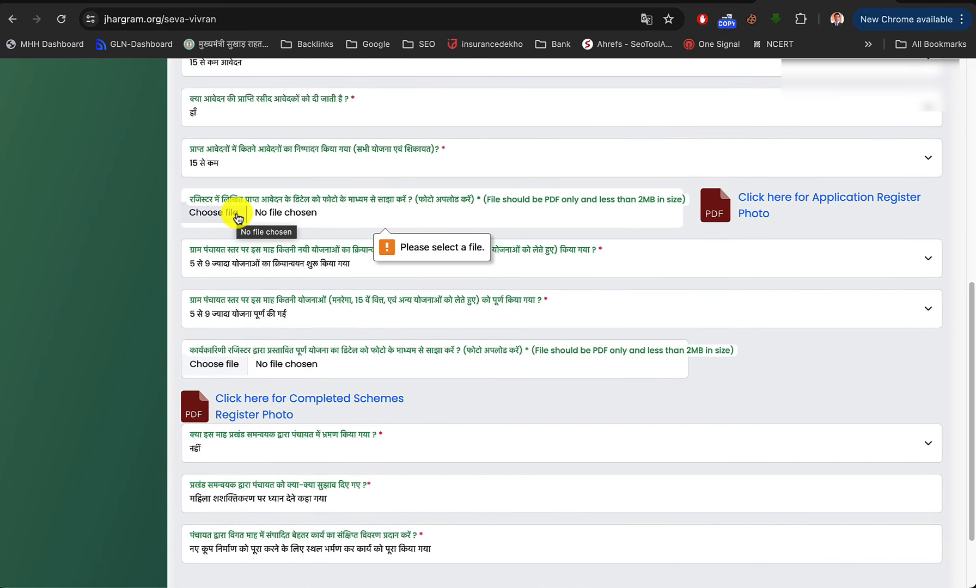
pyautogui.click(235, 213)
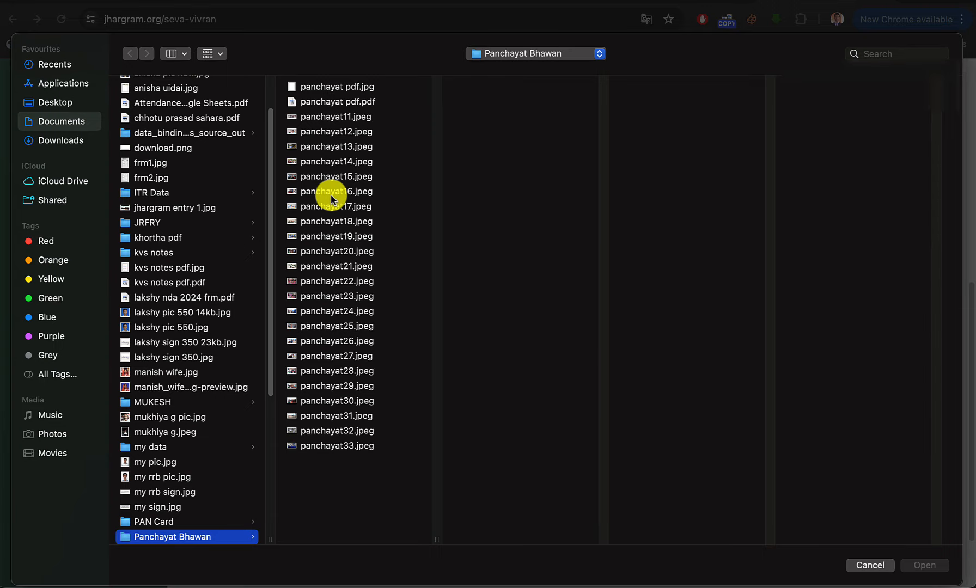
pyautogui.doubleClick(327, 101)
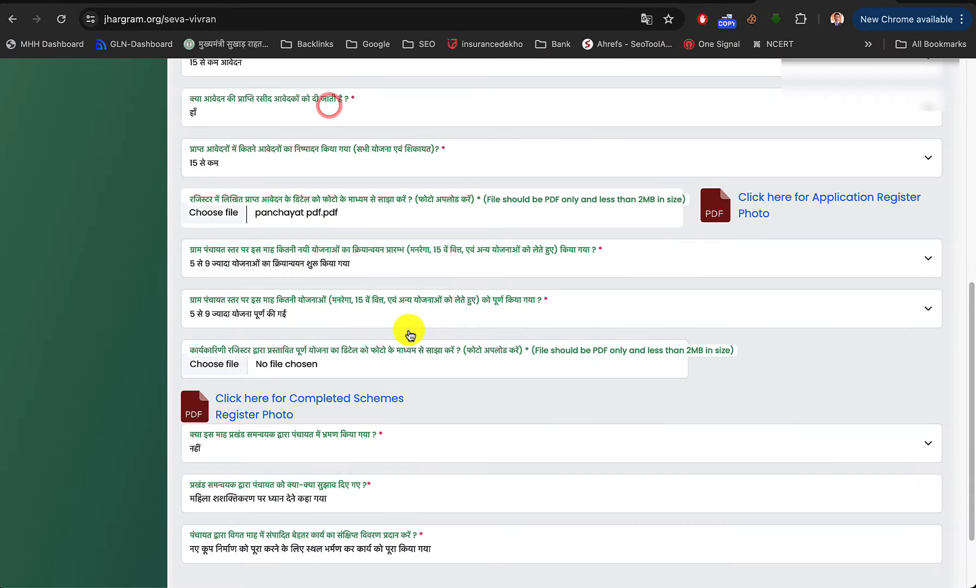
# - Attach panchayat pdf.pdf as the completed schemes register photo and submit the services form
pyautogui.scroll(-5, 410, 334)
pyautogui.click(551, 518)
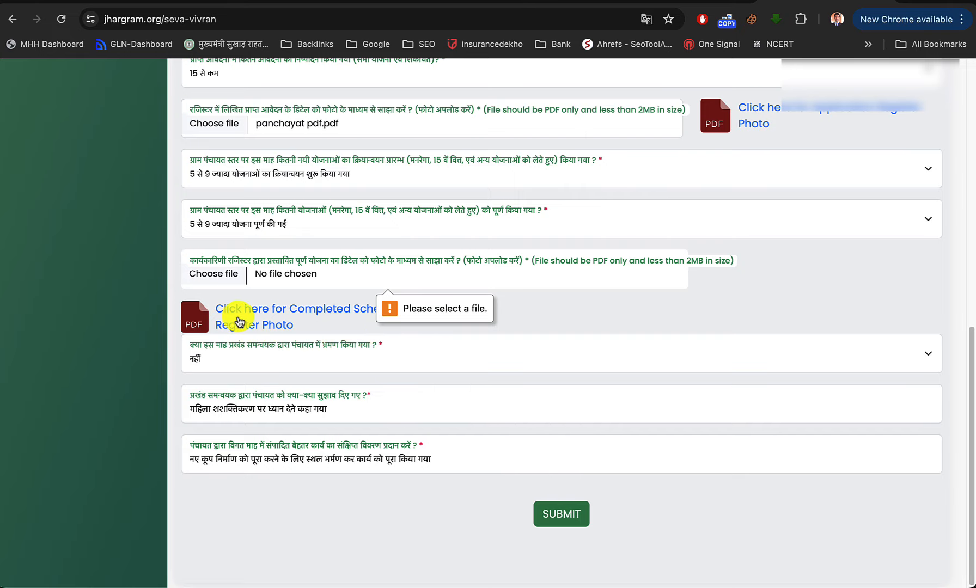
pyautogui.click(216, 275)
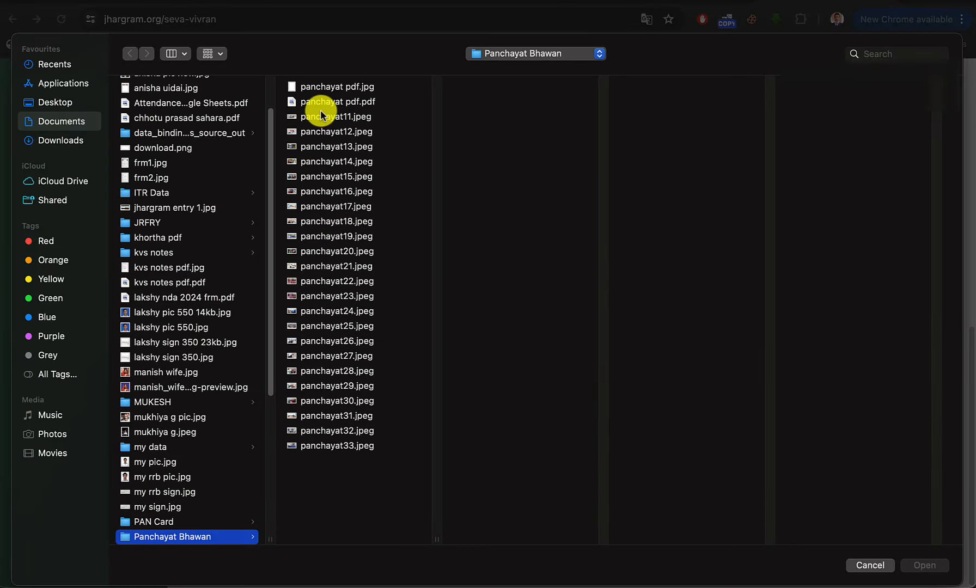
pyautogui.doubleClick(321, 103)
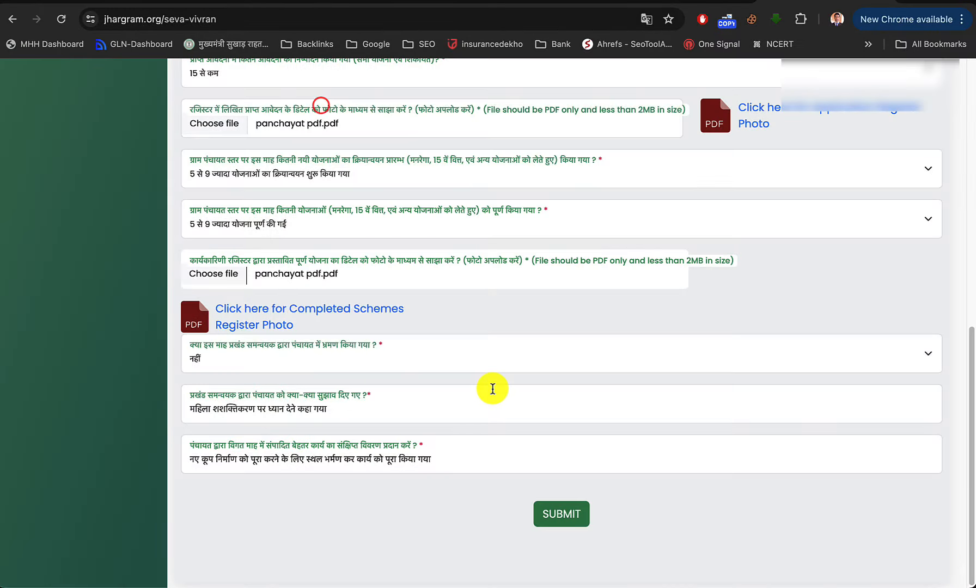
pyautogui.click(557, 514)
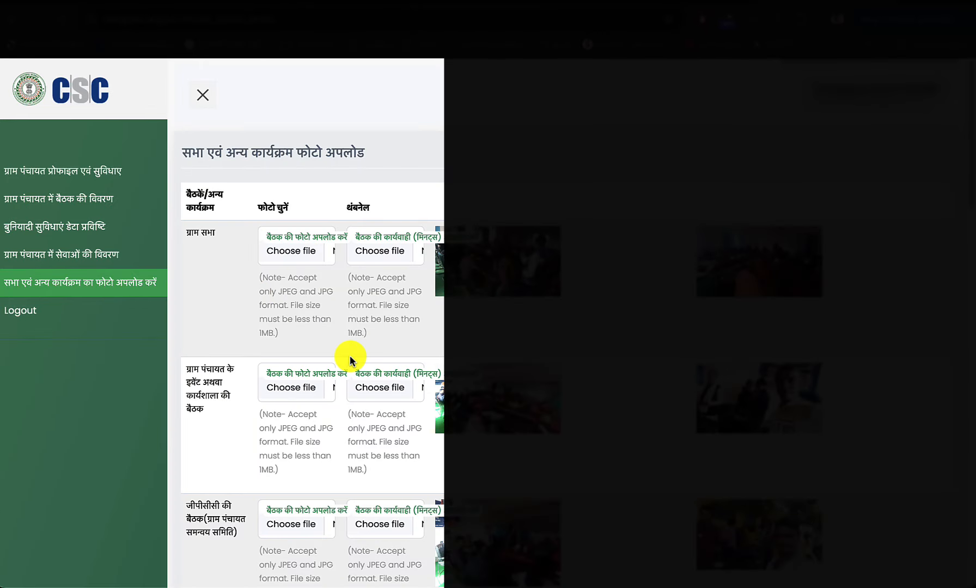
# - Review the photo upload rows for meetings and other programmes, from ग्राम सभा down to सेवा शुल्क (दर चार्ट)
pyautogui.scroll(-1, 350, 359)
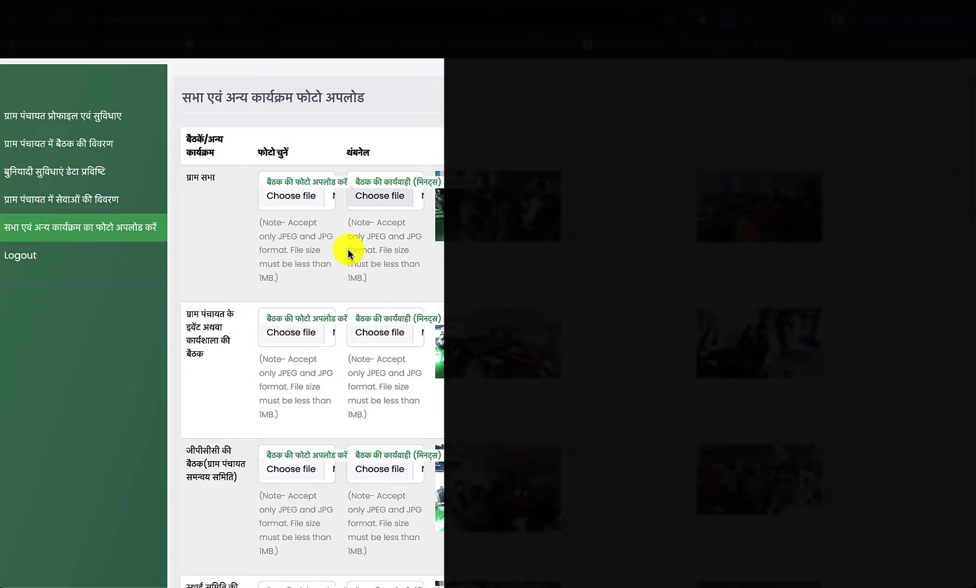
pyautogui.scroll(-3, 325, 323)
pyautogui.scroll(-7, 324, 322)
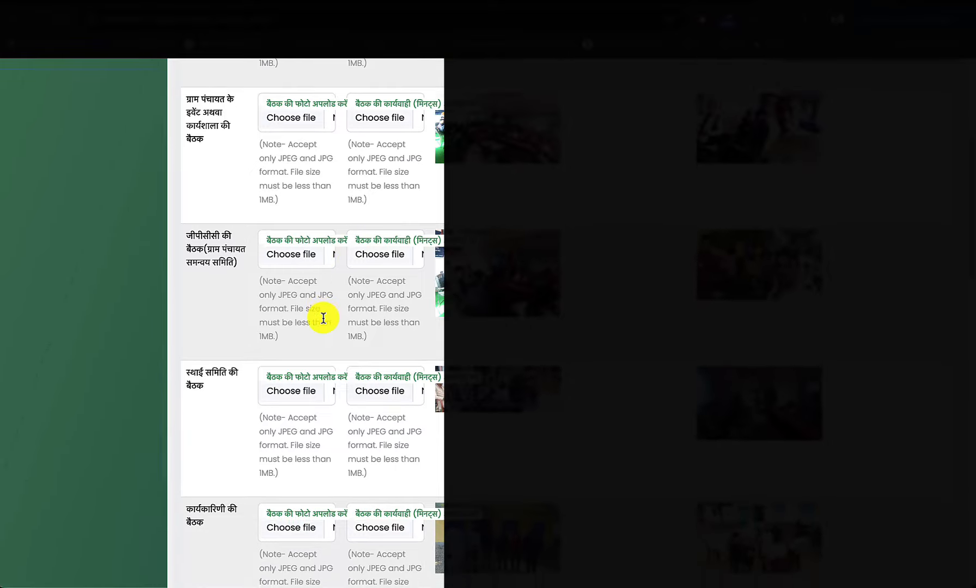
pyautogui.scroll(-3, 322, 318)
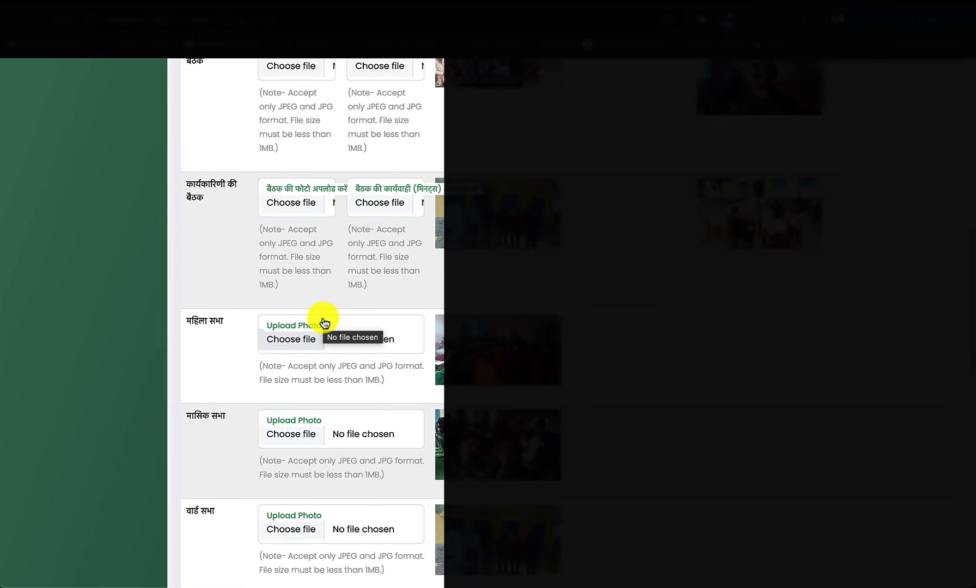
pyautogui.scroll(-2, 323, 321)
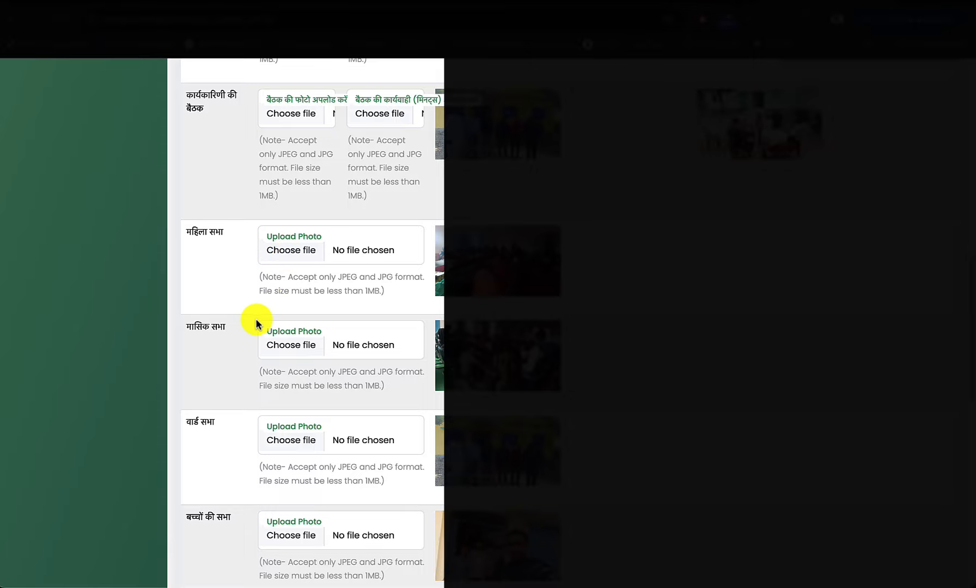
pyautogui.scroll(-3, 312, 364)
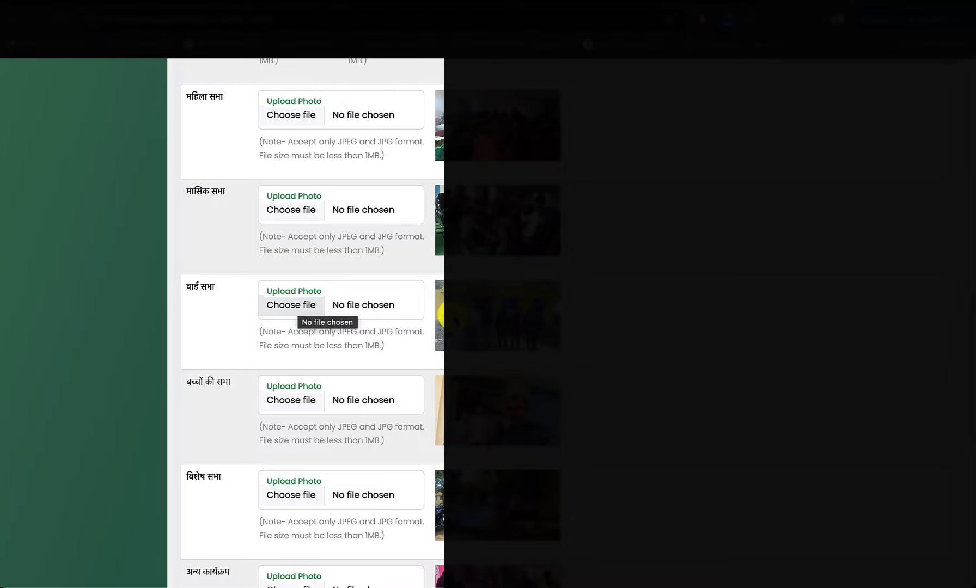
pyautogui.scroll(-2, 360, 344)
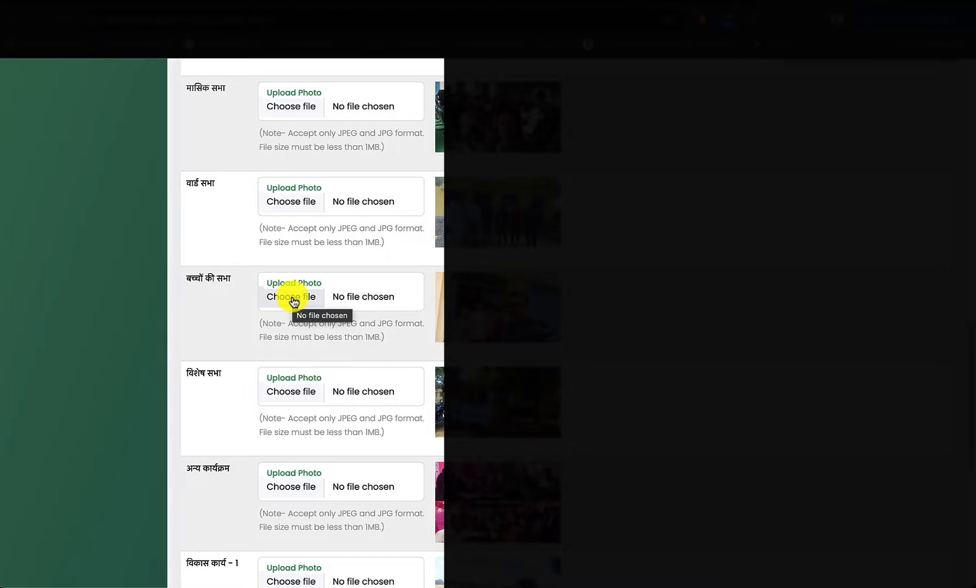
pyautogui.scroll(-2, 268, 409)
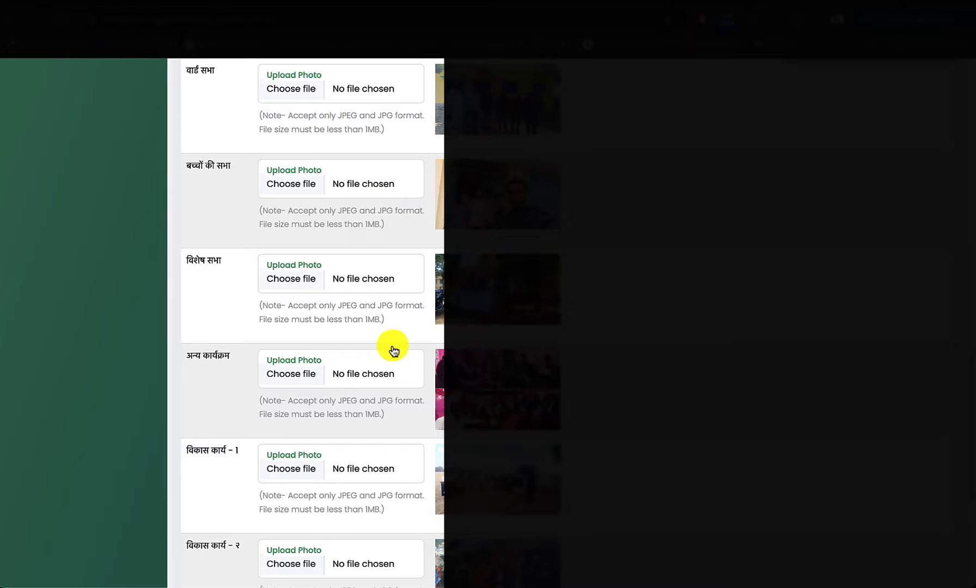
pyautogui.scroll(-2, 355, 392)
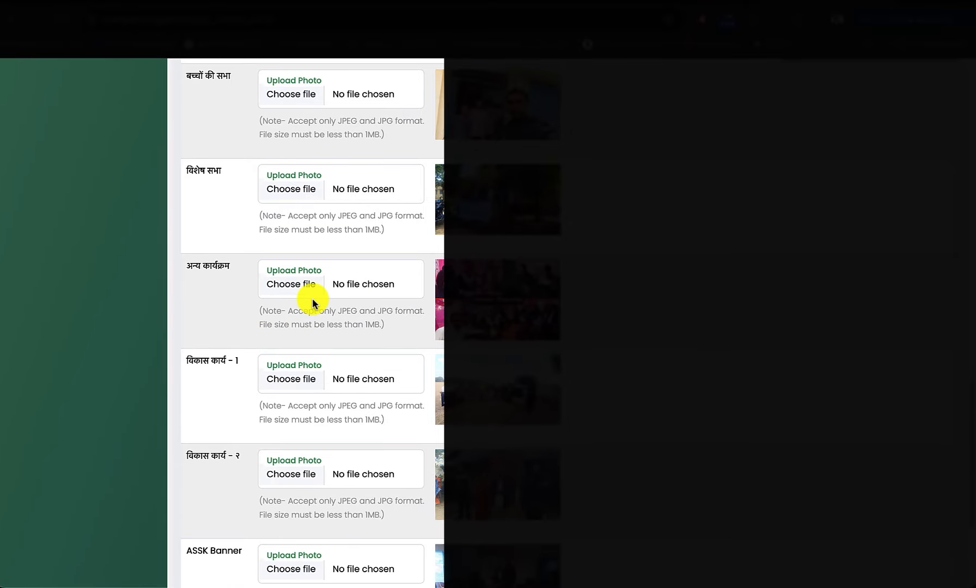
pyautogui.scroll(-3, 241, 400)
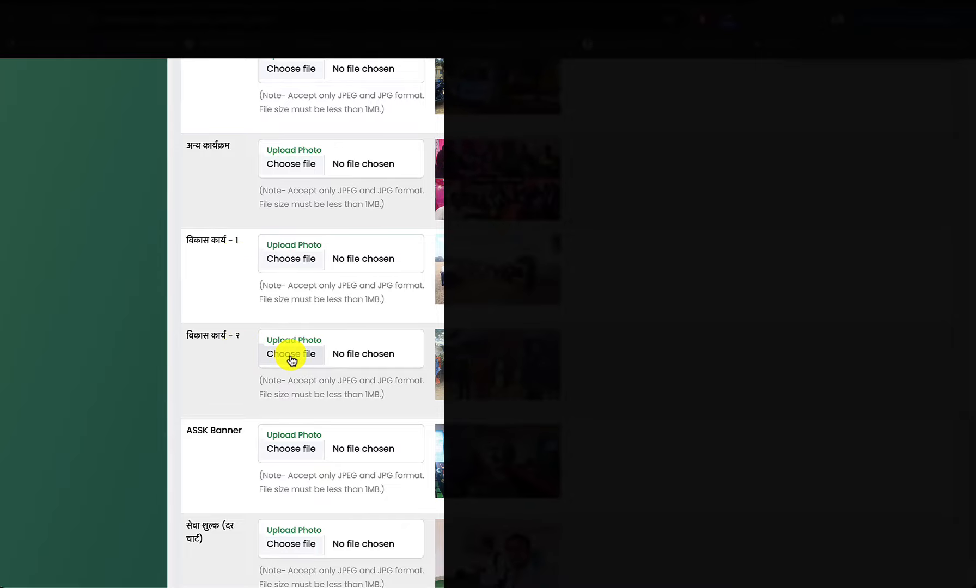
pyautogui.scroll(-2, 289, 355)
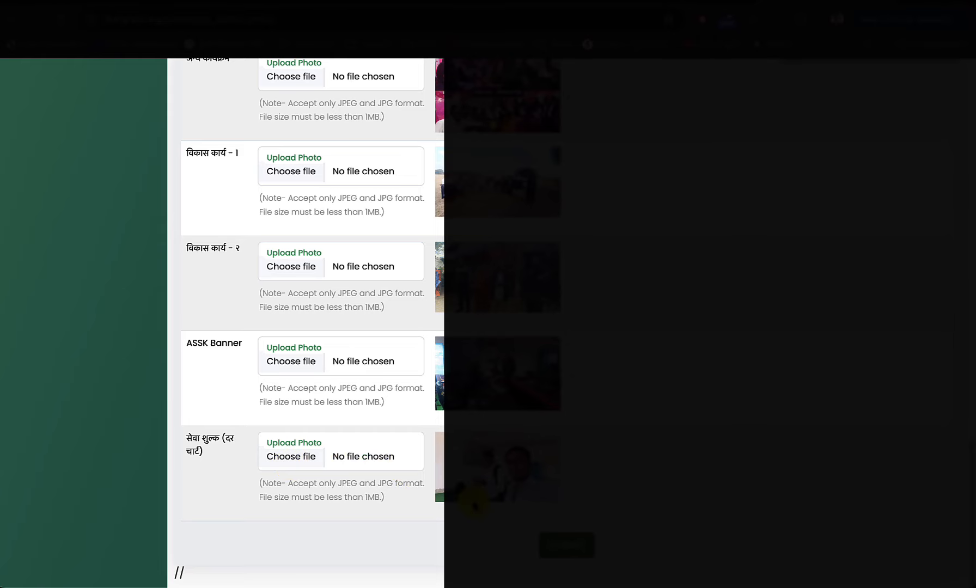
# - Submit the सभा एवं अन्य कार्यक्रम फोटो अपलोड form and log out of the portal, back to the home page's panchayat search
pyautogui.click(581, 547)
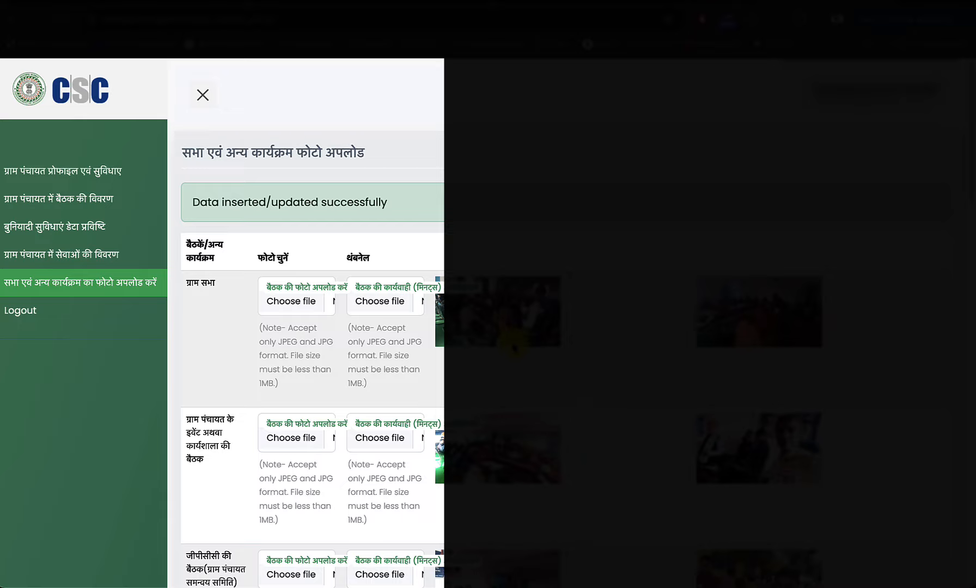
pyautogui.click(37, 314)
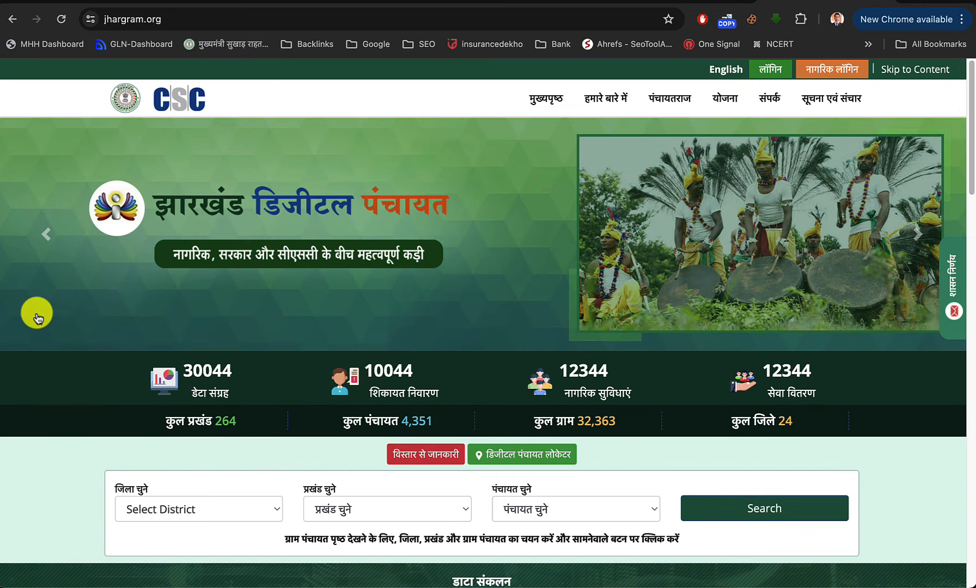
pyautogui.scroll(-5, 35, 315)
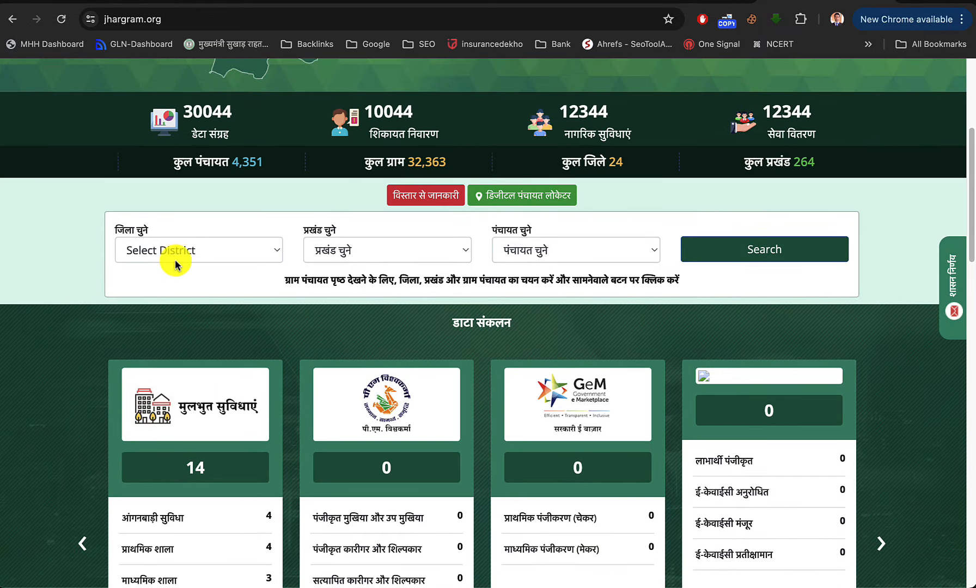
# - Search for the Gram Panchayat's public page using district GIRIDIH and the panchayat's own block and panchayat
pyautogui.click(173, 252)
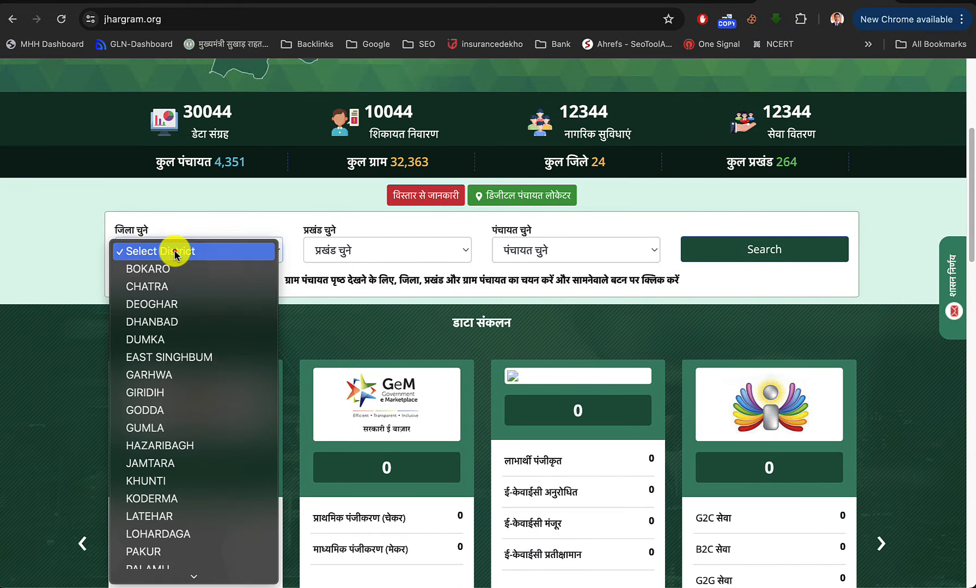
pyautogui.click(156, 392)
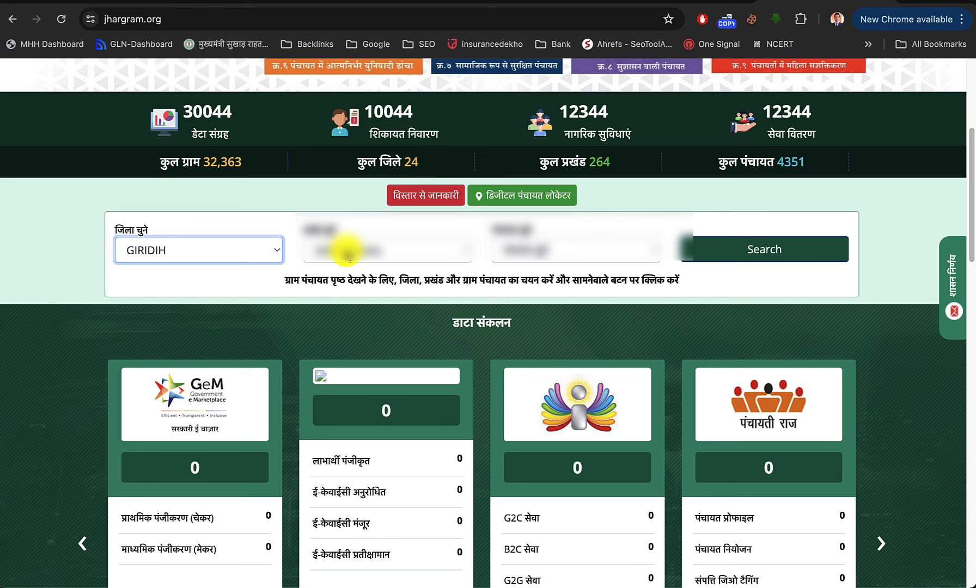
pyautogui.click(346, 252)
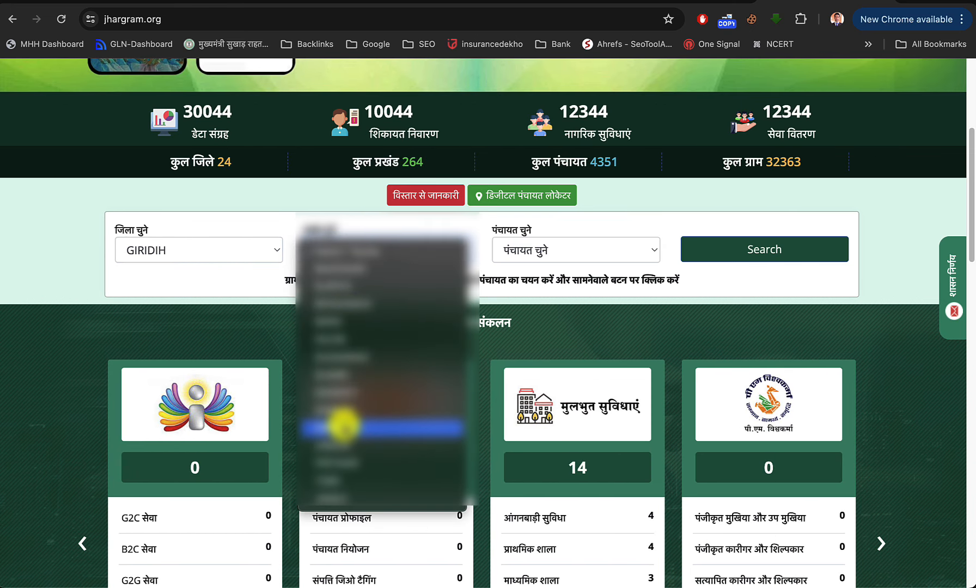
pyautogui.click(338, 442)
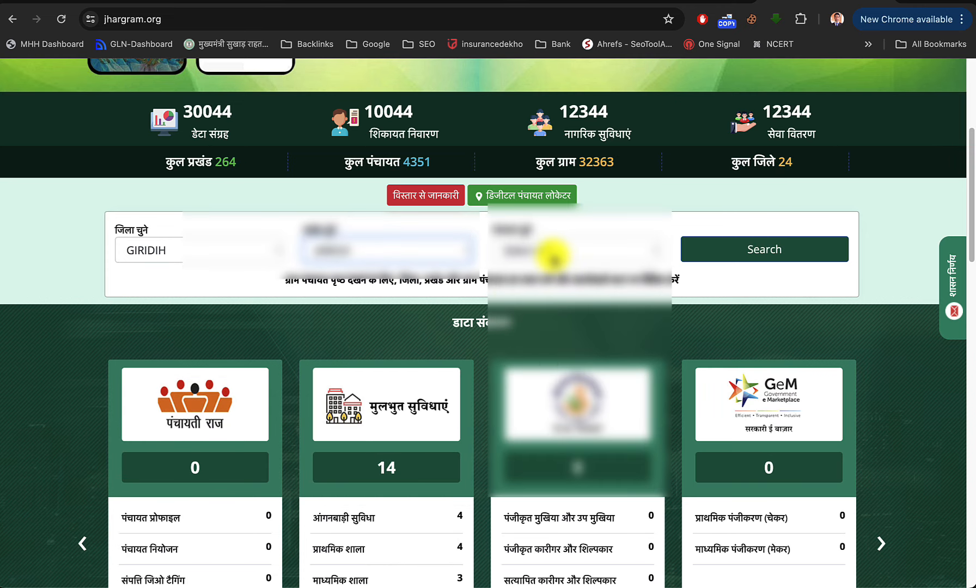
pyautogui.click(553, 255)
pyautogui.scroll(-10, 554, 401)
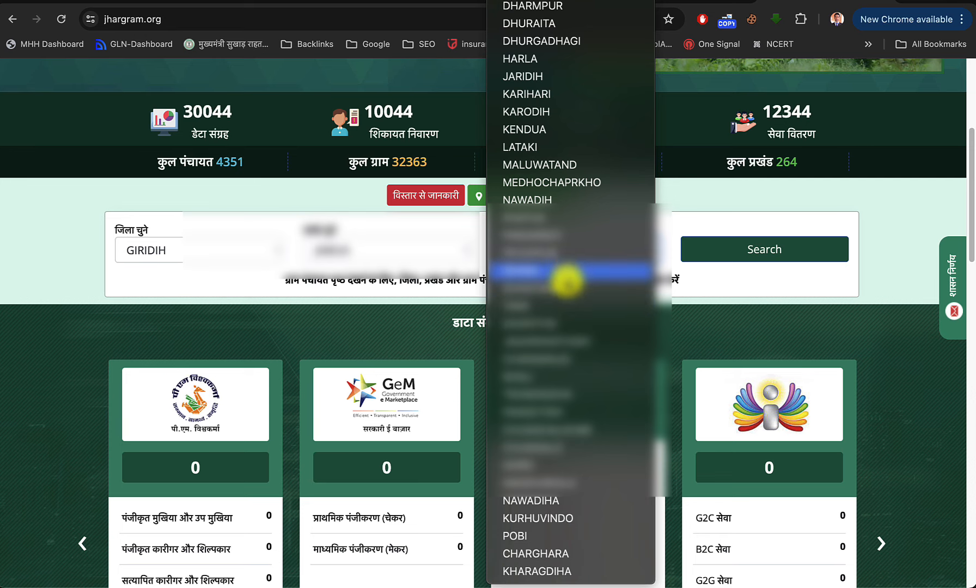
pyautogui.click(551, 395)
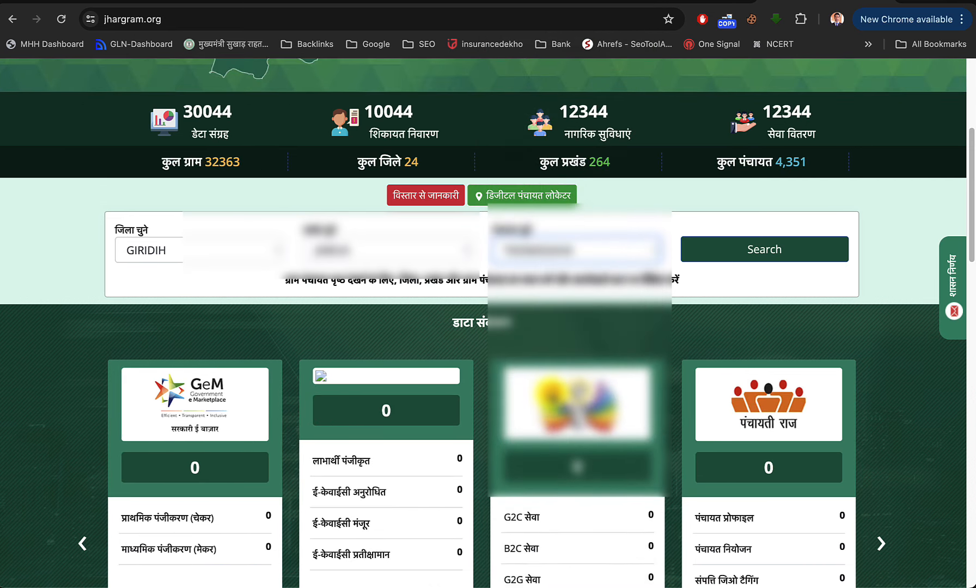
pyautogui.click(715, 257)
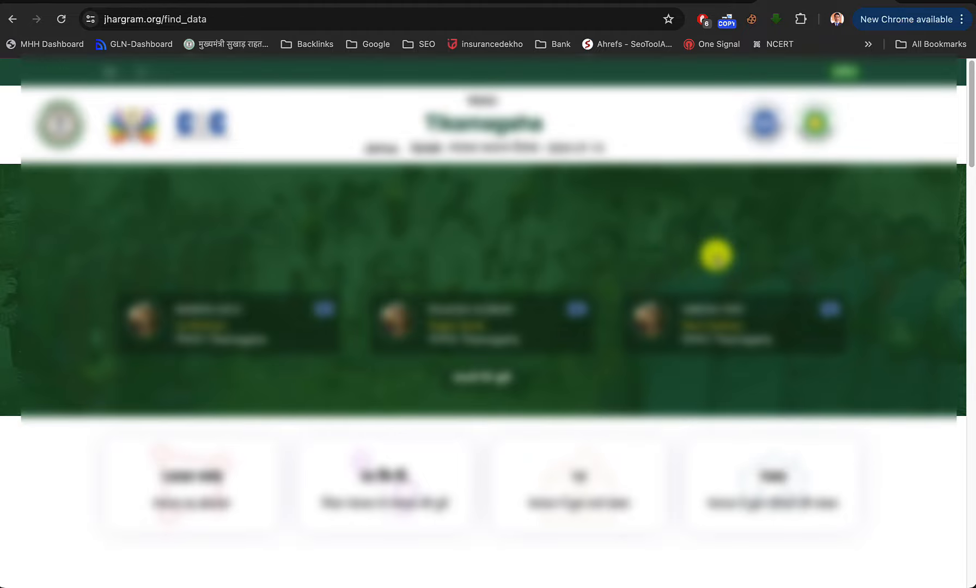
# - Review the panchayat's public page, from population figures and income status through available amenities to the panchayat and meeting photos
pyautogui.scroll(-2, 716, 255)
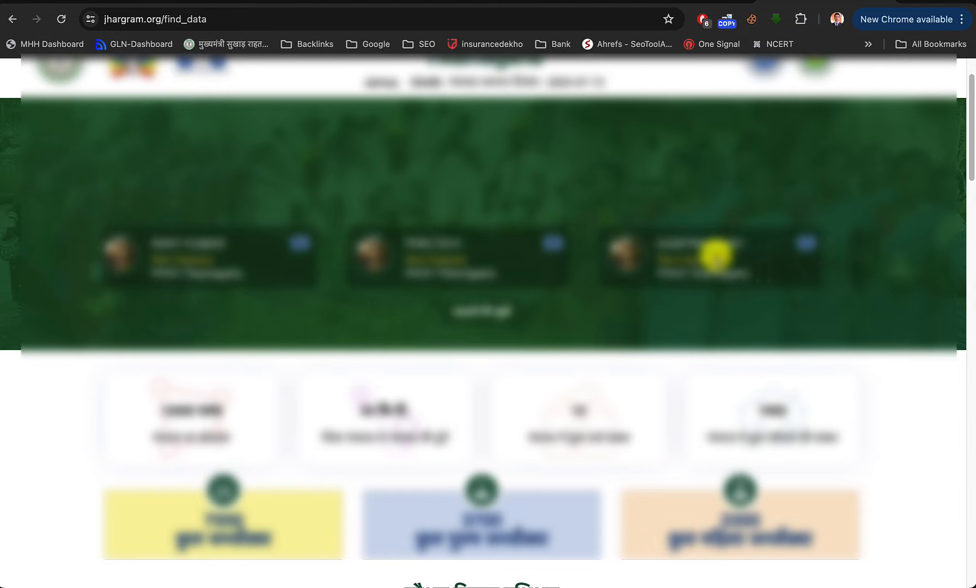
pyautogui.scroll(-5, 715, 256)
pyautogui.scroll(-1, 716, 255)
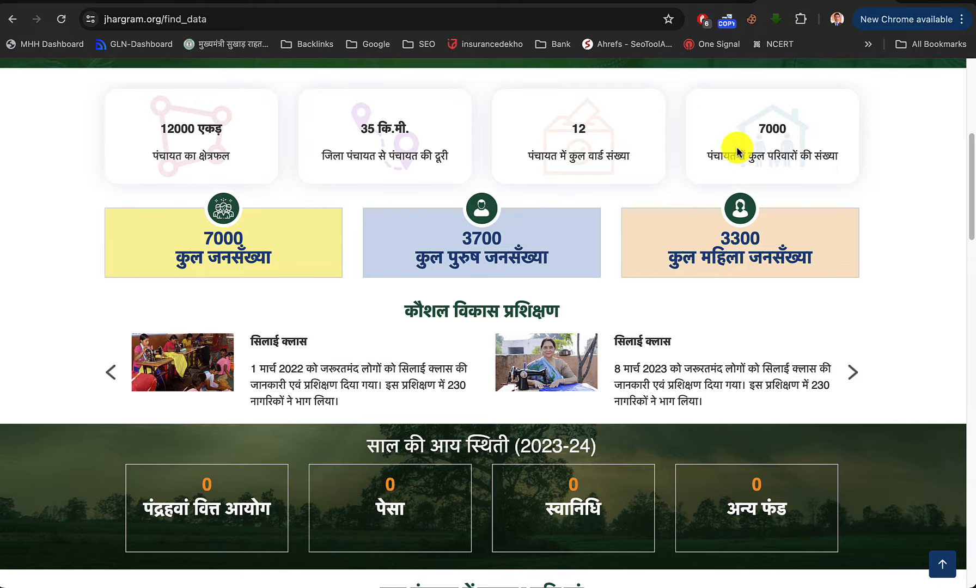
pyautogui.scroll(-10, 489, 299)
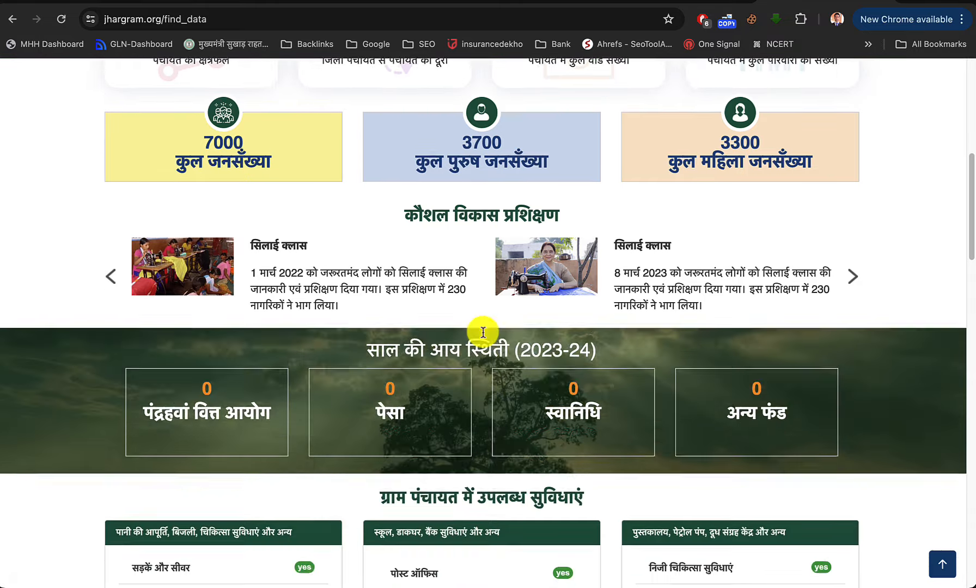
pyautogui.scroll(-10, 482, 335)
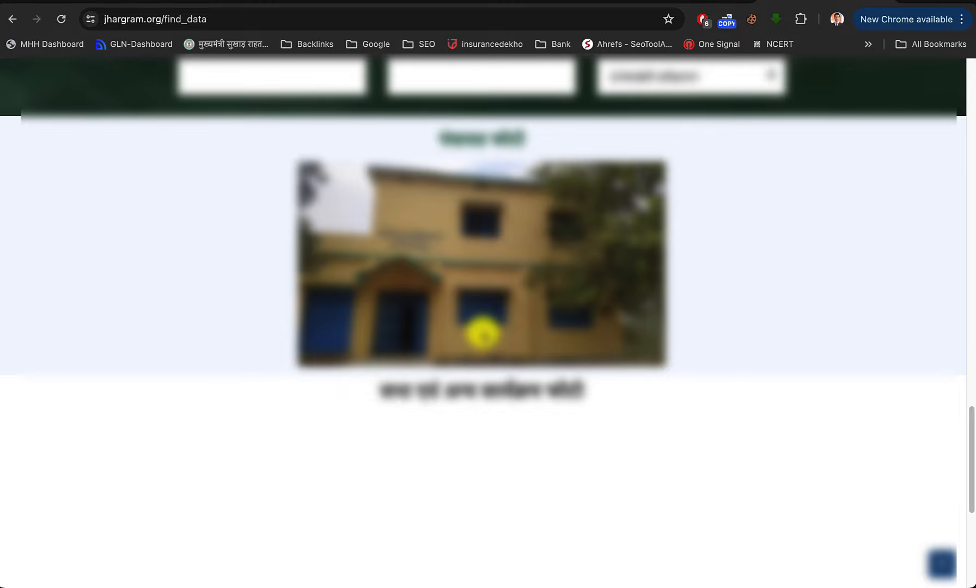
pyautogui.scroll(-2, 642, 386)
pyautogui.scroll(-3, 647, 385)
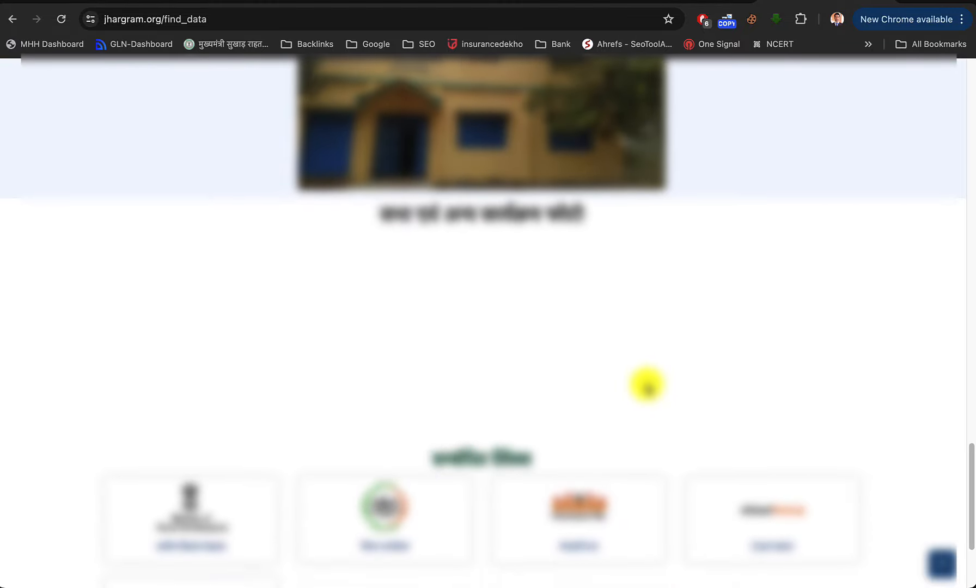